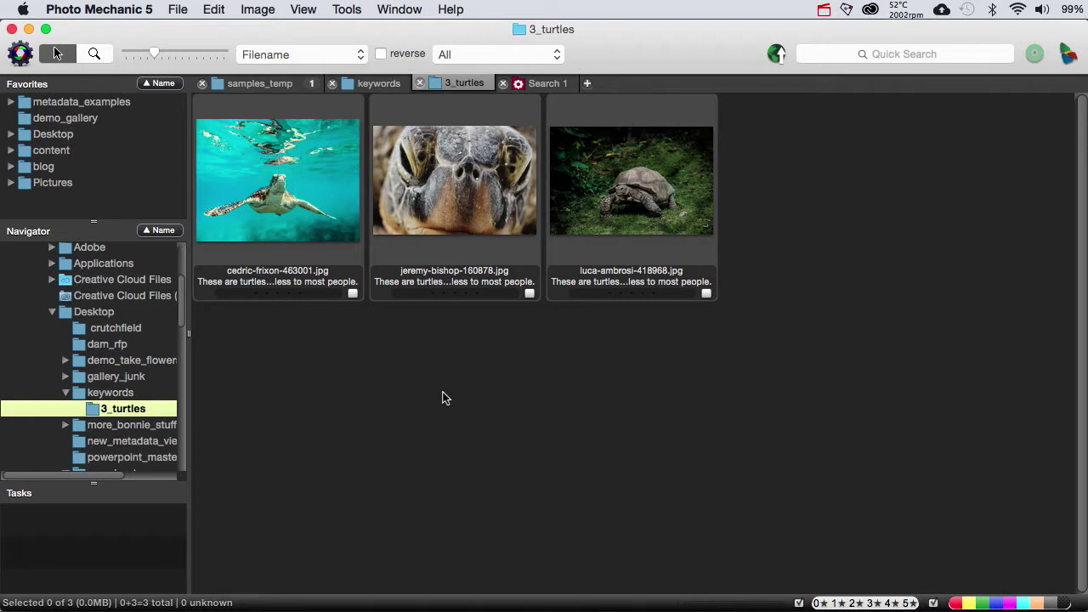
# Open the Structured Keywords panel with Option-Cmd-K and bring Photo Mechanic forward.
pyautogui.press('super+alt+k')
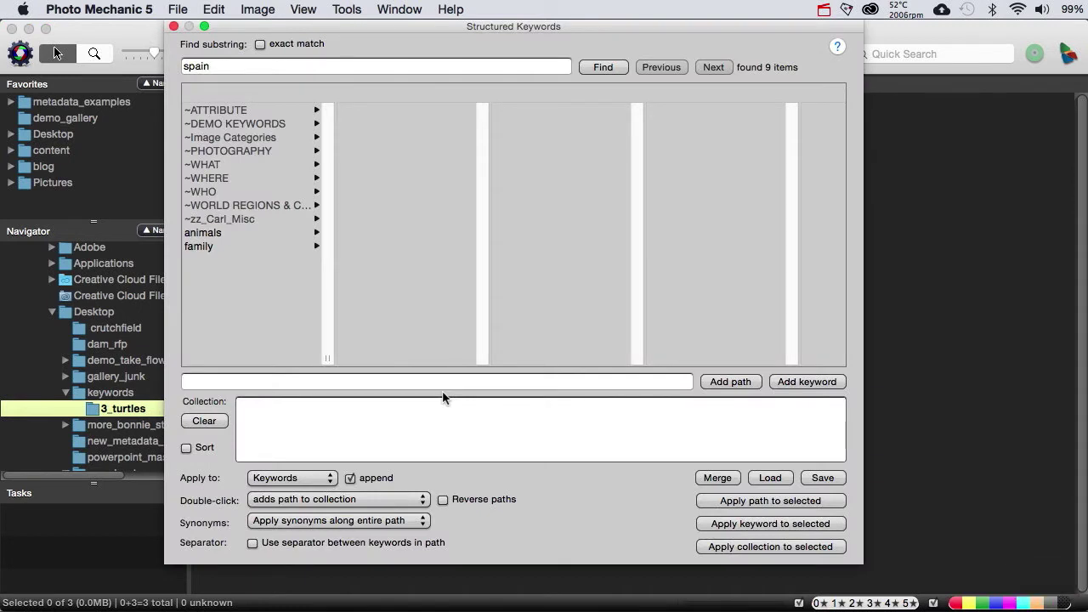
pyautogui.click(259, 9)
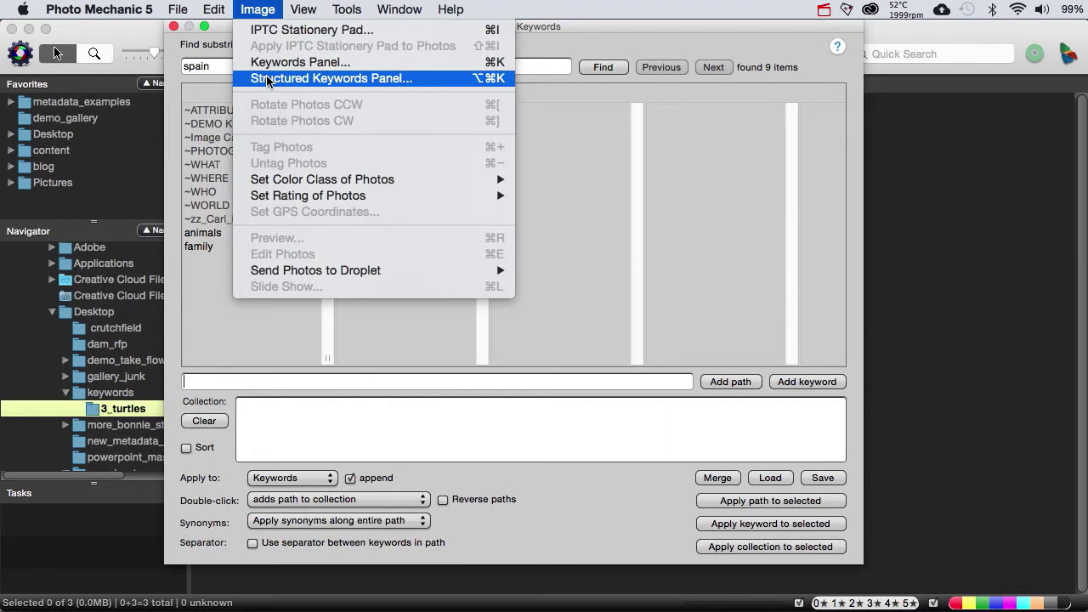
pyautogui.click(904, 236)
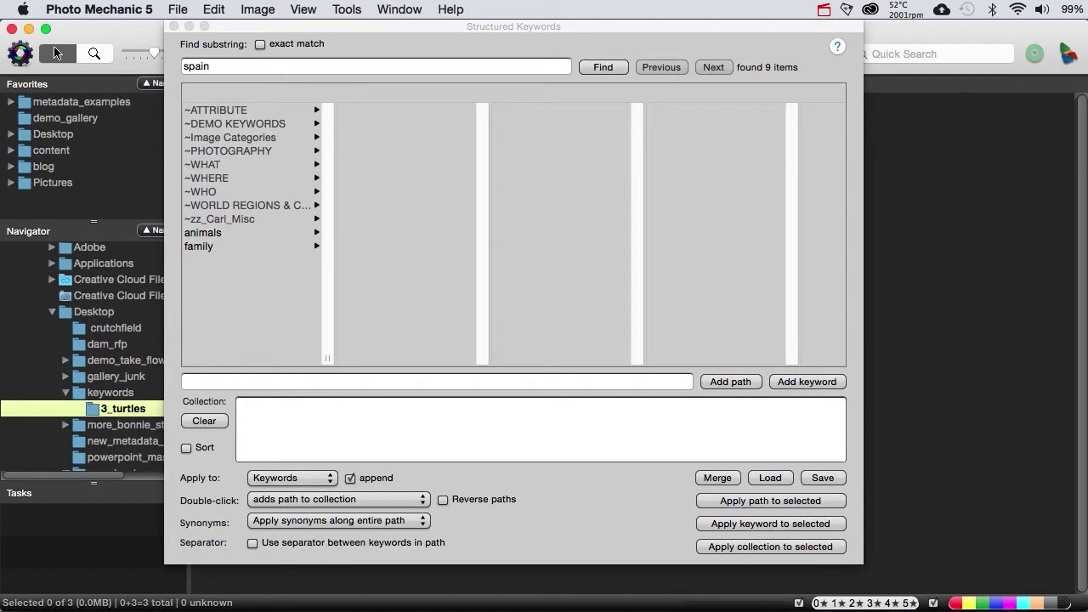
pyautogui.press('super+Tab')
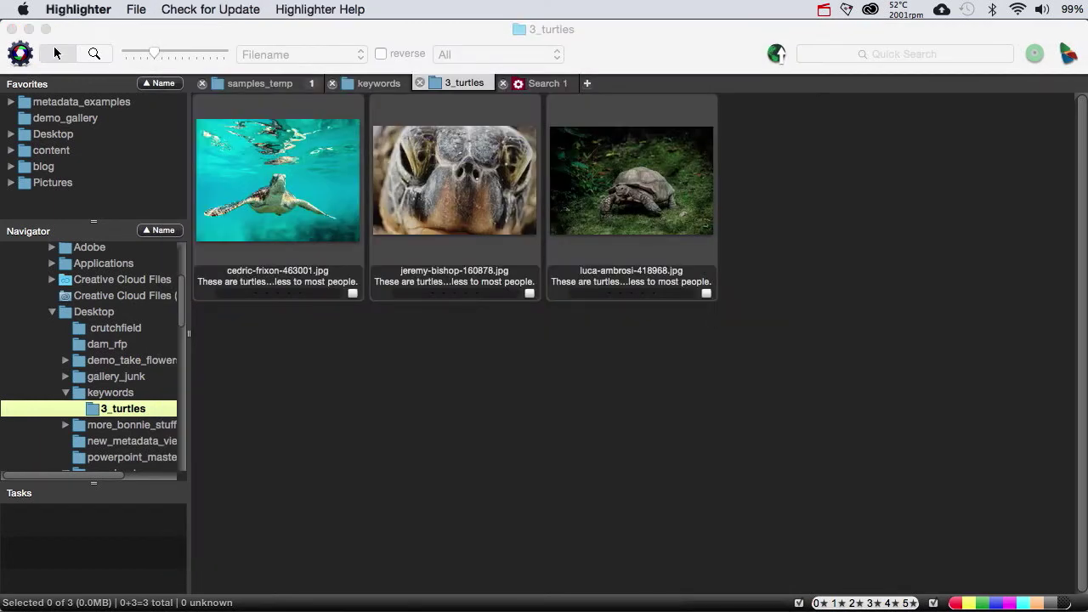
pyautogui.click(461, 337)
# Browse family > home > garden, add that path to the collection, and expand Plants.
pyautogui.click(303, 174)
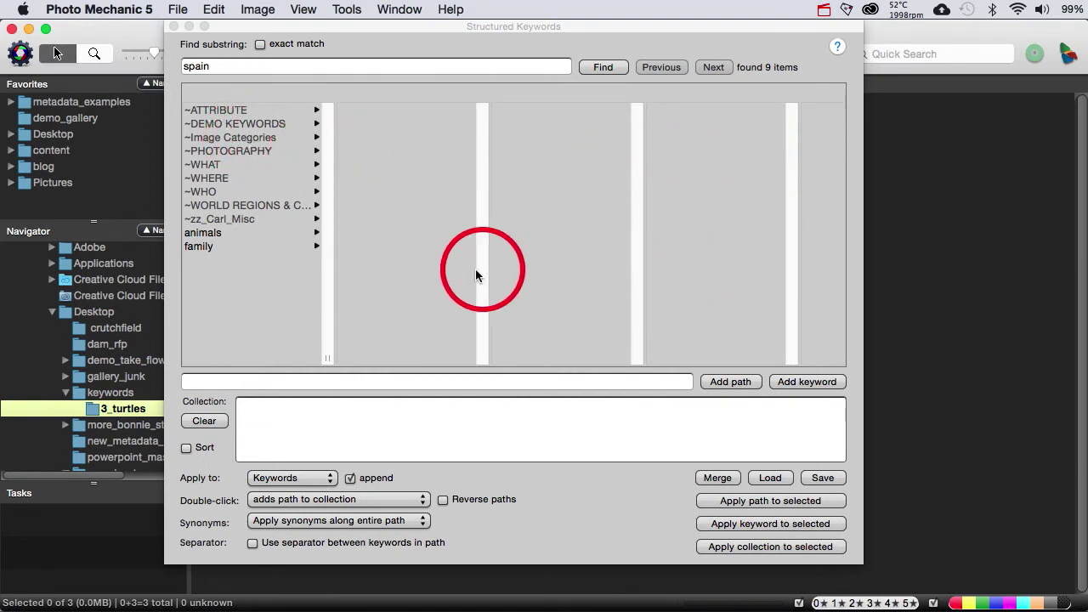
pyautogui.click(213, 247)
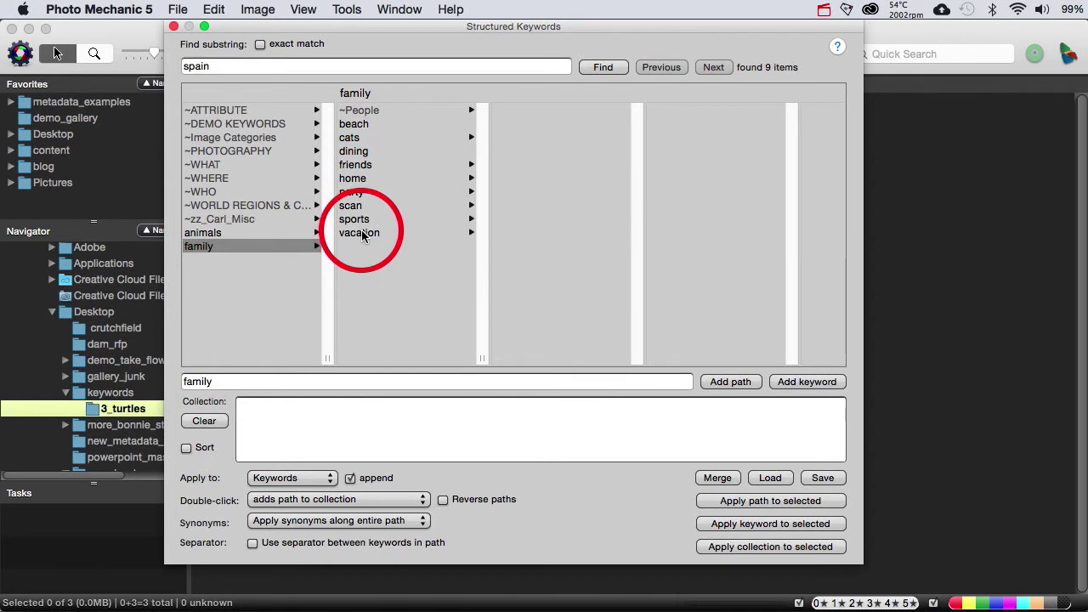
pyautogui.click(361, 179)
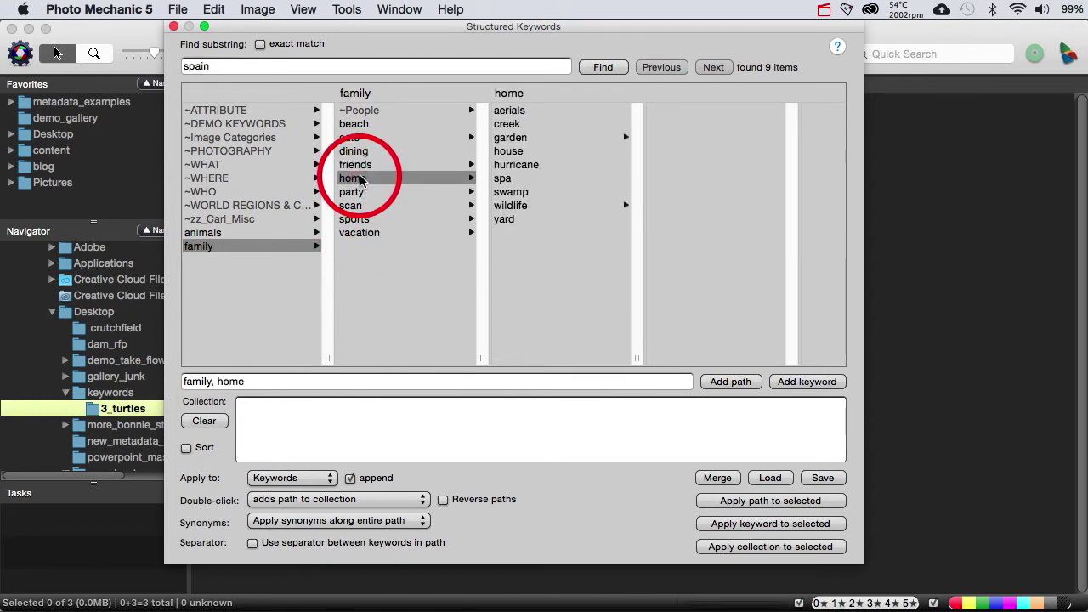
pyautogui.click(511, 142)
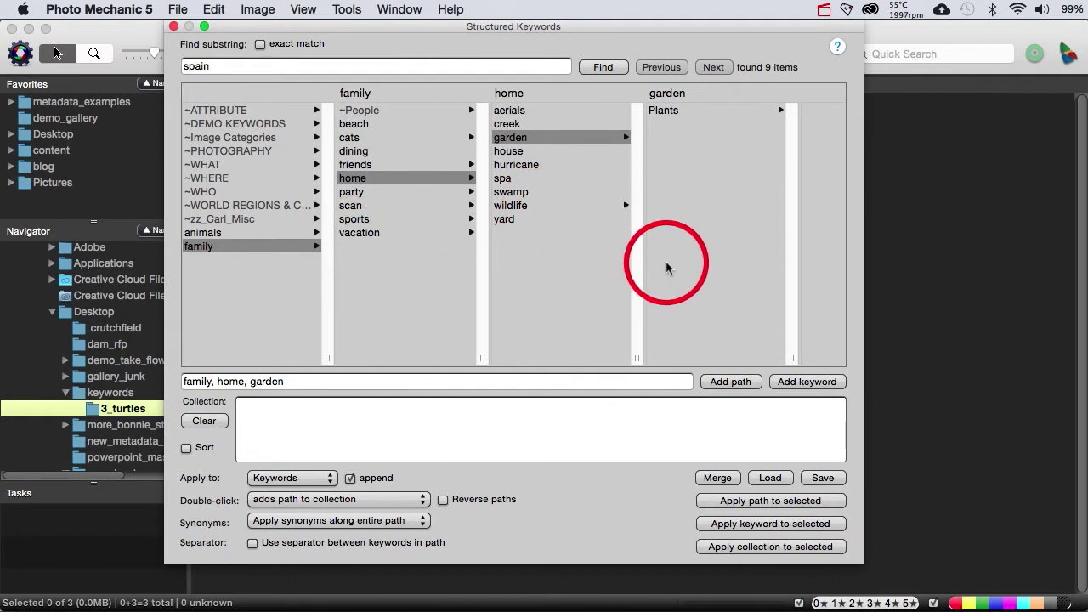
pyautogui.doubleClick(511, 139)
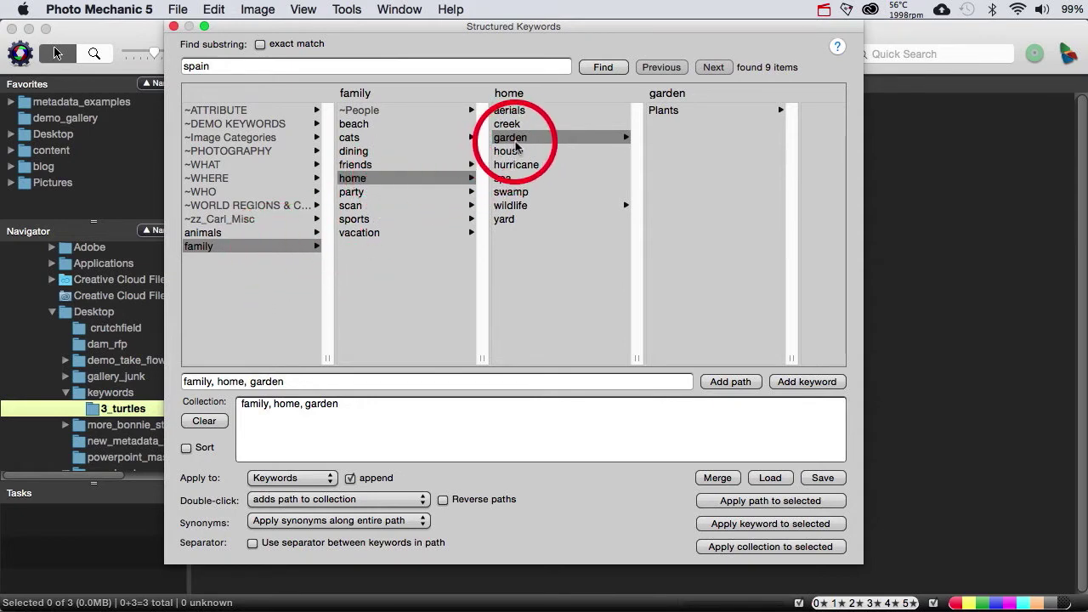
pyautogui.click(677, 112)
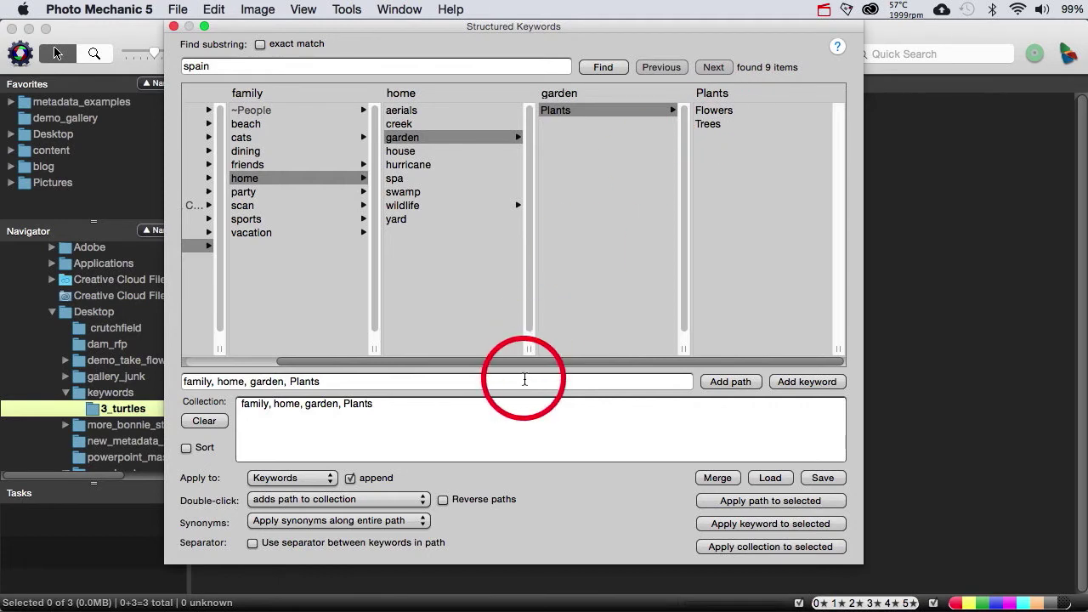
# Try clearing the collection, adding the family, home, garden, Plants path, and adding garden alone.
pyautogui.click(216, 421)
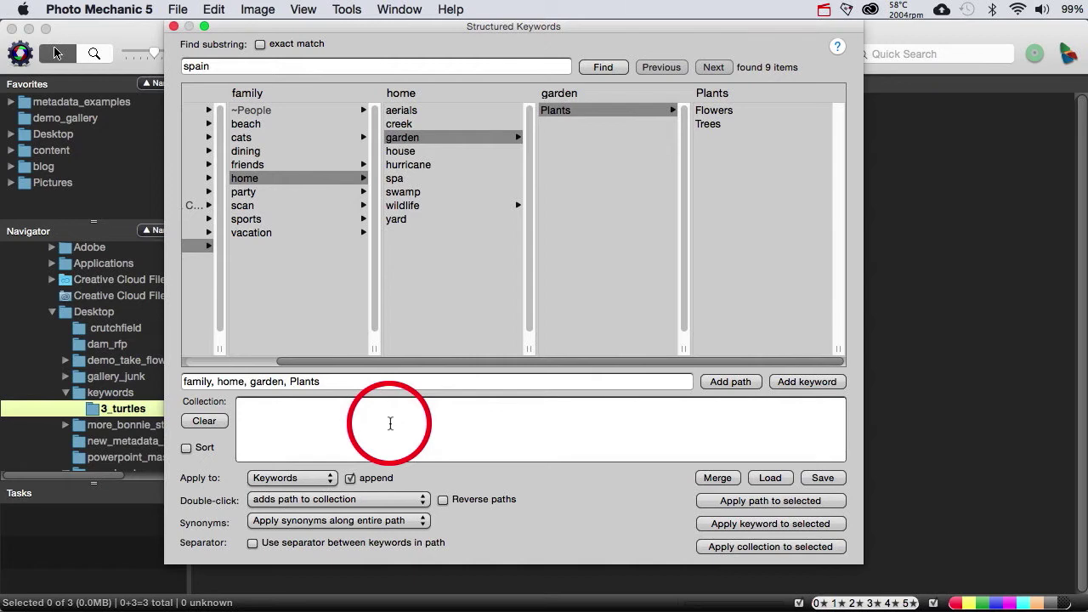
pyautogui.click(742, 383)
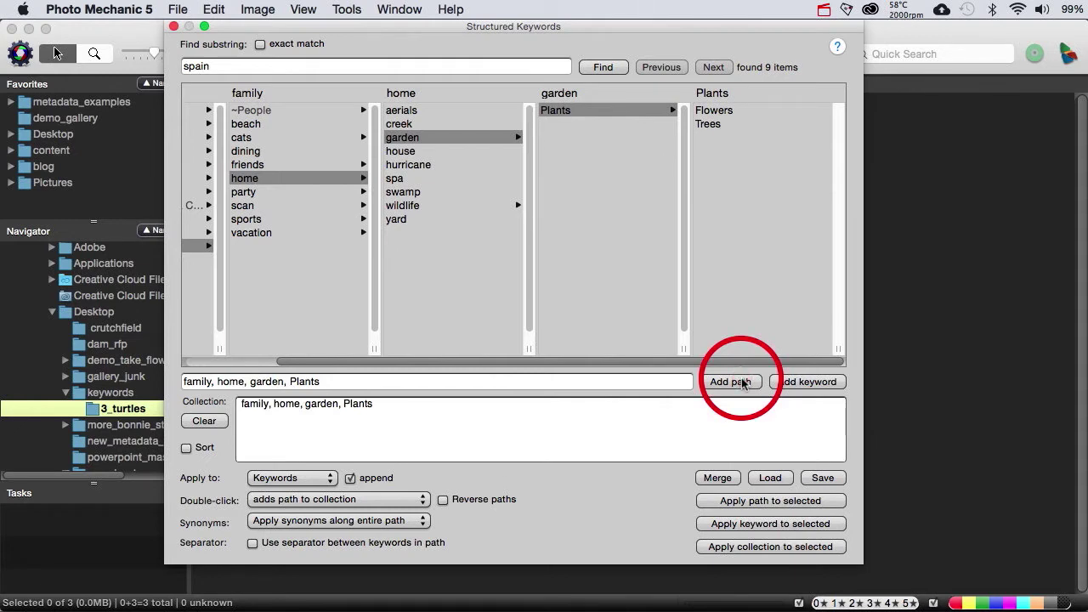
pyautogui.click(205, 431)
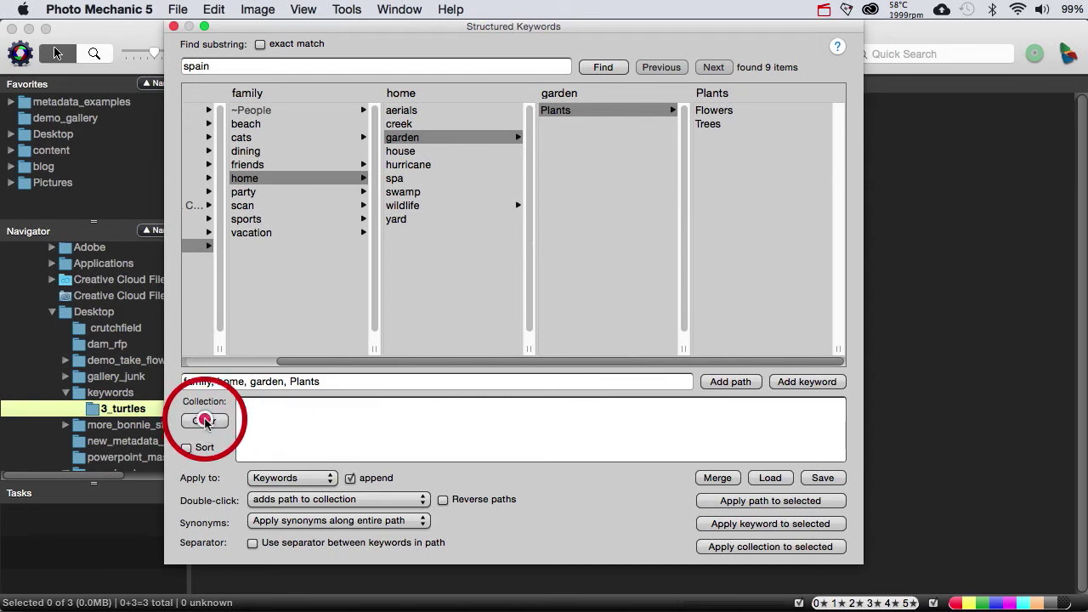
pyautogui.click(403, 138)
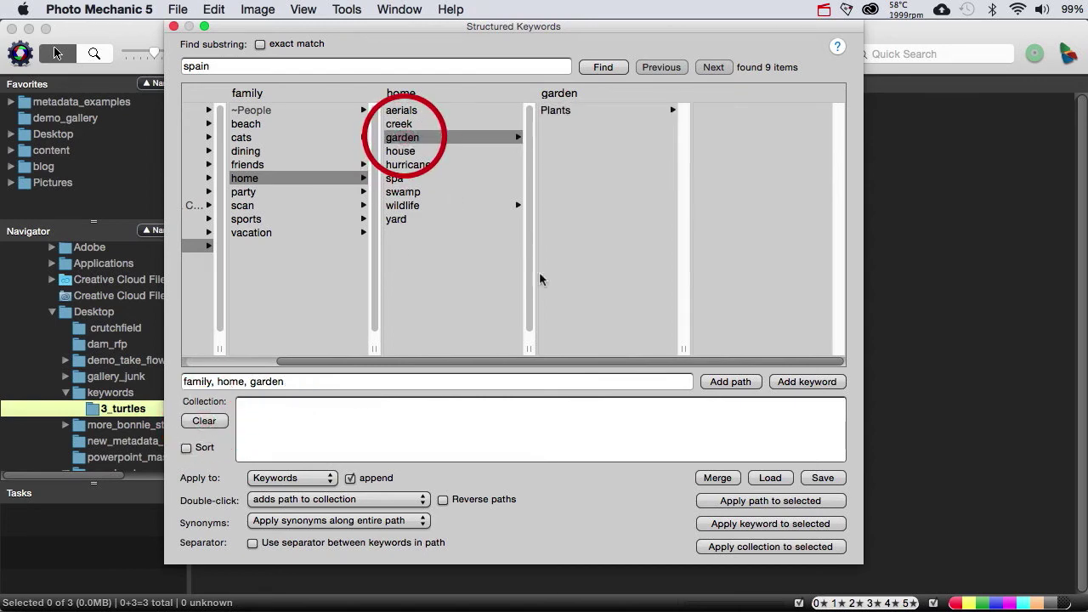
pyautogui.click(814, 383)
pyautogui.click(814, 382)
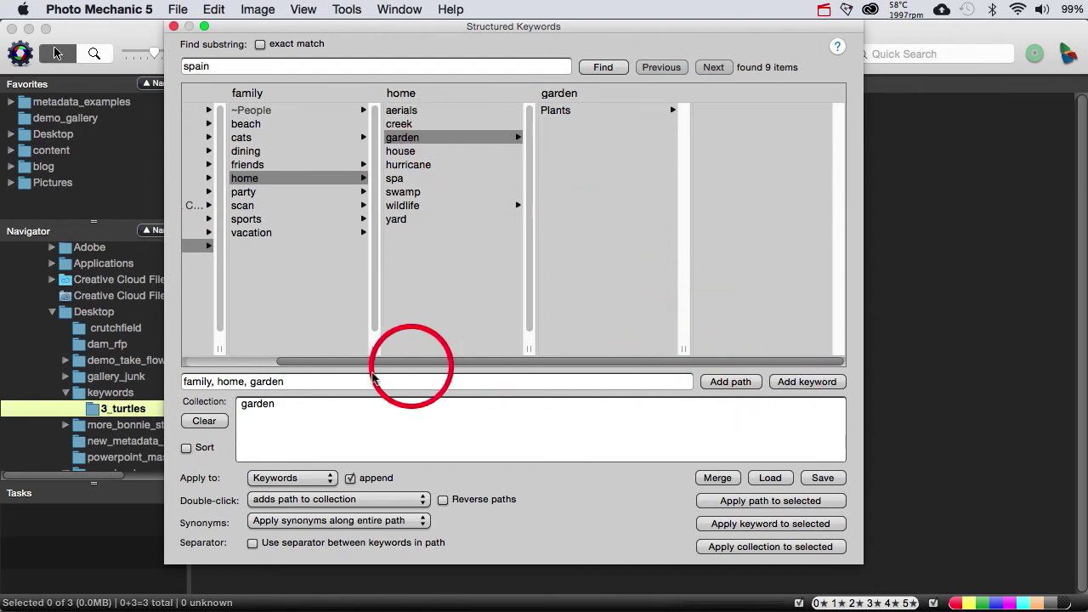
# Clear the collection, double-click garden to add family, home, garden, and check the Double-click setting.
pyautogui.click(206, 421)
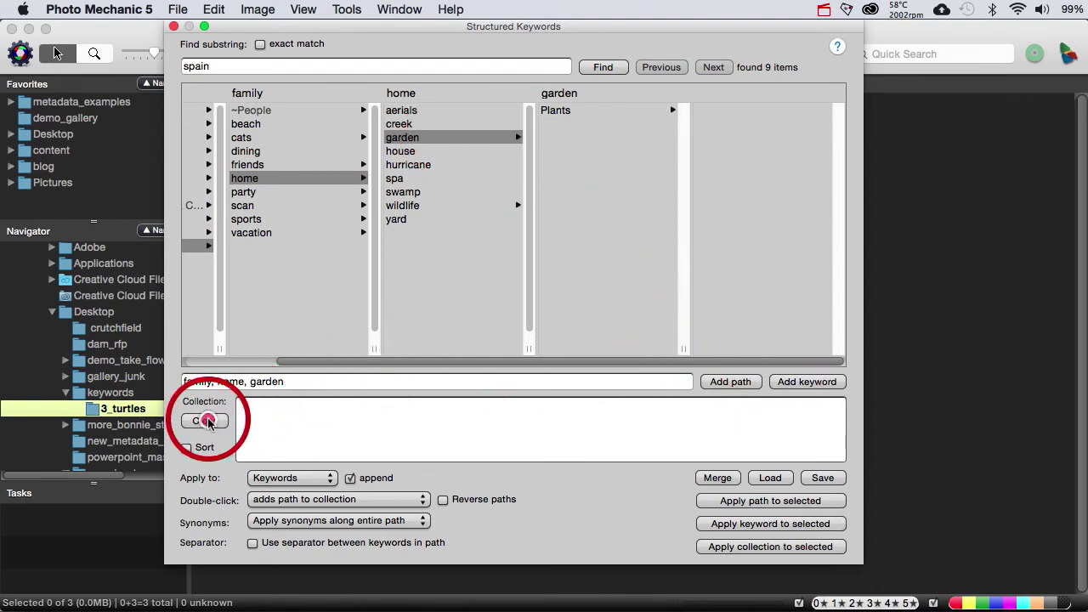
pyautogui.doubleClick(403, 138)
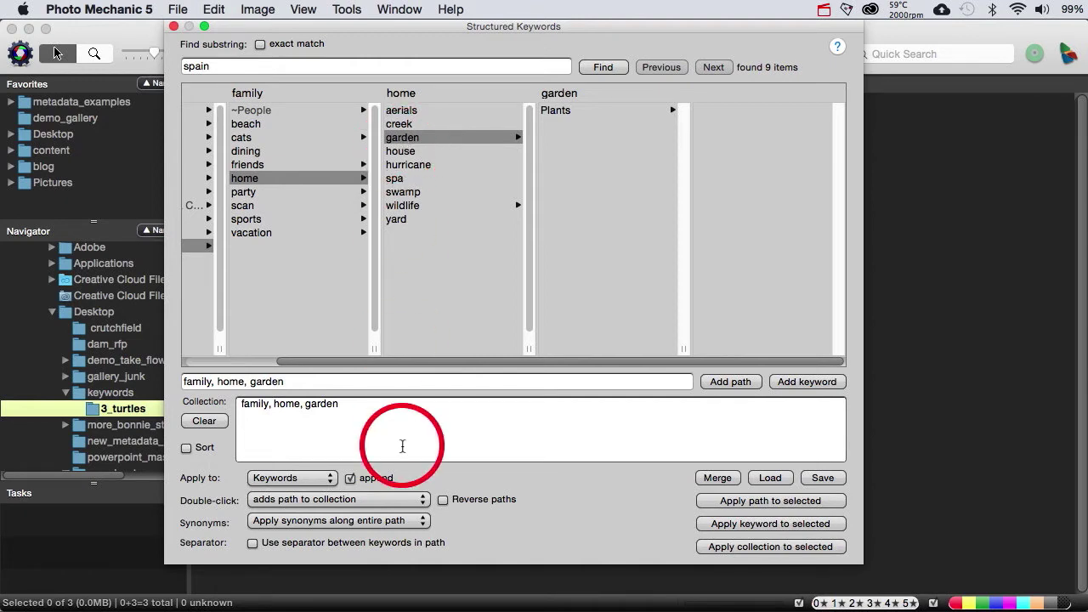
pyautogui.click(423, 501)
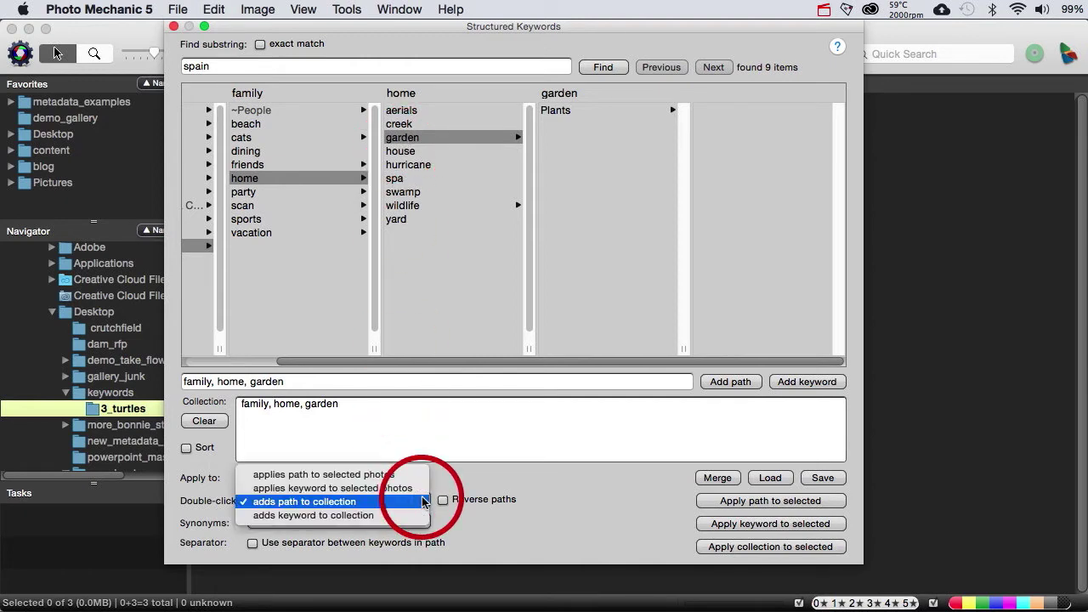
# Leave the Double-click option set to 'adds path to collection'.
pyautogui.click(420, 501)
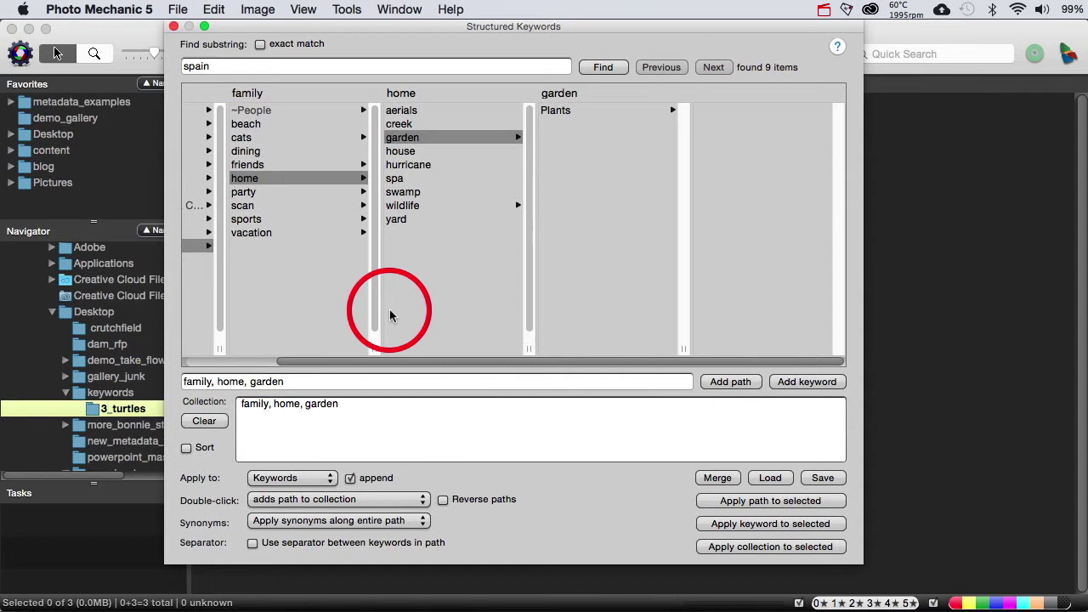
# Double-click swamp so the collection reads family, home, garden, swamp, then inspect the text.
pyautogui.doubleClick(403, 192)
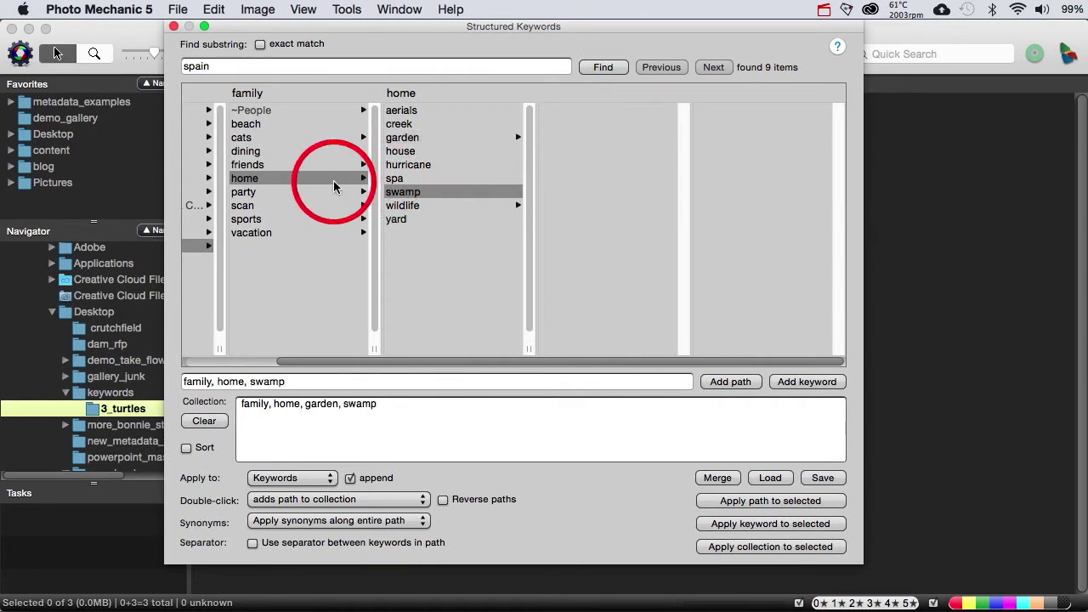
pyautogui.tripleClick(383, 406)
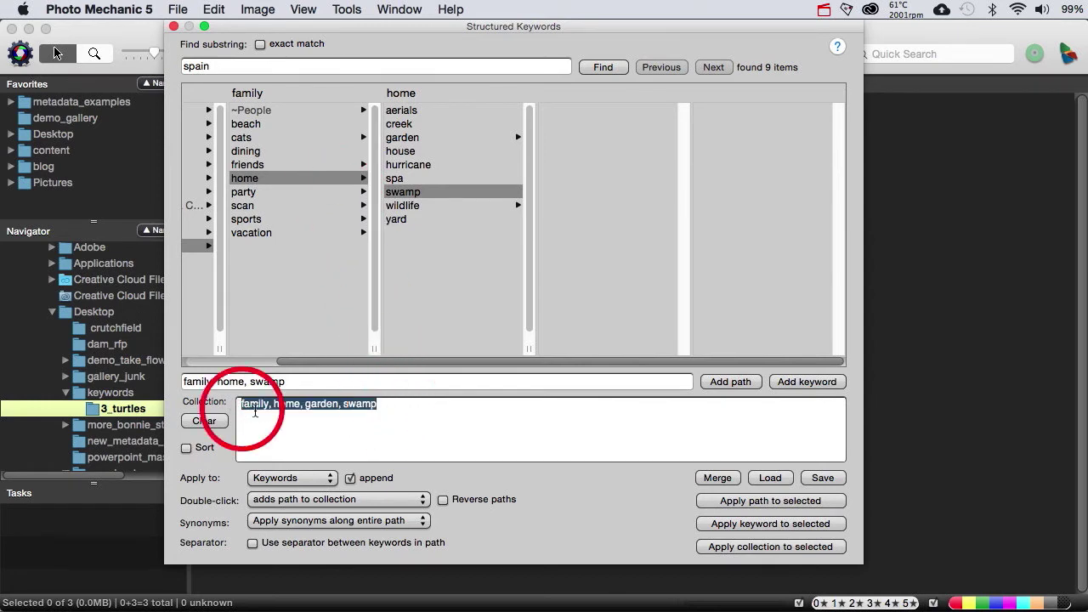
pyautogui.click(411, 414)
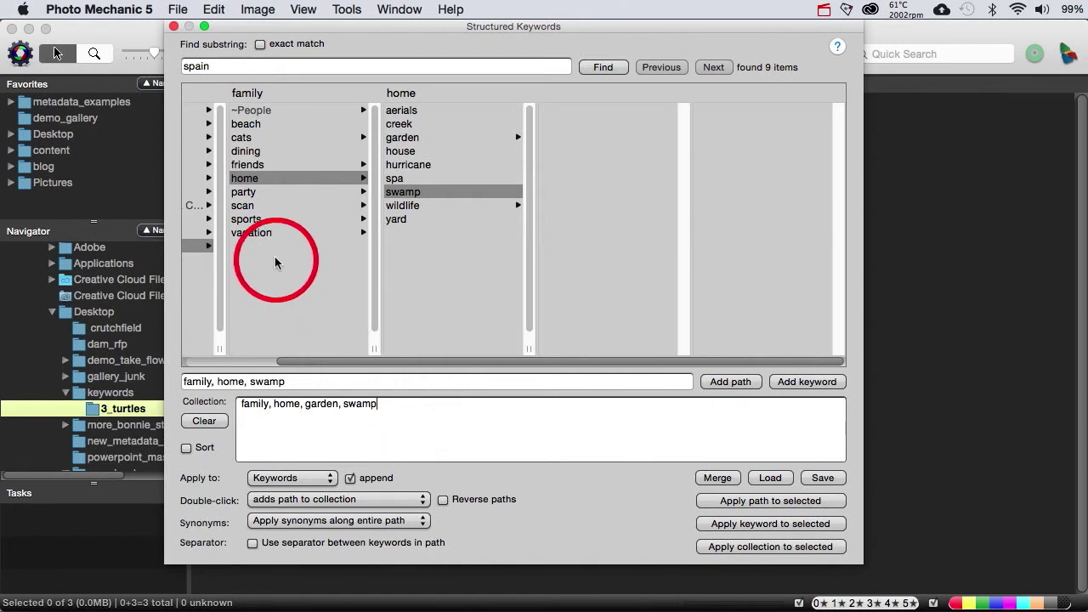
# Browse to family > vacation > West End to reveal the Bahamas keyword.
pyautogui.click(252, 232)
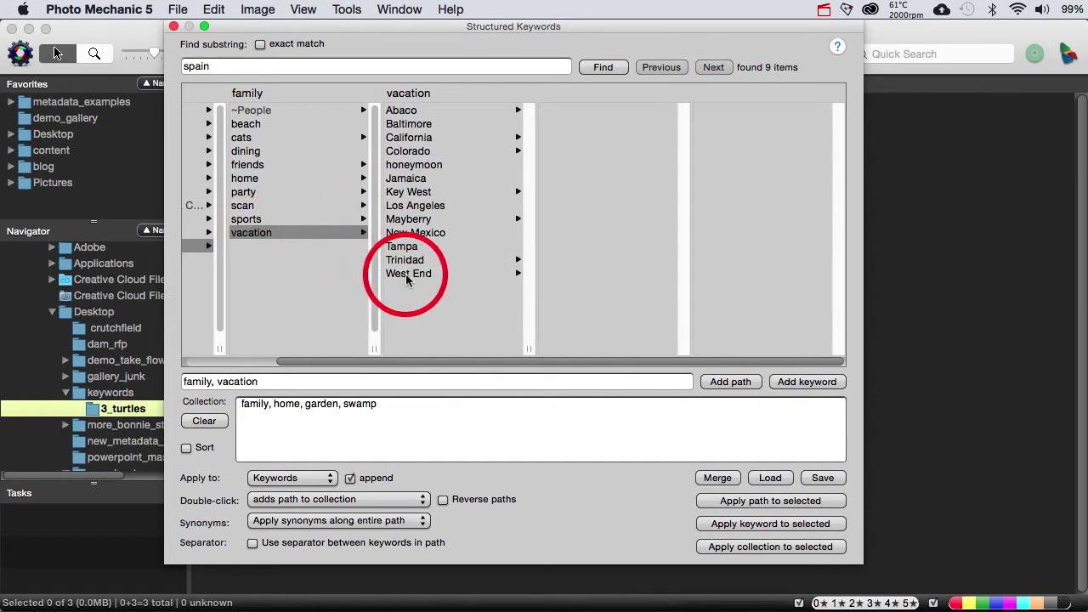
pyautogui.click(406, 274)
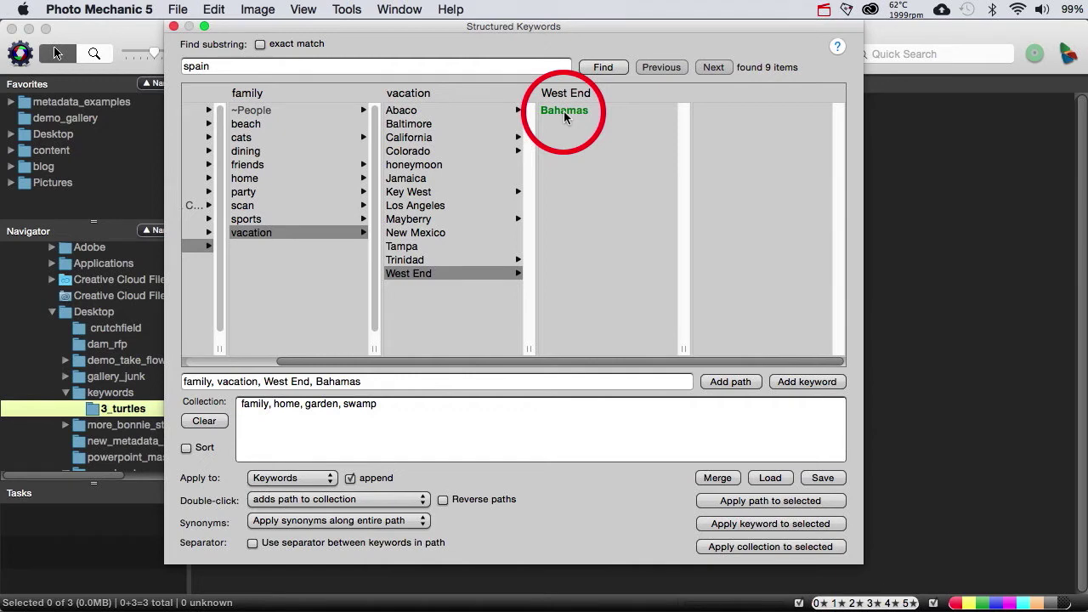
pyautogui.click(326, 481)
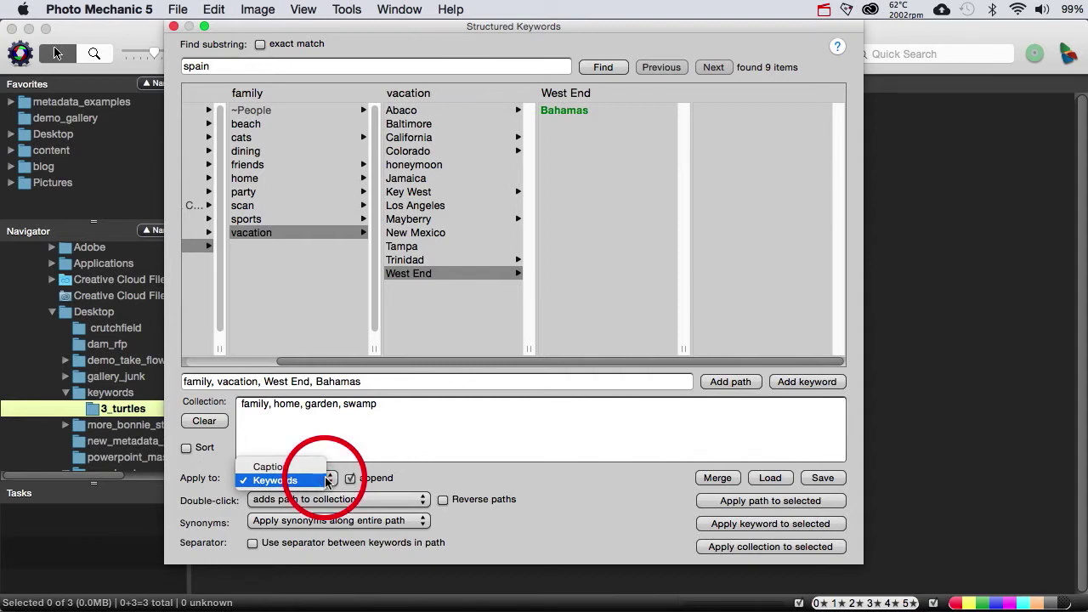
pyautogui.click(403, 481)
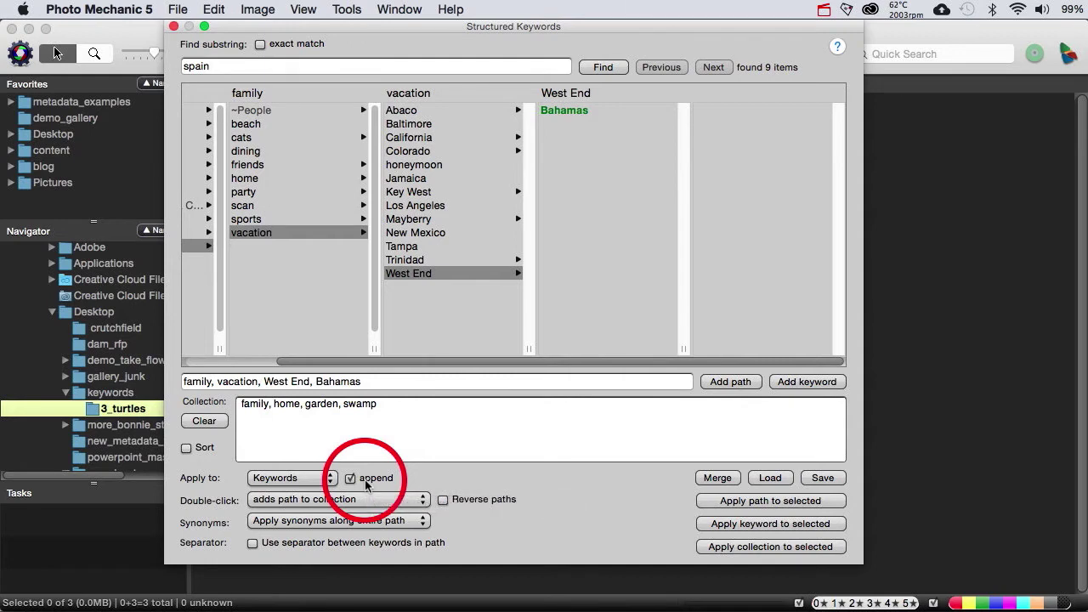
pyautogui.click(355, 480)
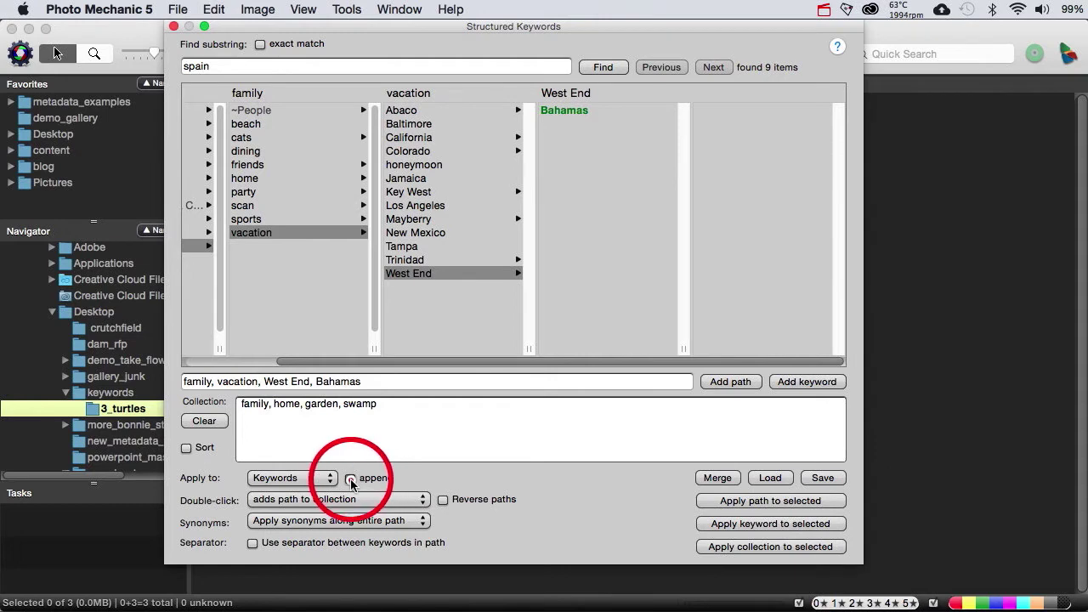
pyautogui.click(350, 480)
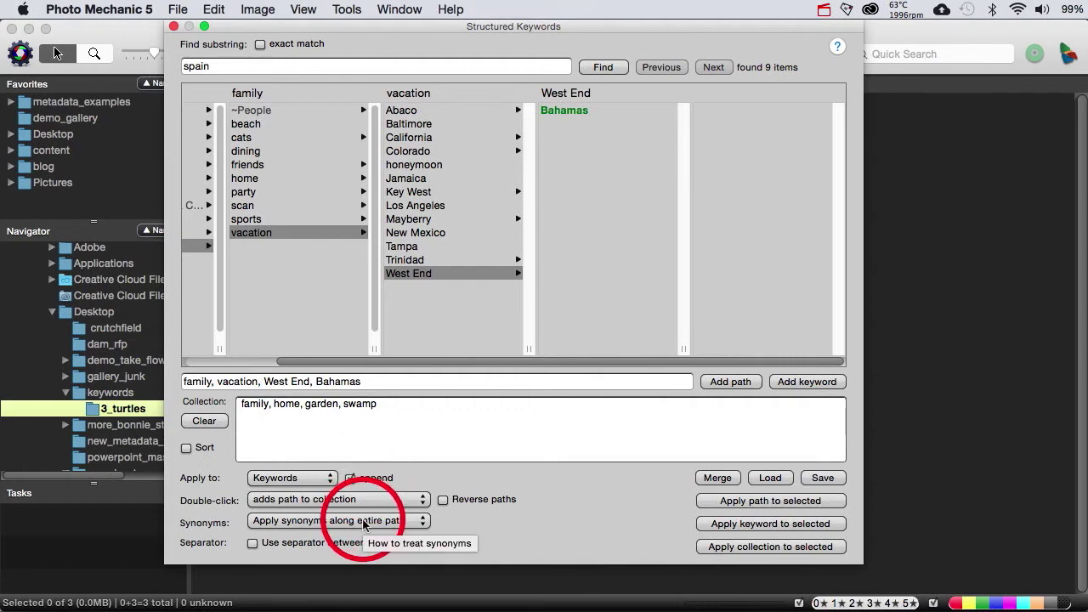
pyautogui.click(364, 521)
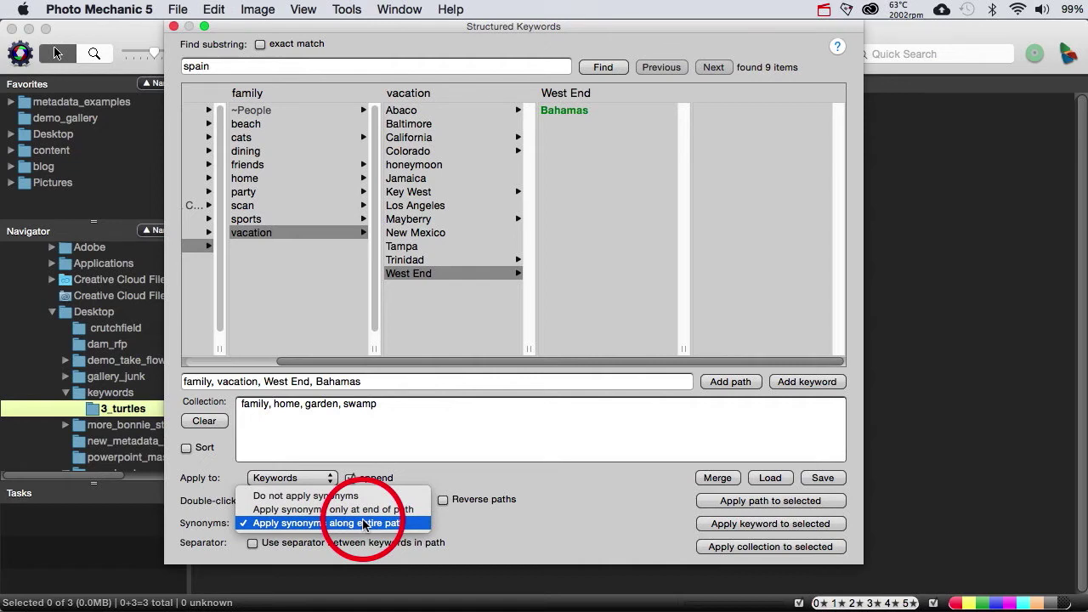
pyautogui.click(446, 528)
pyautogui.click(442, 490)
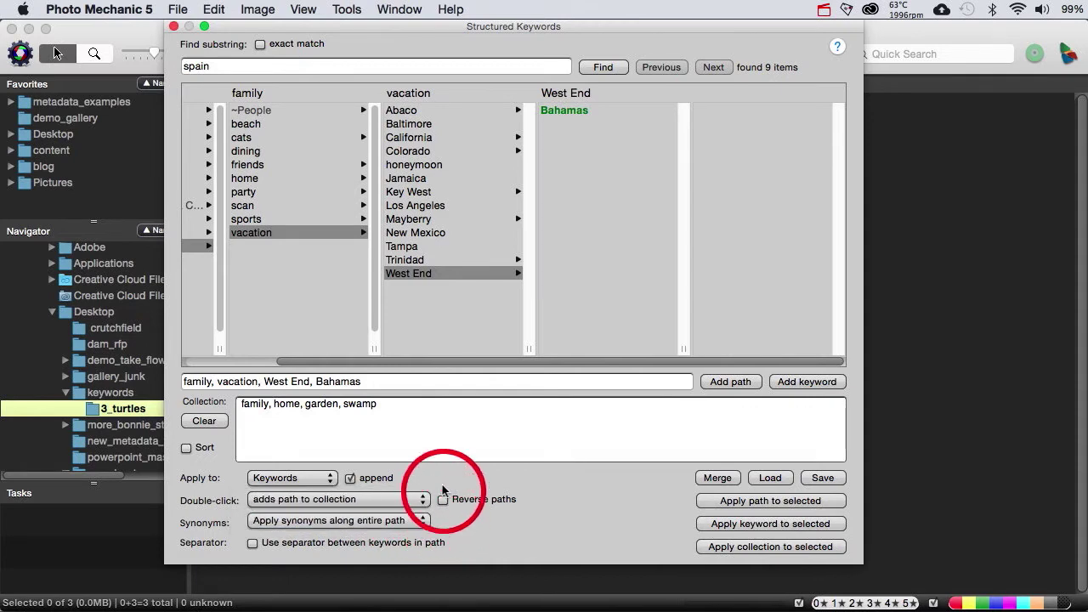
# Clear the collection and add the family, vacation, West End, Bahamas path.
pyautogui.click(204, 420)
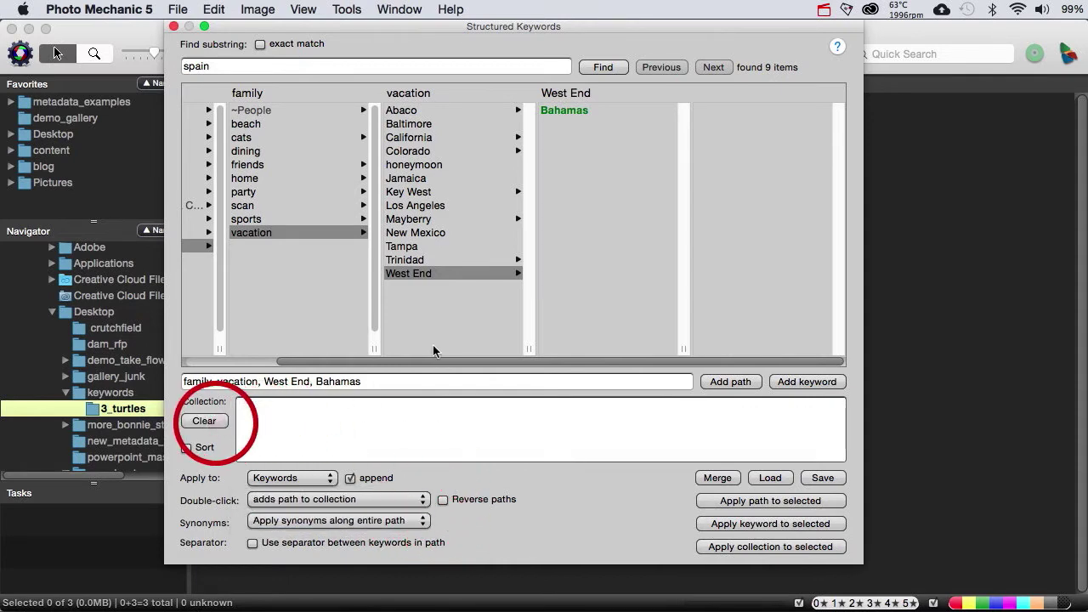
pyautogui.click(416, 274)
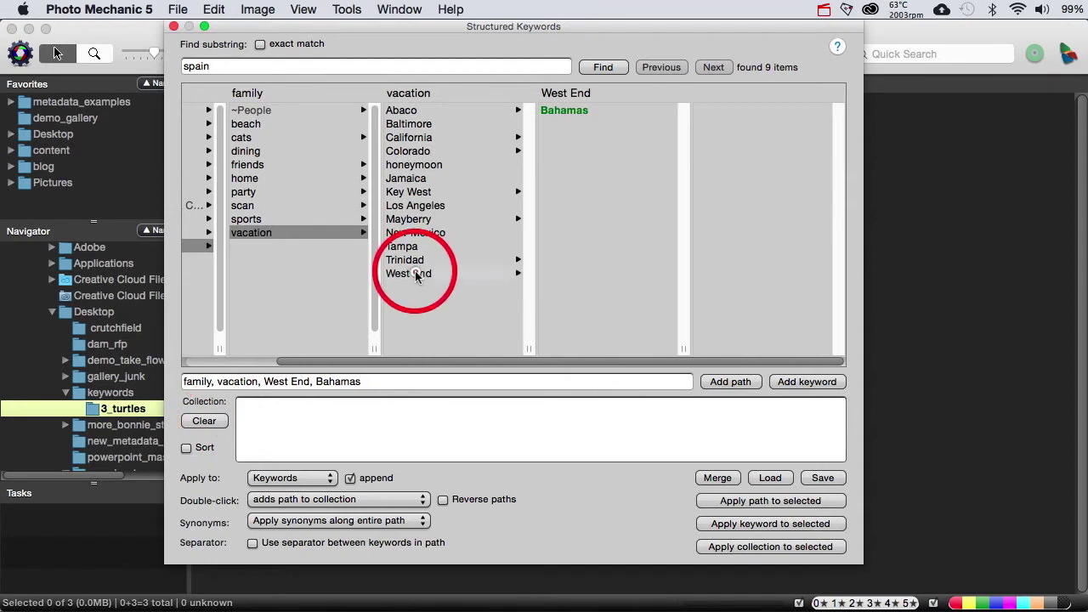
pyautogui.doubleClick(416, 273)
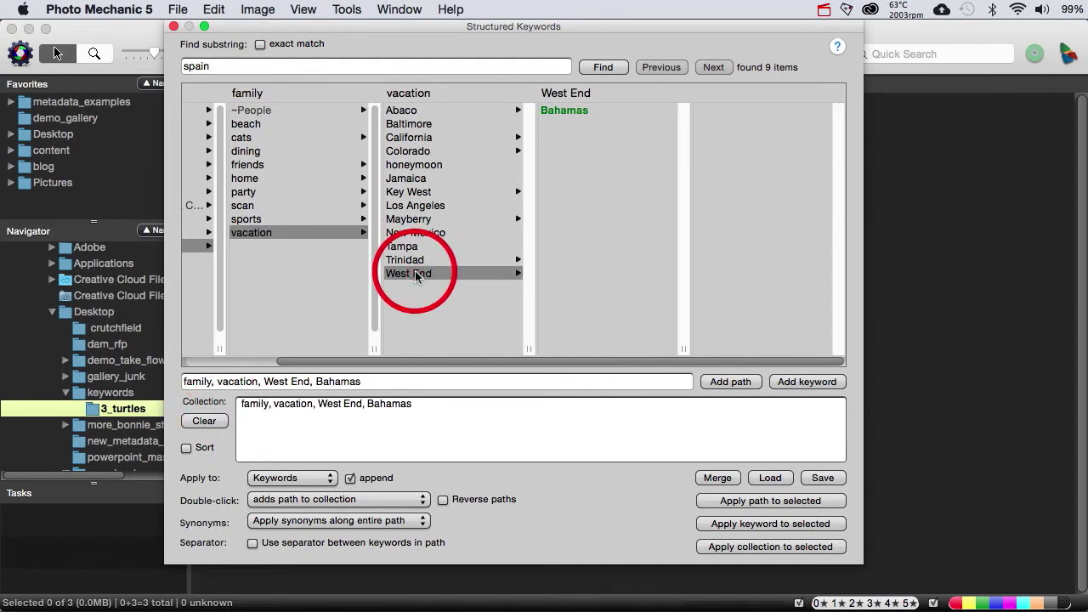
# Select the word Bahamas in the collection text, then clear the collection again.
pyautogui.click(414, 407)
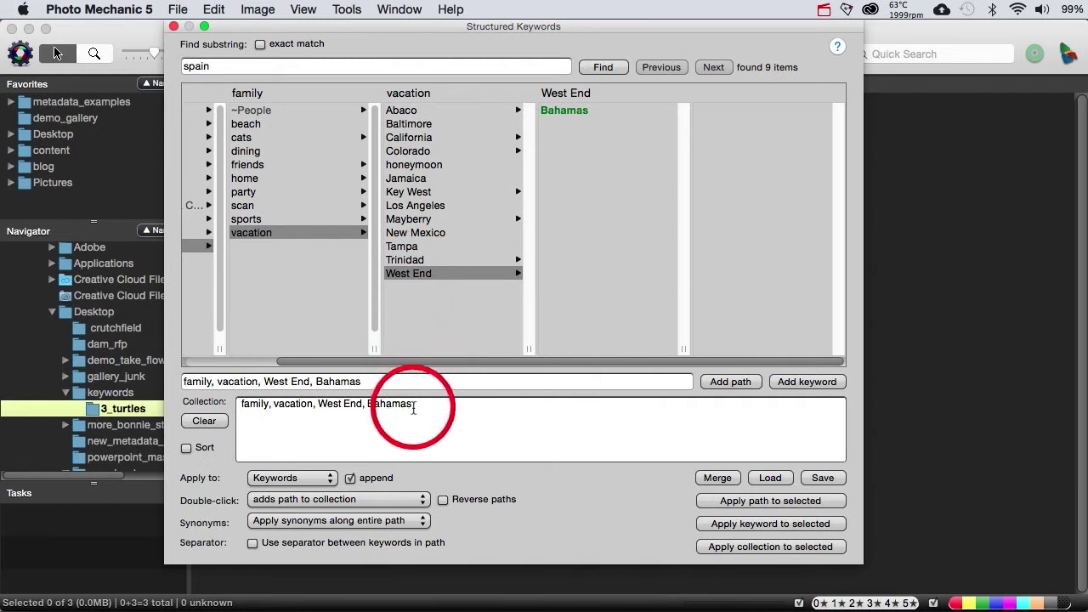
pyautogui.doubleClick(414, 406)
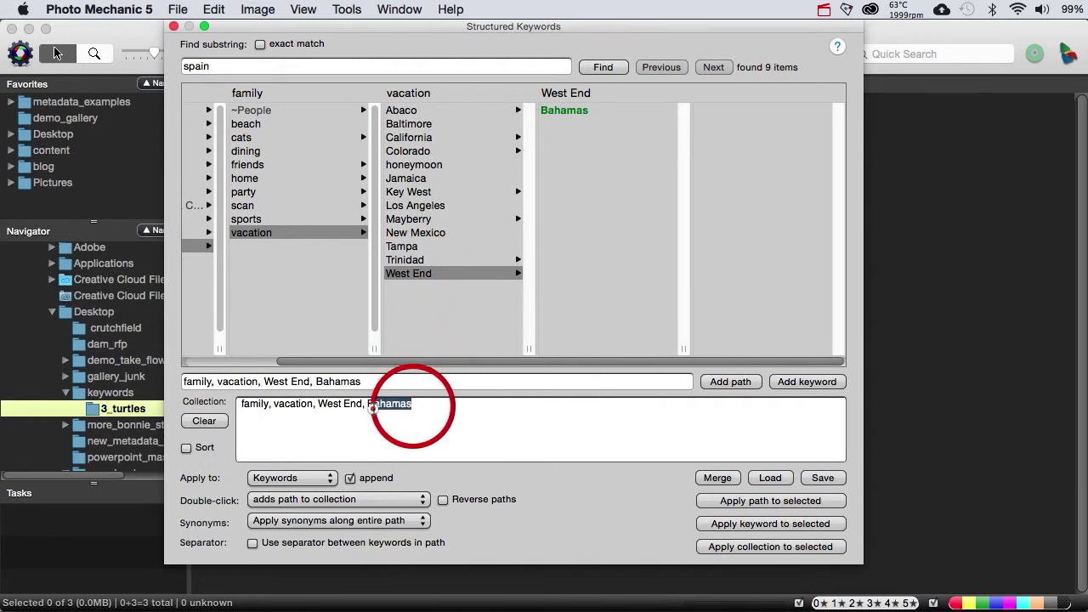
pyautogui.click(365, 407)
pyautogui.click(436, 409)
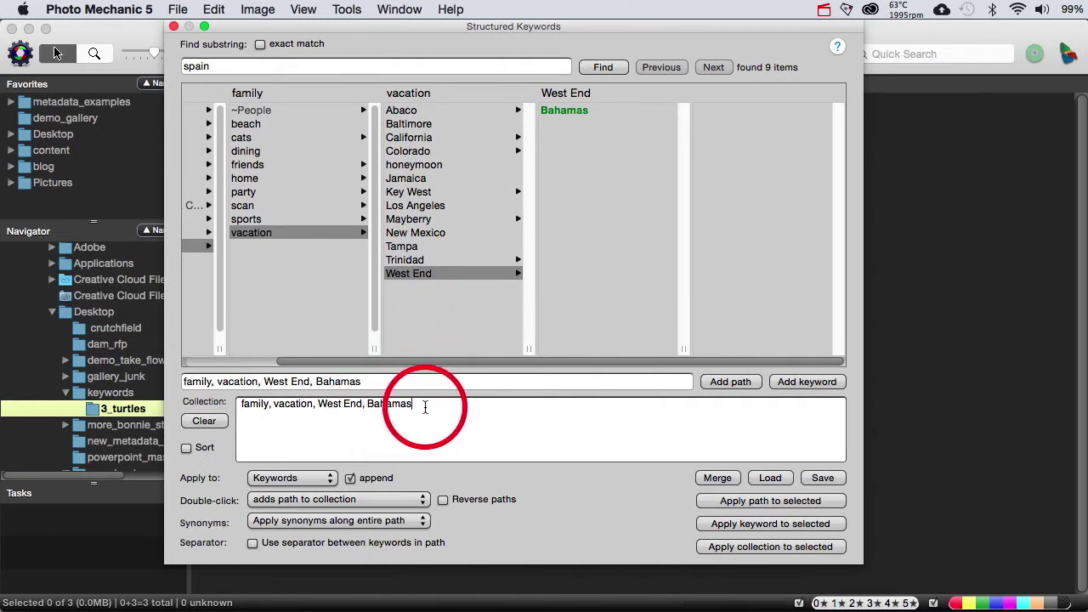
pyautogui.moveTo(425, 406); pyautogui.dragTo(361, 402)
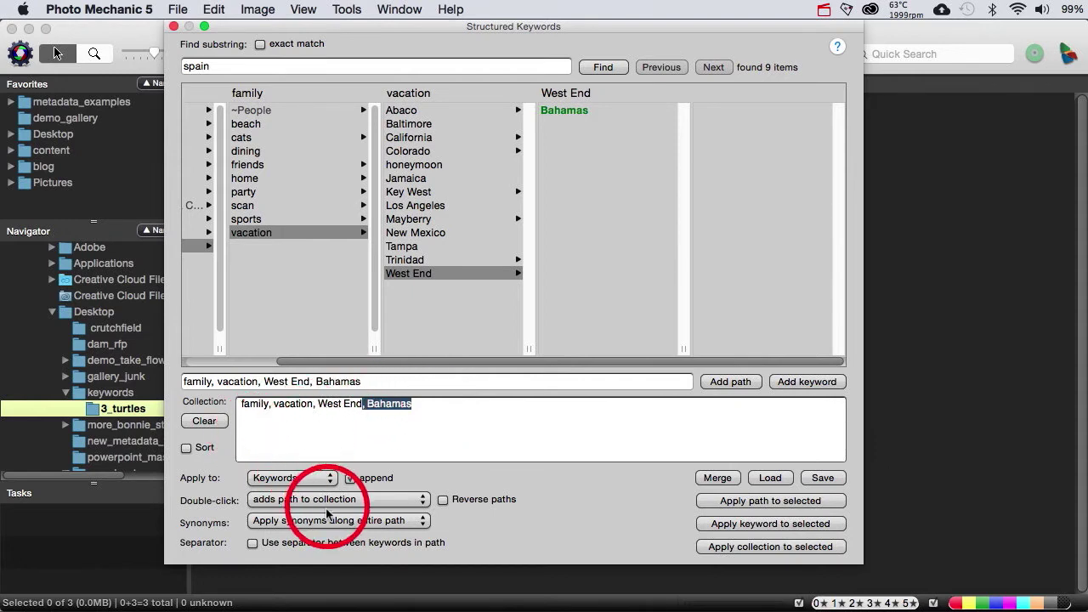
pyautogui.click(334, 429)
pyautogui.click(217, 422)
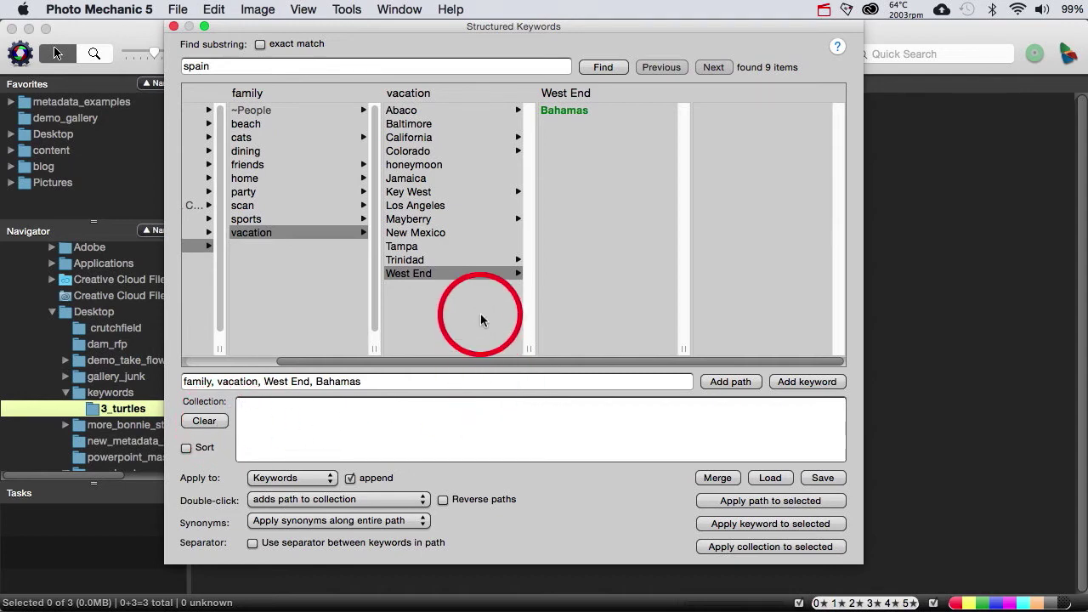
pyautogui.click(283, 66)
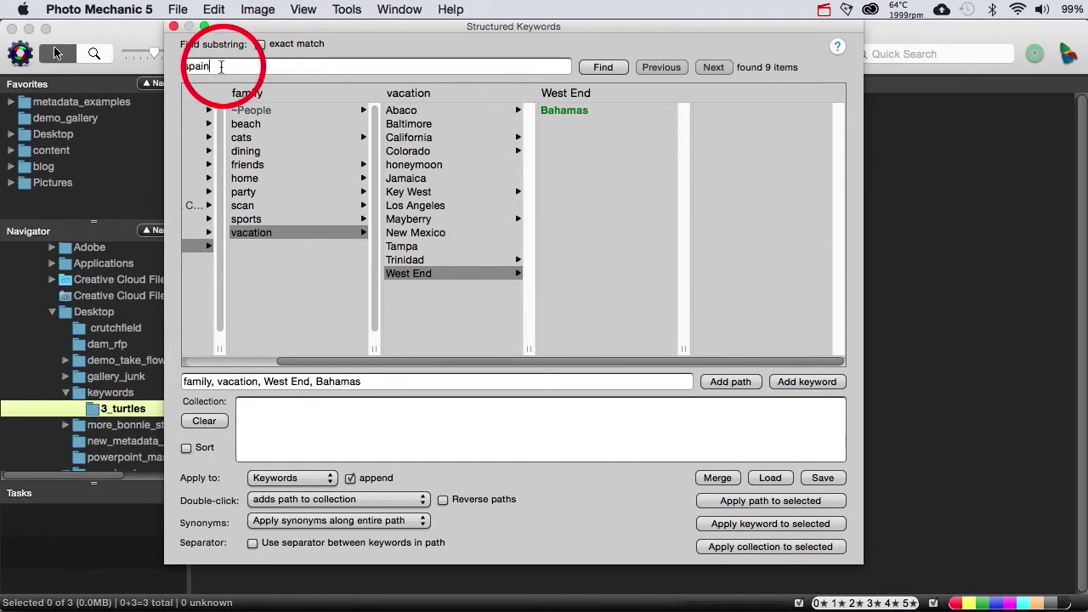
# Search the keywords for 'spai' and jump to family, vacation, Trinidad, Port of Spain.
pyautogui.press('BackSpace')
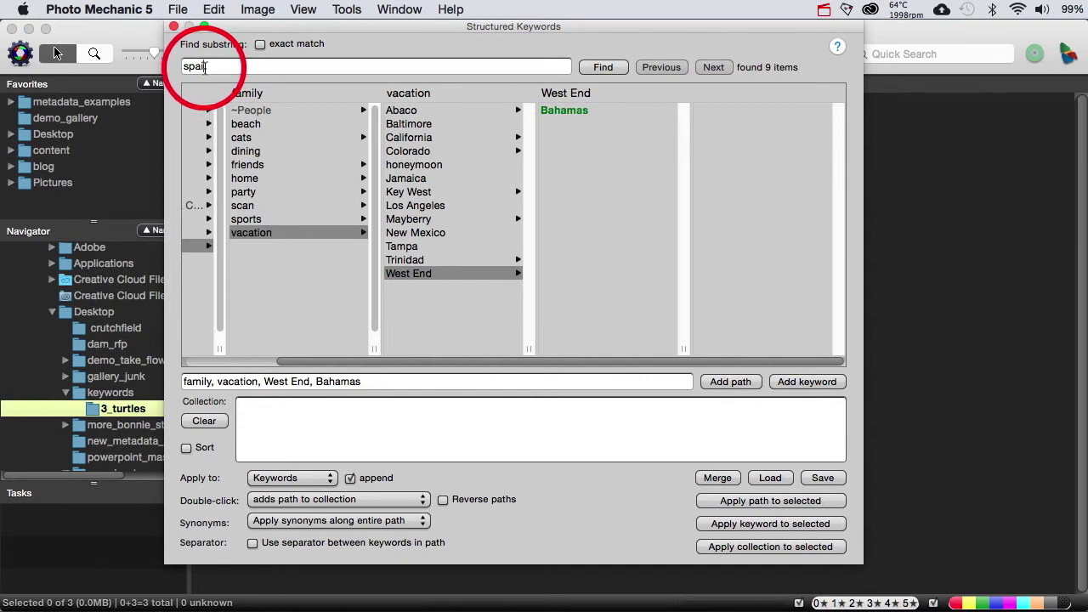
pyautogui.click(602, 68)
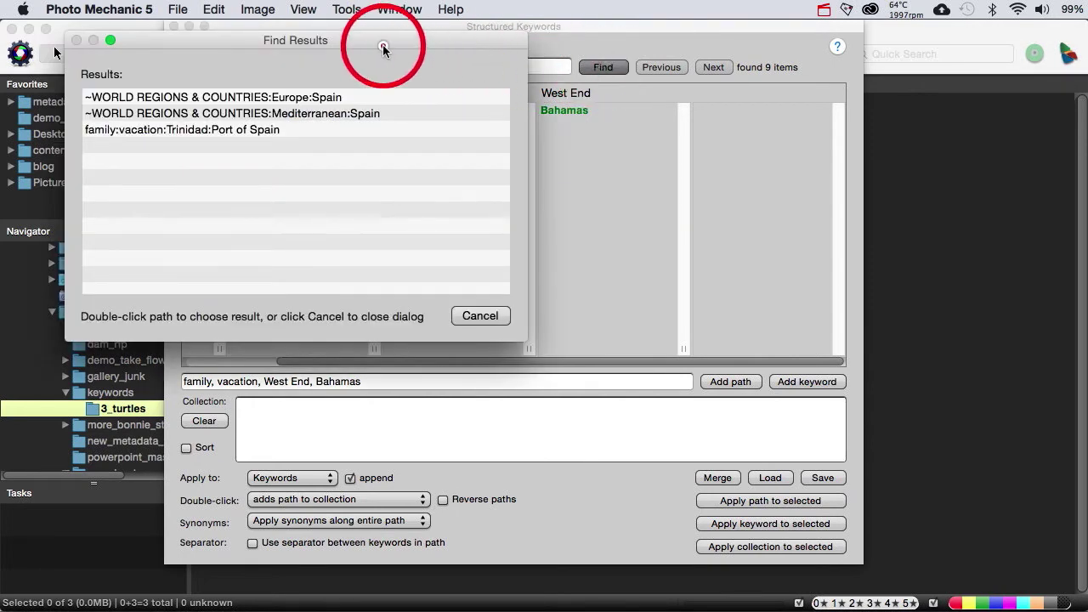
pyautogui.moveTo(382, 46); pyautogui.dragTo(454, 98)
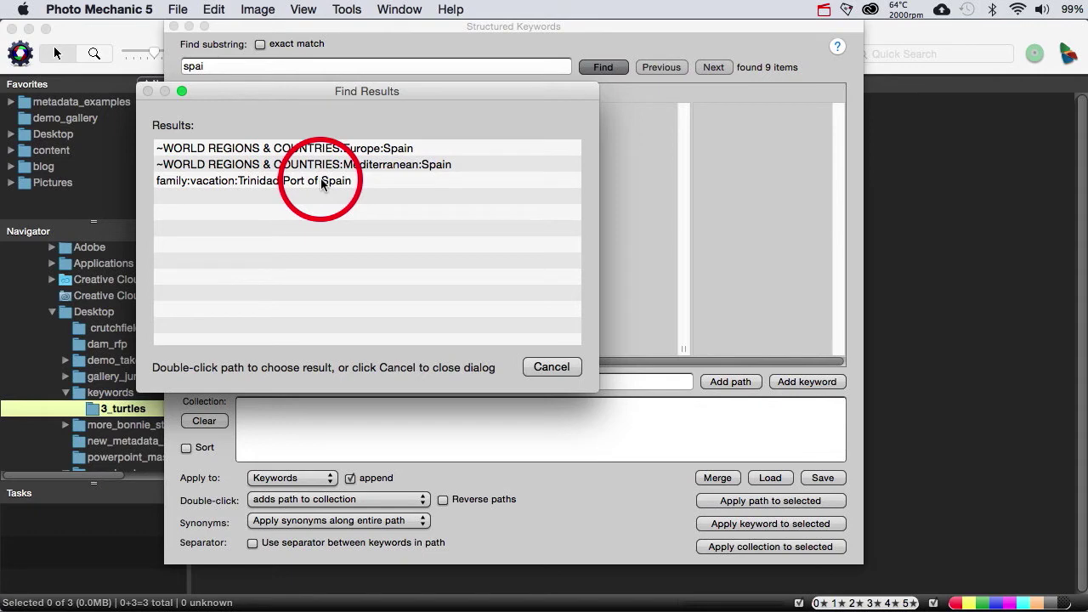
pyautogui.press('Return')
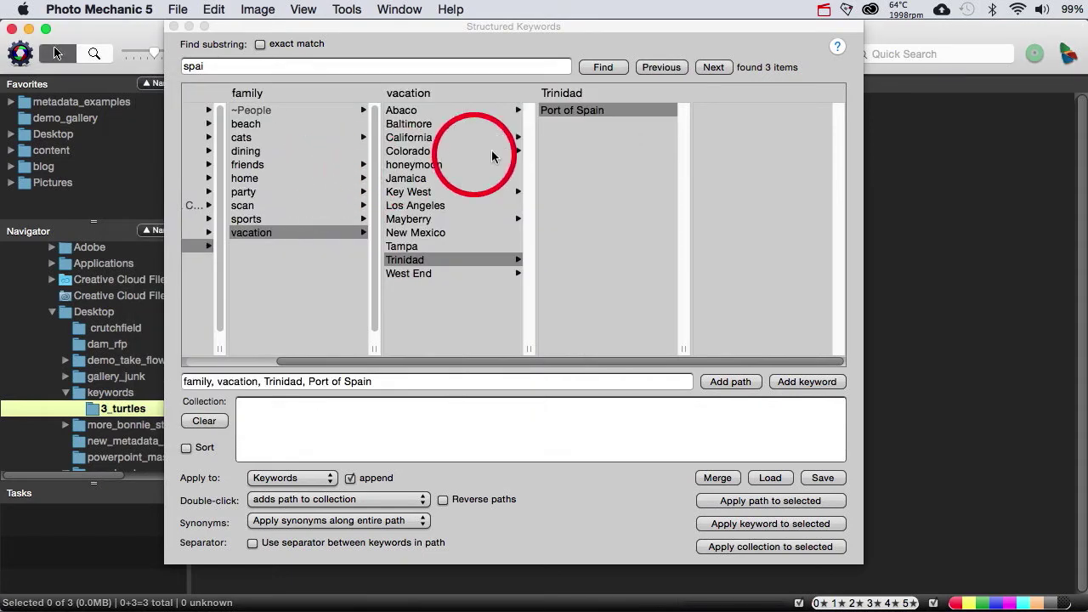
# Add the Trinidad, Port of Spain path to the collection and close the keywords window.
pyautogui.doubleClick(571, 113)
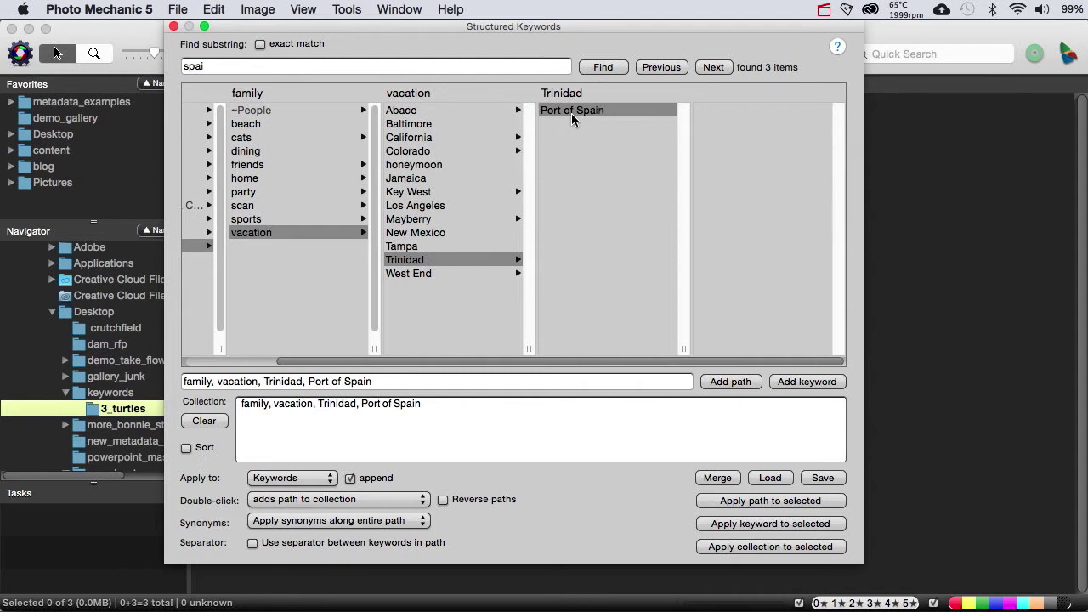
pyautogui.click(174, 27)
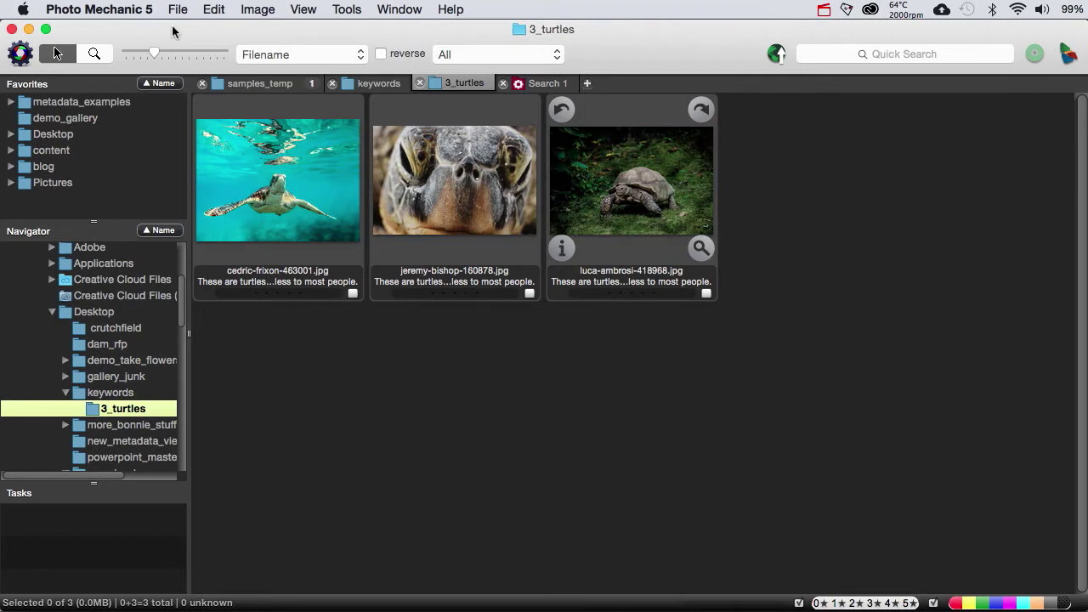
# Select all three turtle photos, reopen Structured Keywords, and search keywords for 'tort'.
pyautogui.press('super+a')
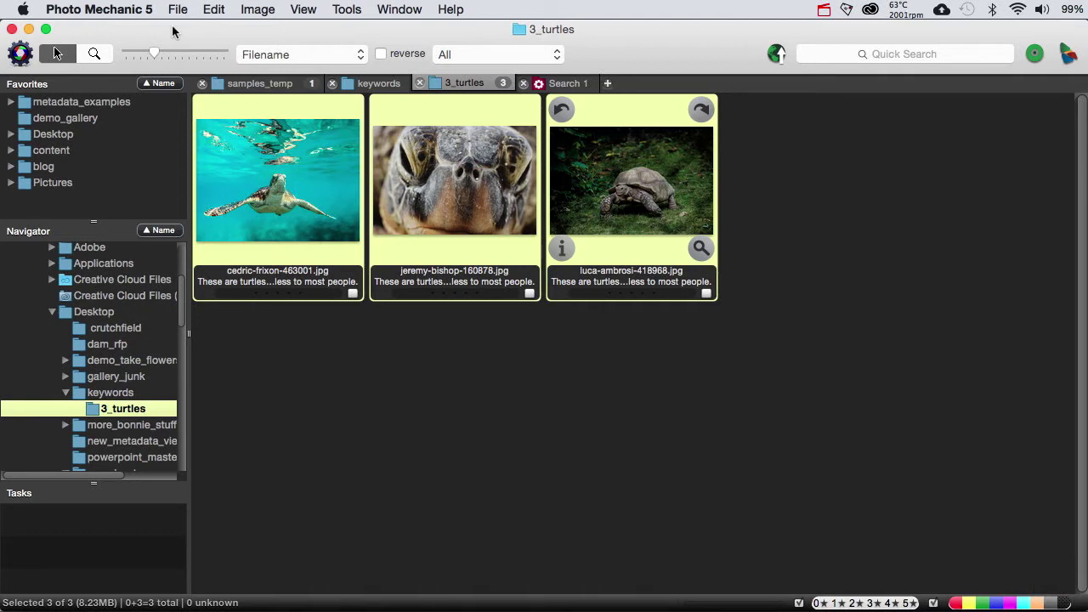
pyautogui.press('super+alt+k')
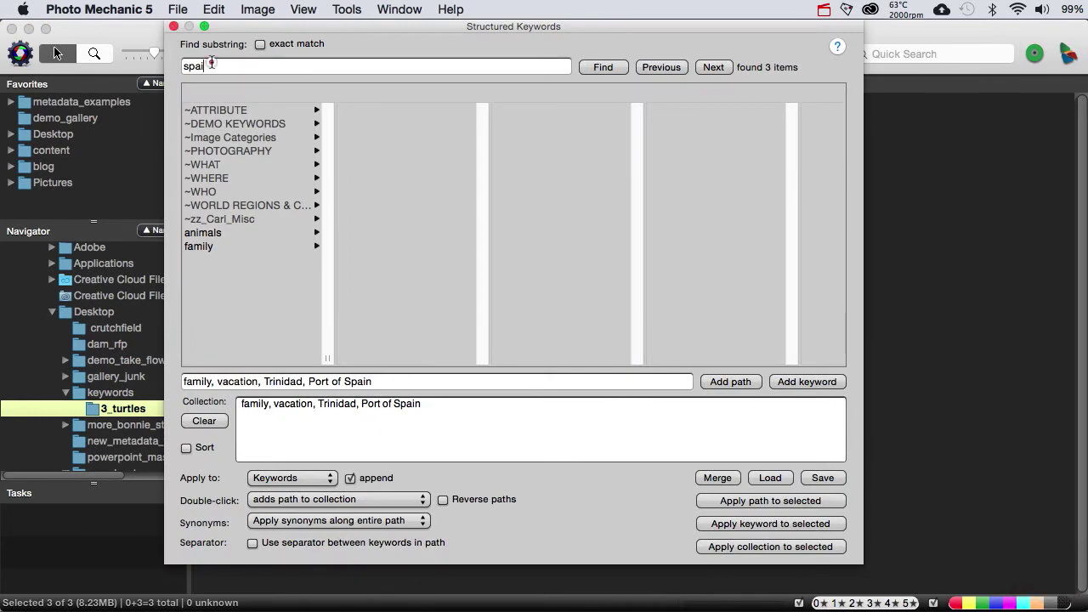
pyautogui.moveTo(210, 65); pyautogui.dragTo(167, 64)
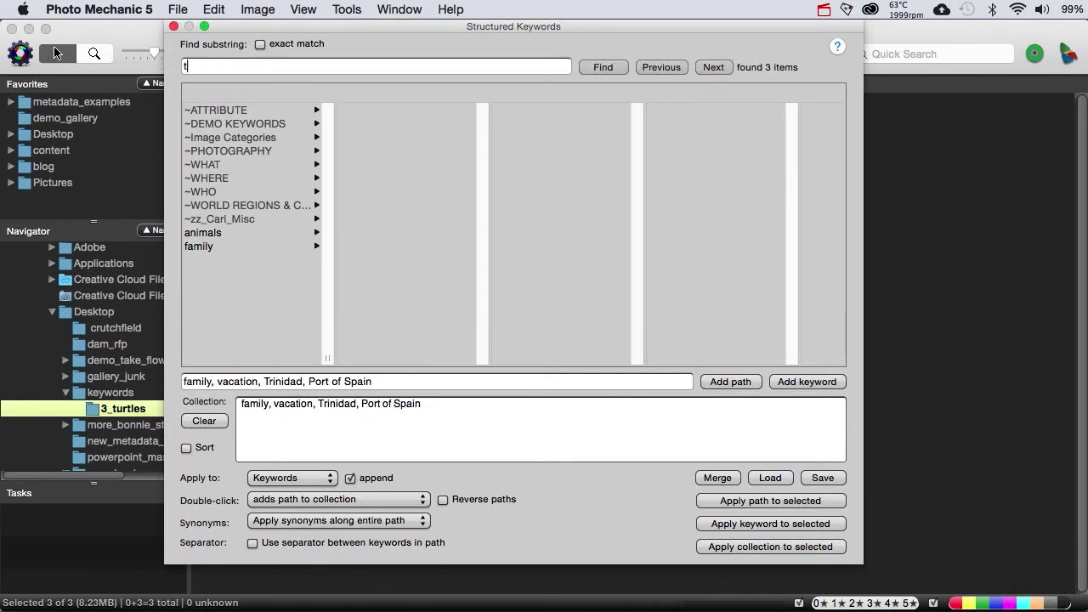
pyautogui.write('tort')
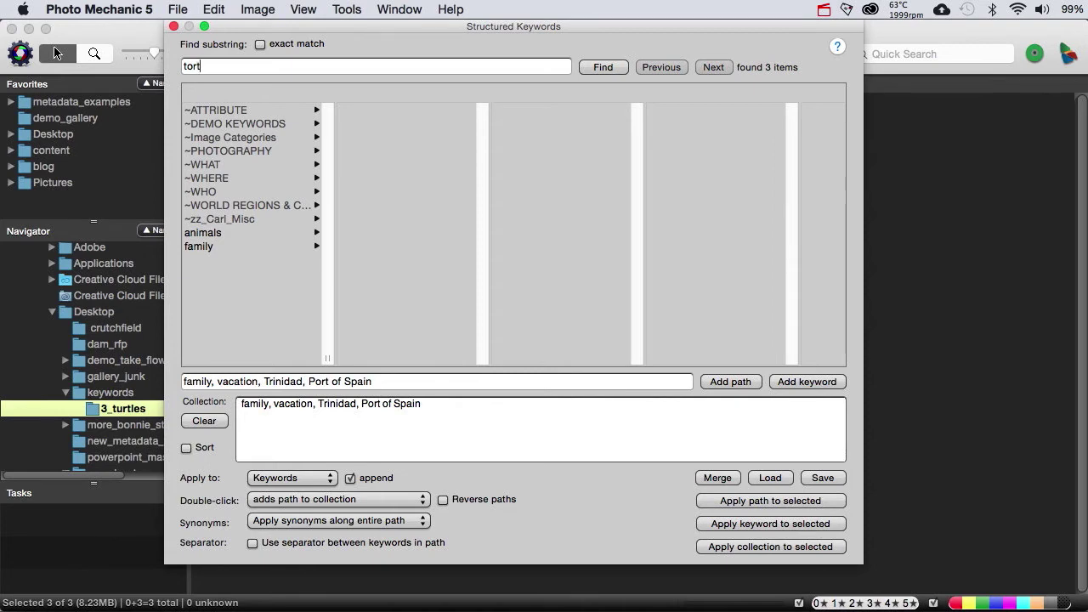
pyautogui.press('Return')
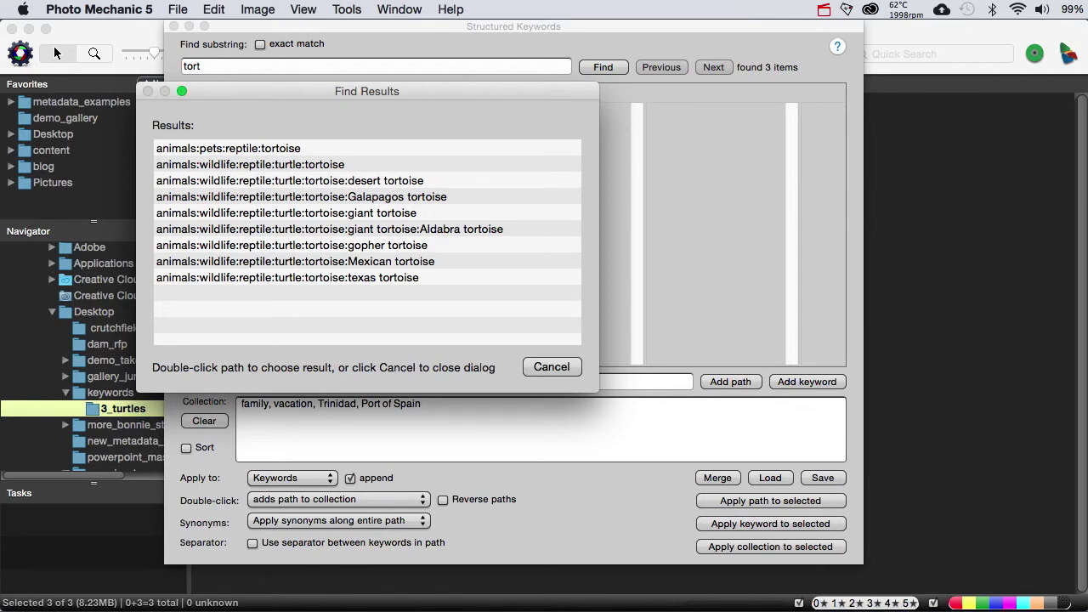
# Clear the keyword collection and move through the tort matches to the texas tortoise keyword.
pyautogui.doubleClick(354, 277)
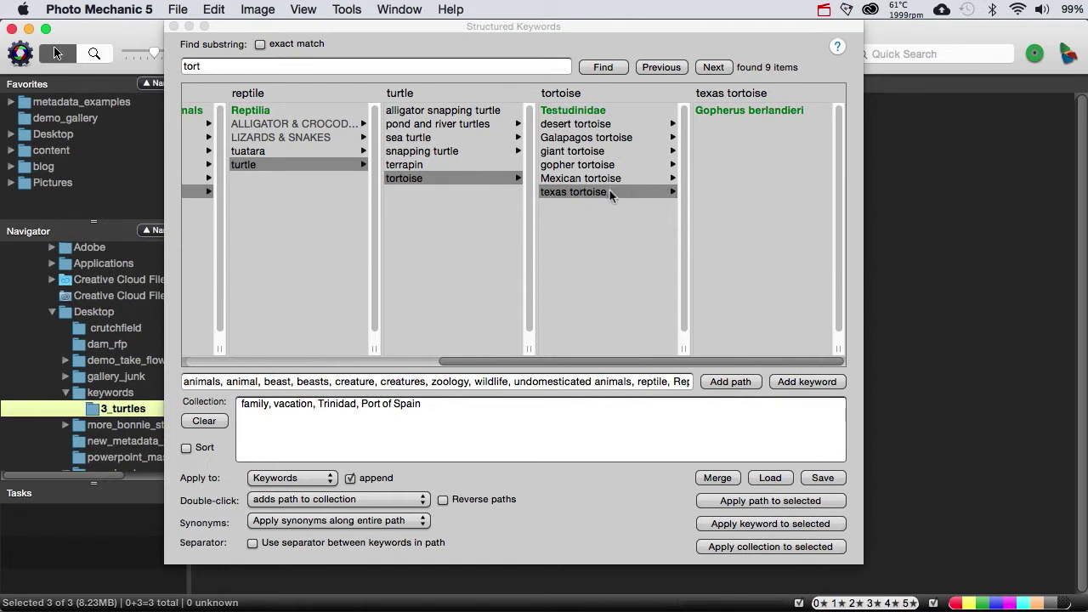
pyautogui.hscroll(-3, 406, 251)
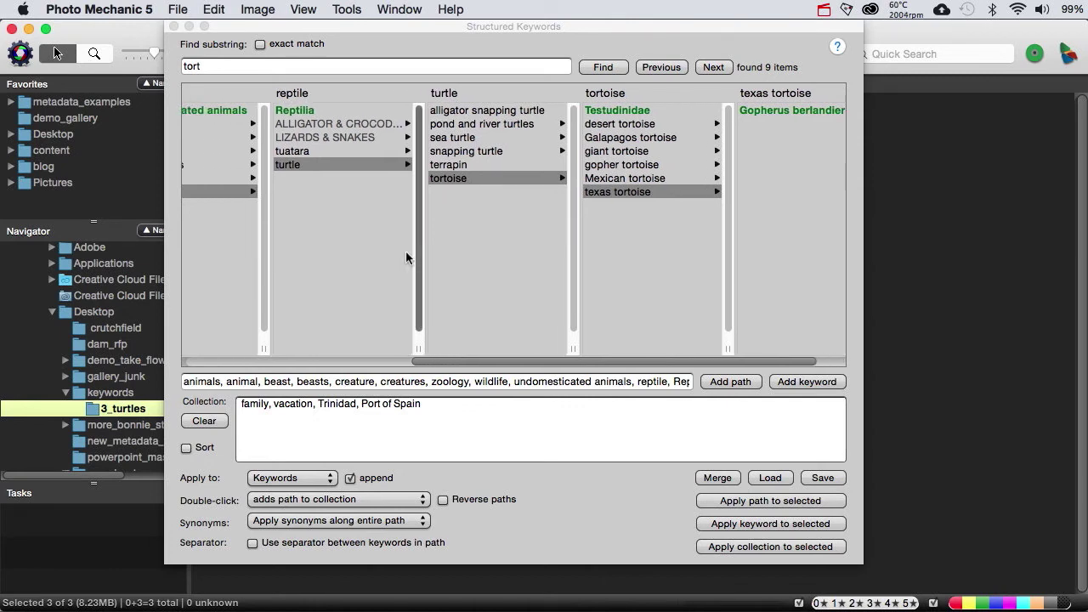
pyautogui.hscroll(-3, 405, 250)
pyautogui.hscroll(-3, 406, 251)
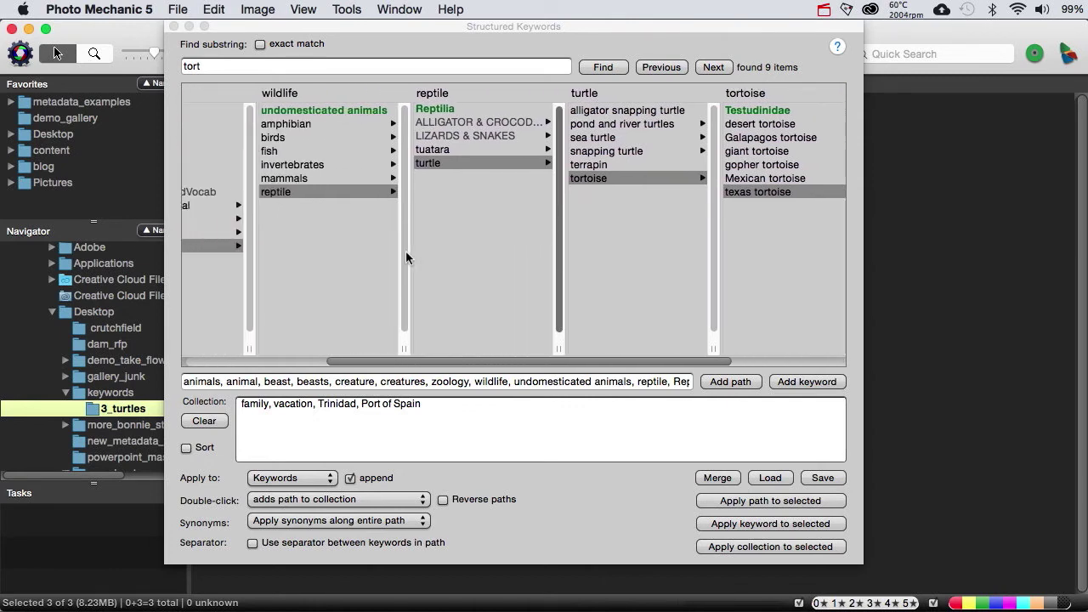
pyautogui.hscroll(-3, 405, 251)
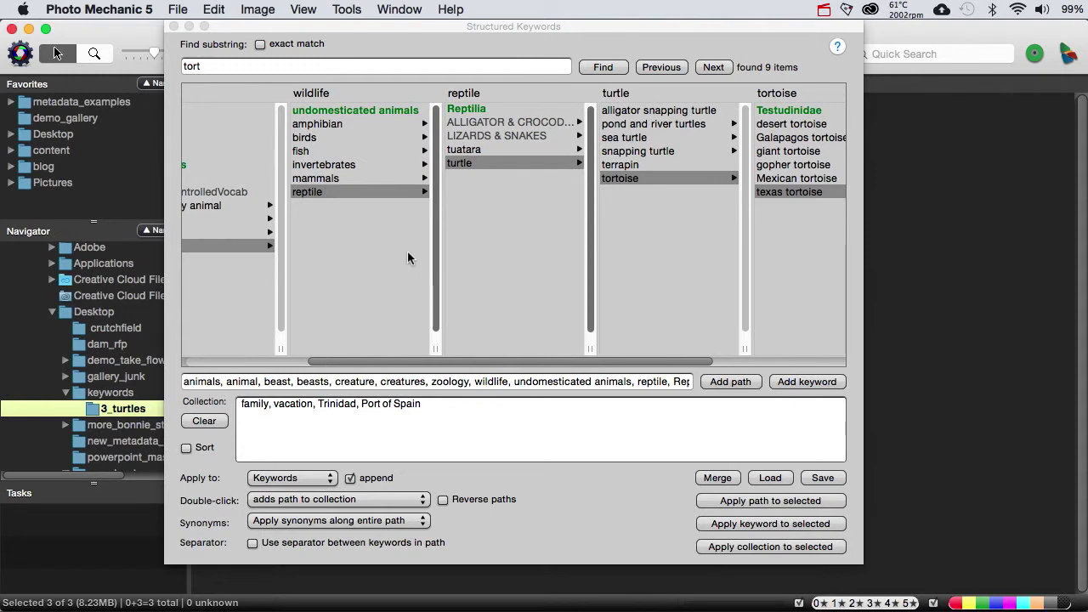
pyautogui.hscroll(-5, 408, 258)
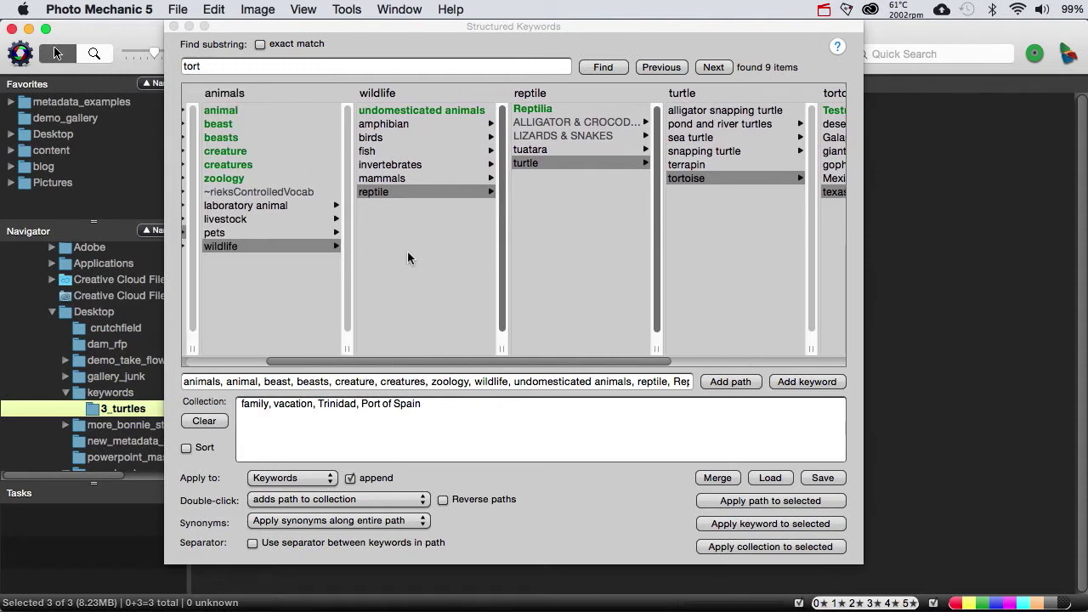
pyautogui.hscroll(-7, 407, 253)
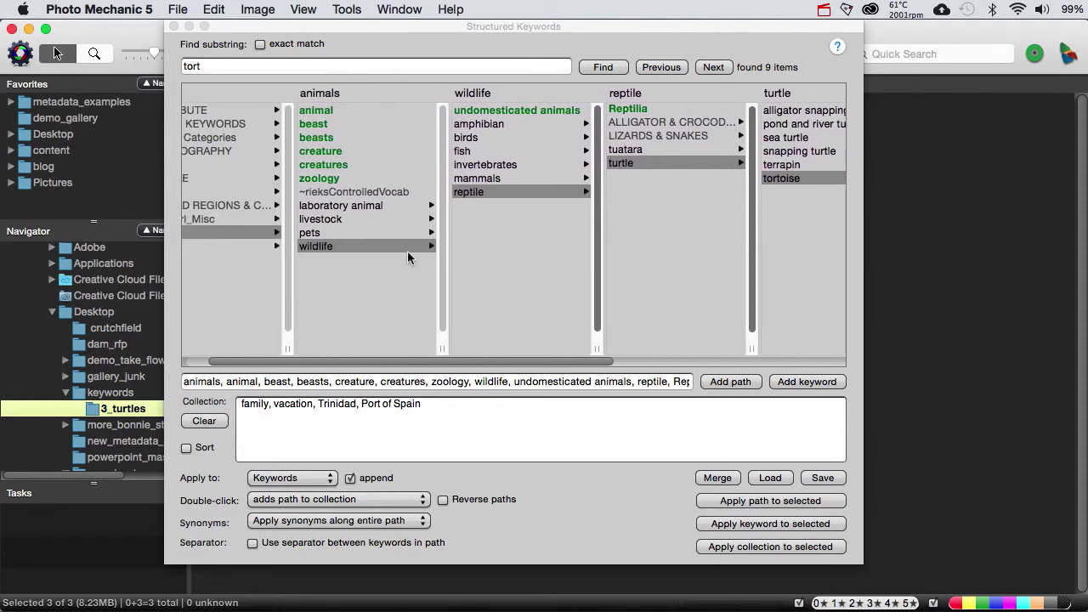
pyautogui.hscroll(-3, 407, 251)
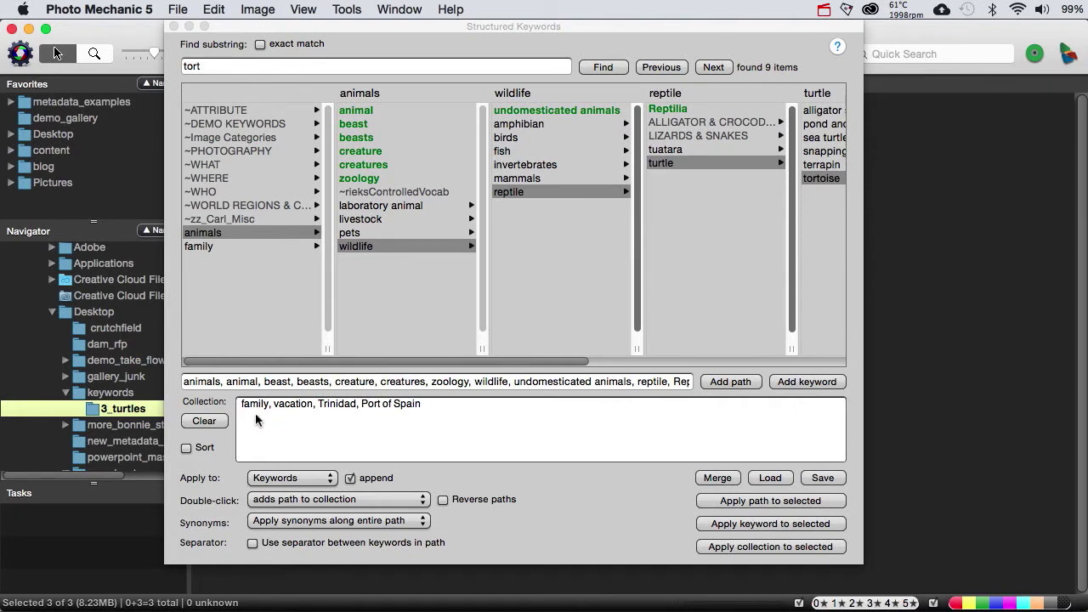
pyautogui.click(213, 420)
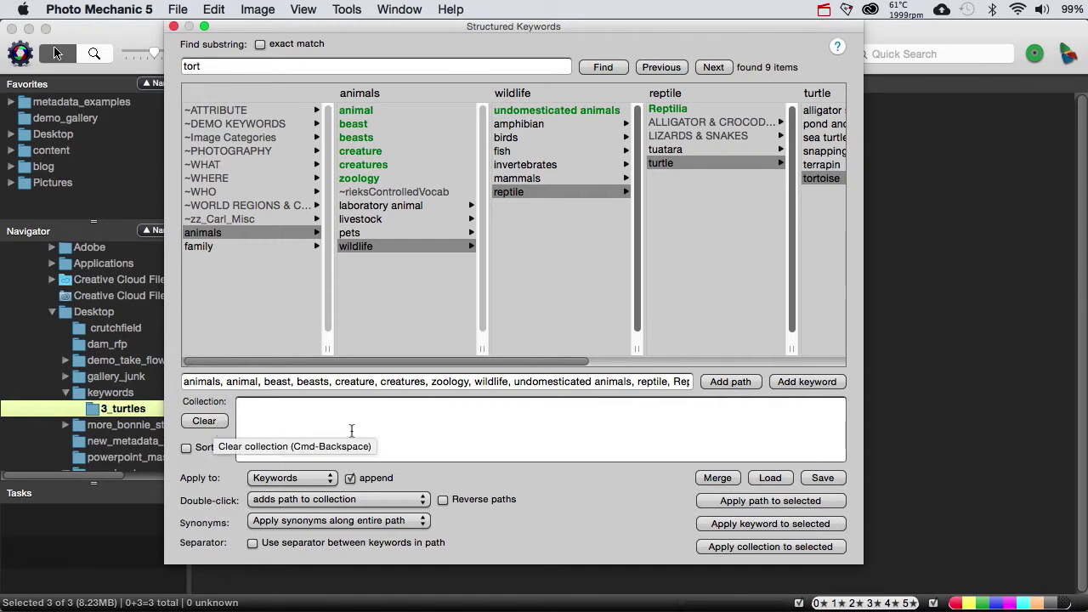
pyautogui.press('super+g')
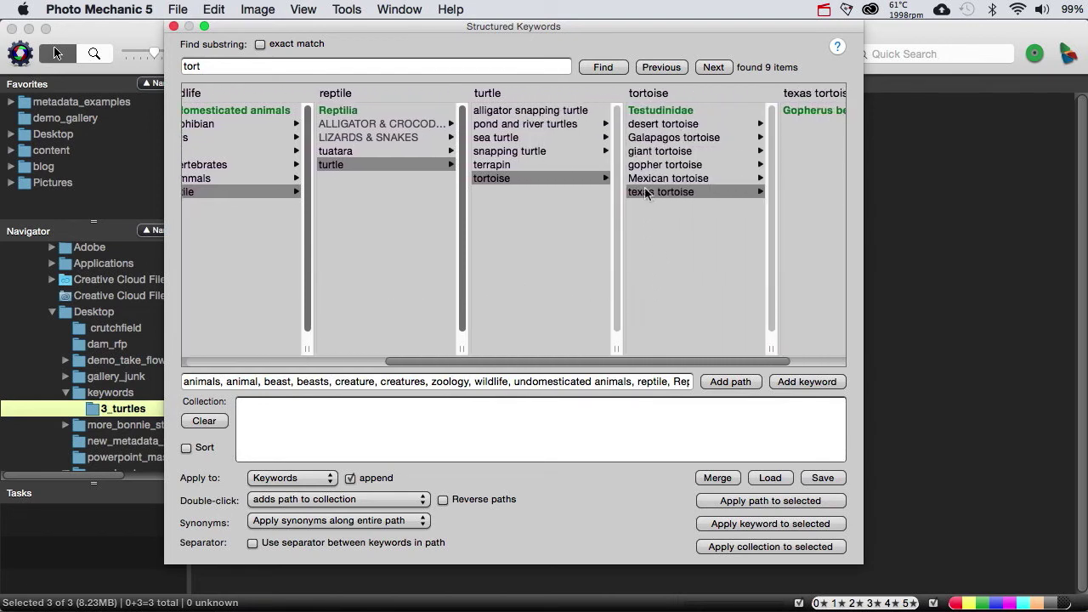
# Collect the texas tortoise path plus ', keywords', apply it to the three selected turtle photos.
pyautogui.doubleClick(646, 193)
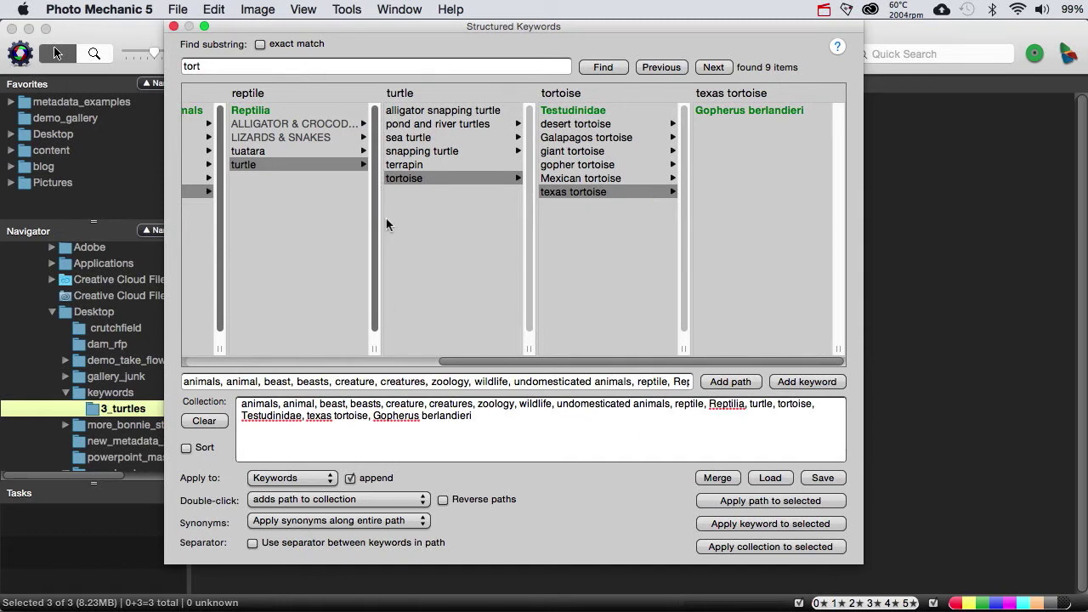
pyautogui.click(472, 418)
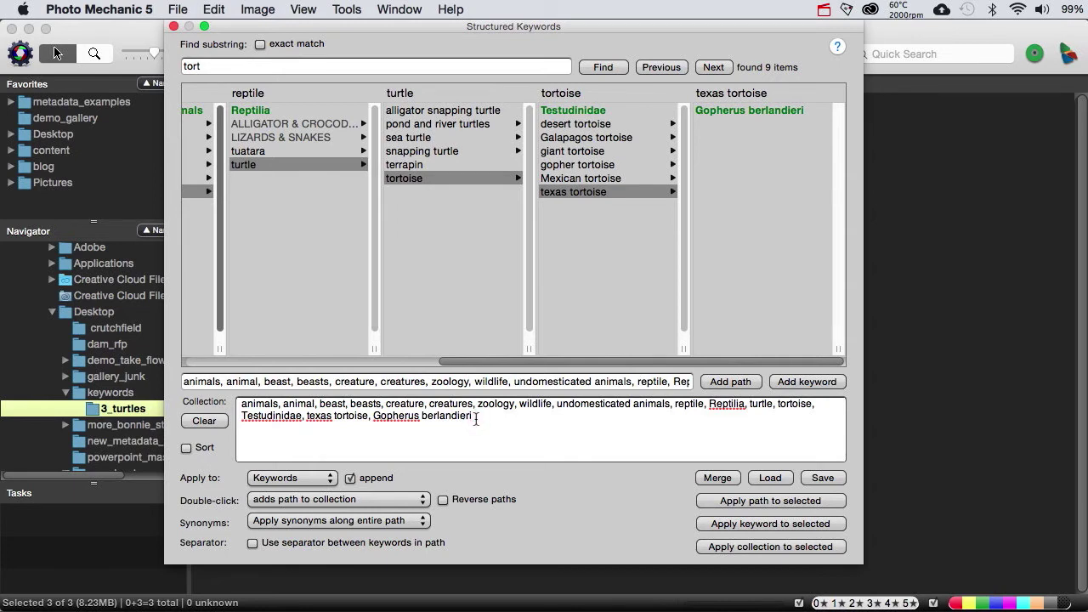
pyautogui.write(', keywords')
pyautogui.click(727, 549)
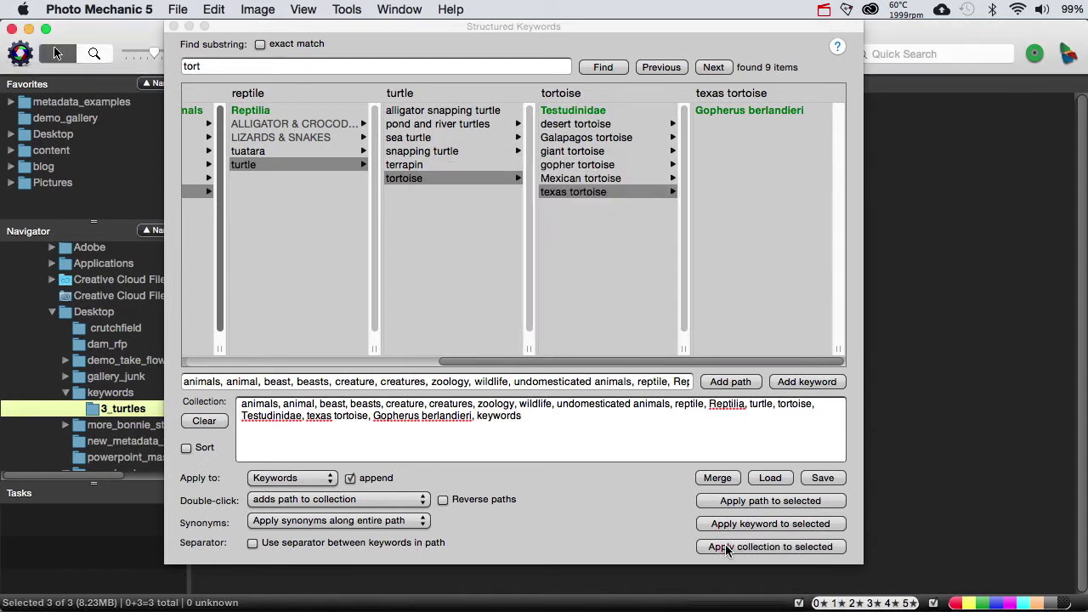
pyautogui.click(173, 27)
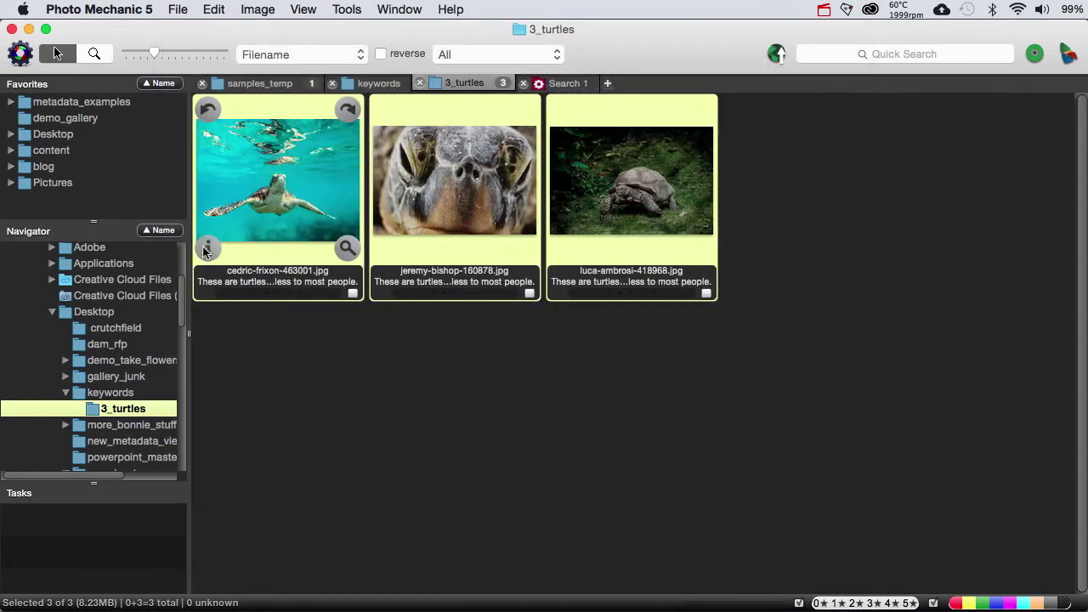
pyautogui.click(205, 249)
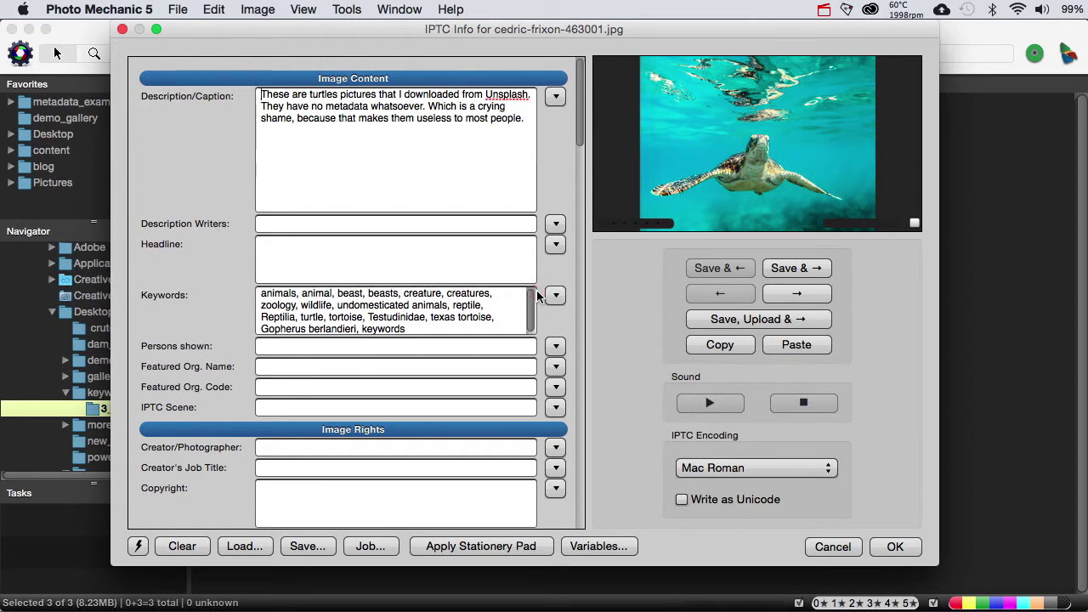
pyautogui.click(802, 295)
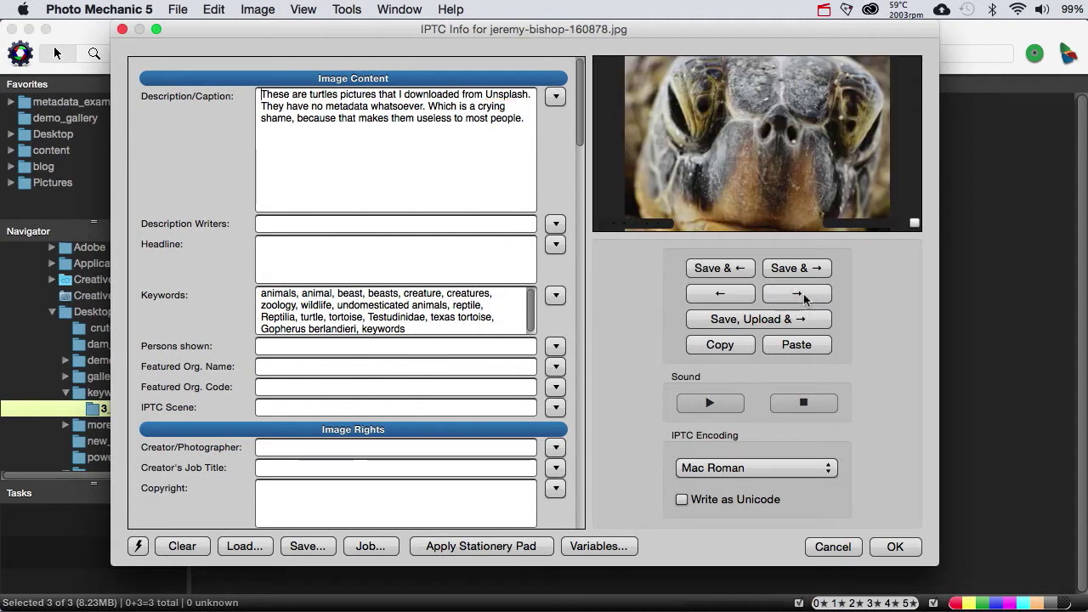
pyautogui.click(803, 294)
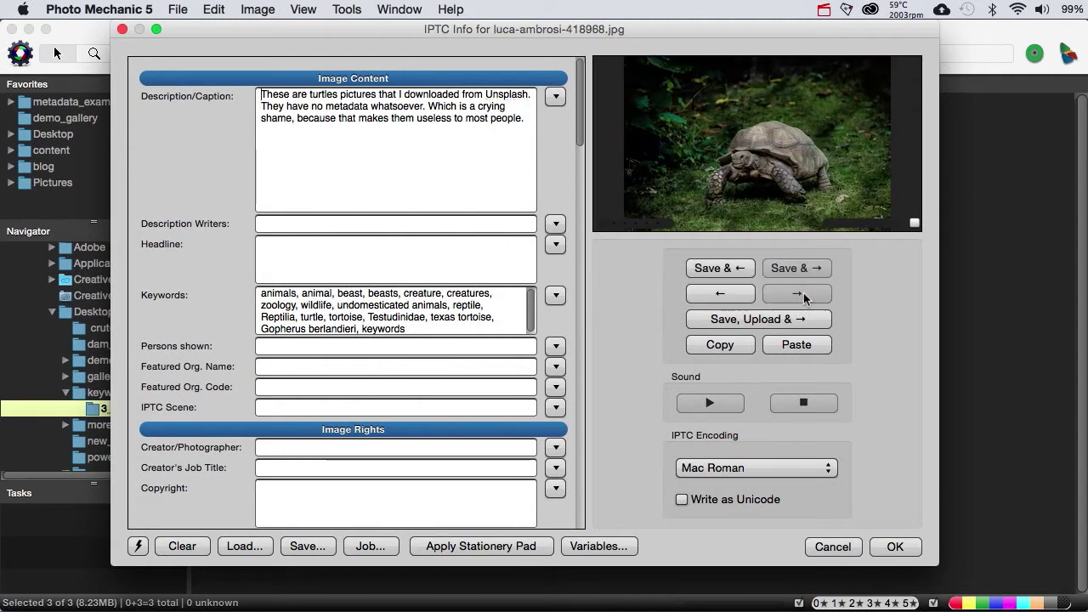
pyautogui.click(720, 295)
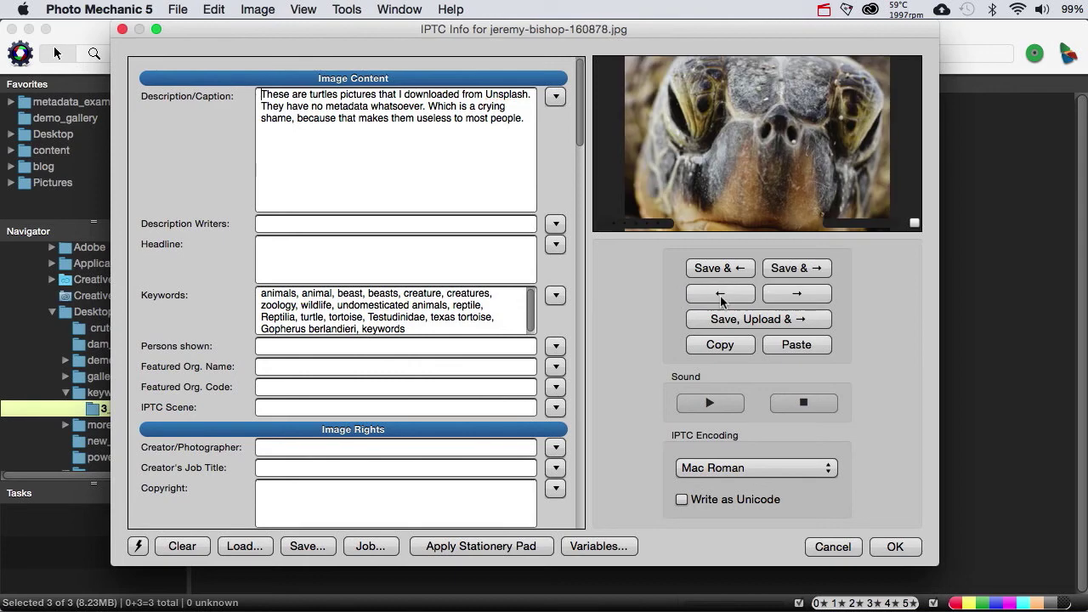
pyautogui.click(720, 295)
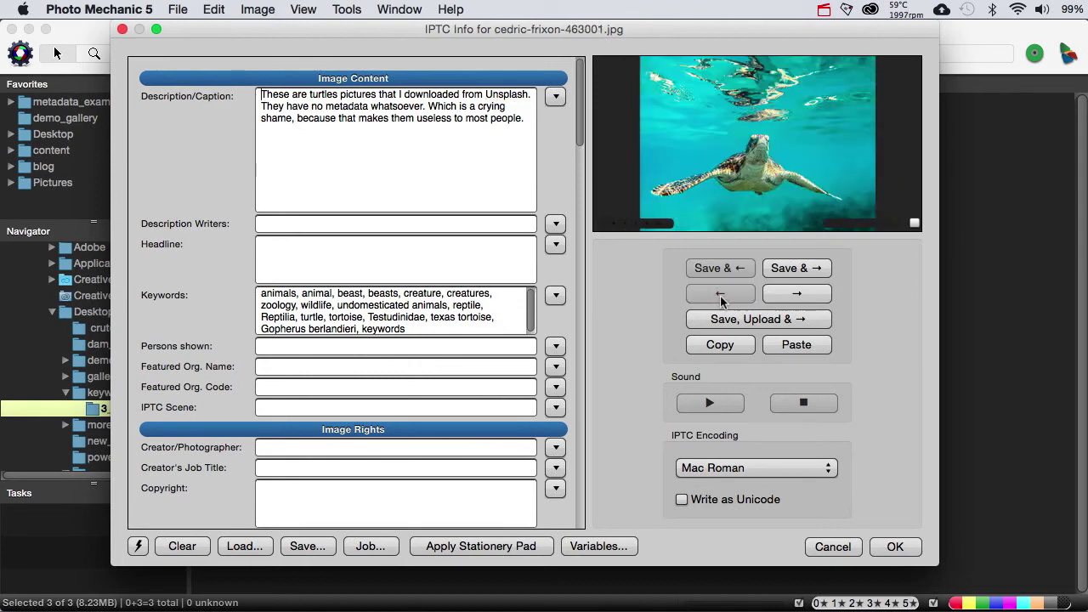
pyautogui.click(822, 548)
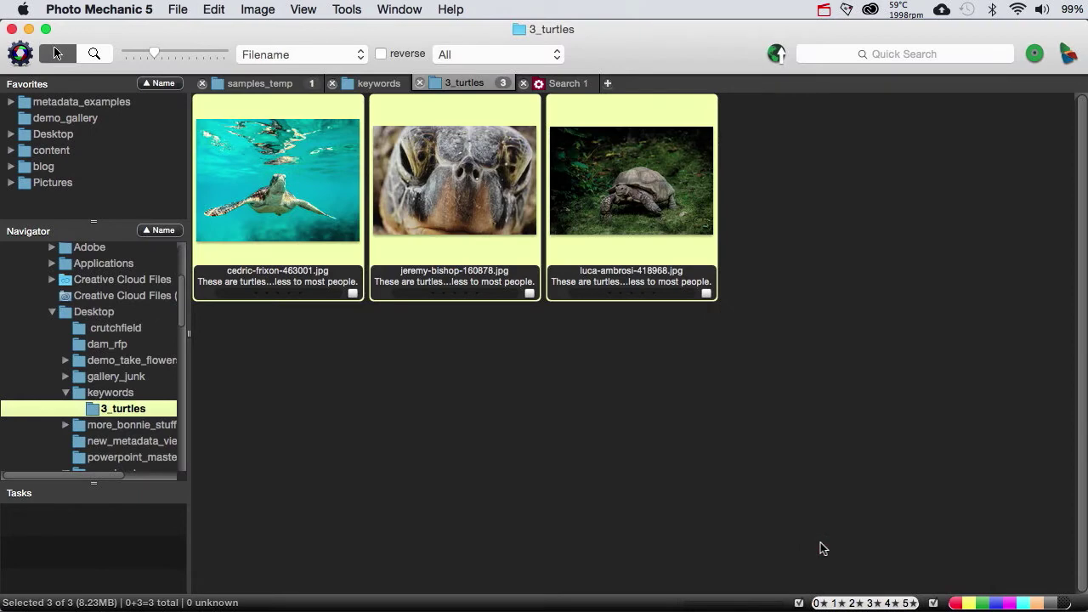
# Deselect the turtle photos, reopen Structured Keywords with Cmd-Option-K, and clear the collection.
pyautogui.click(565, 373)
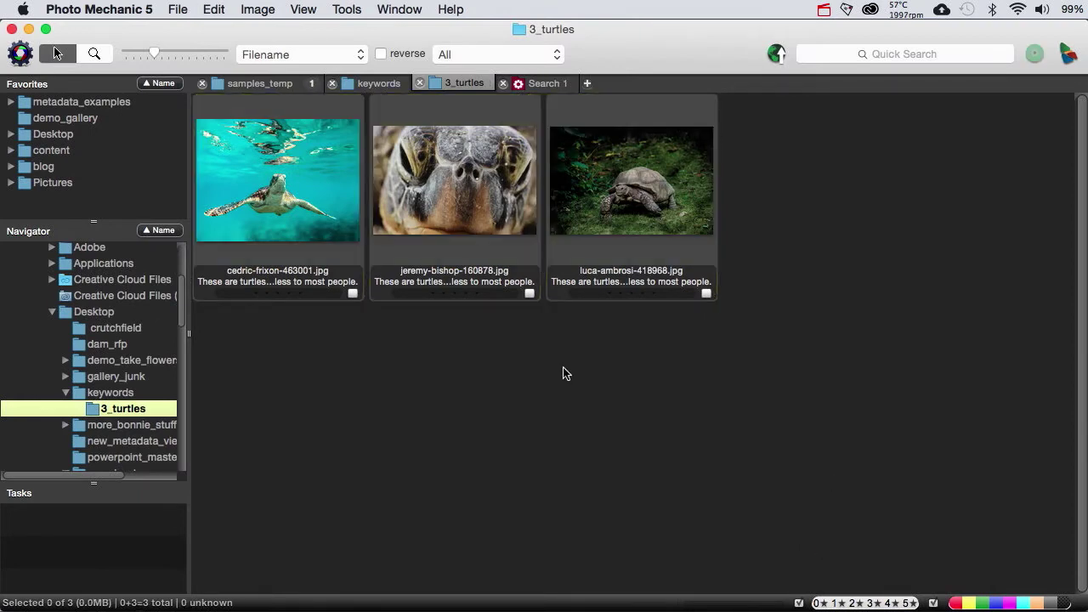
pyautogui.press('super+alt+k')
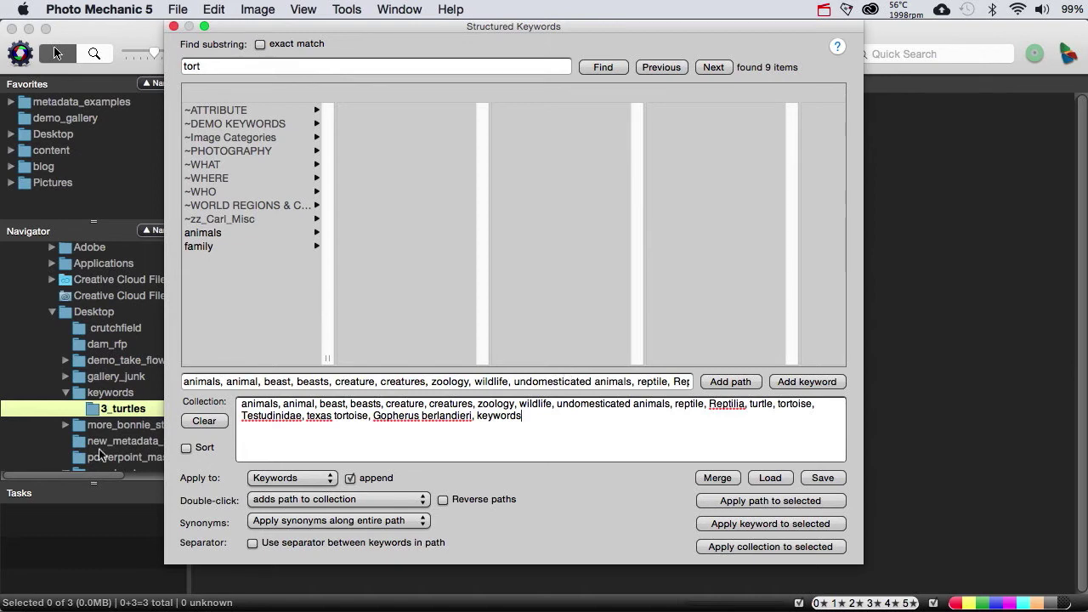
pyautogui.click(197, 424)
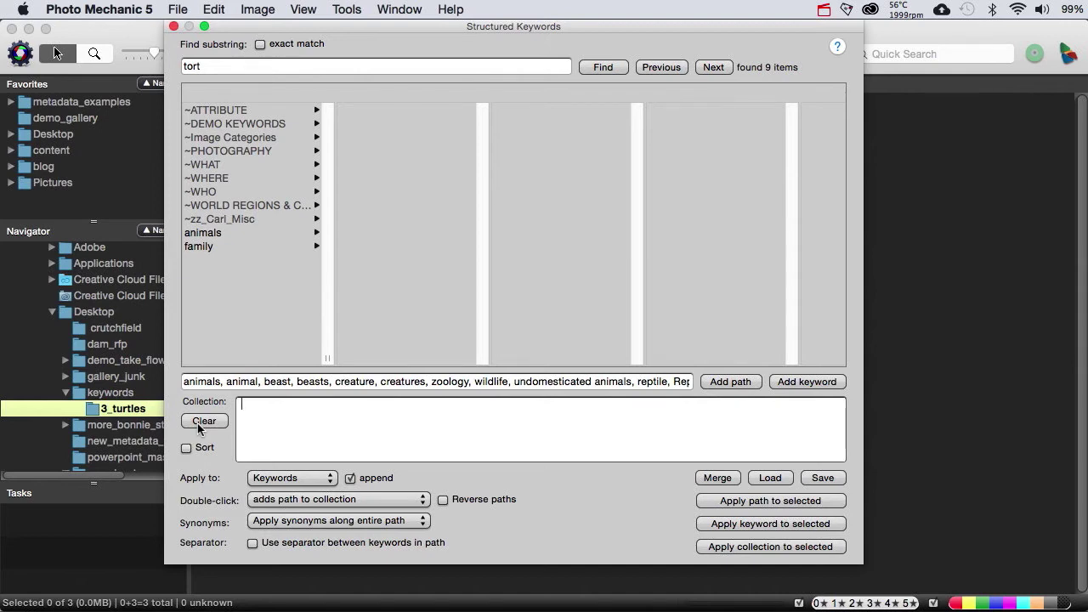
# Save the keyword set as ExportKeywords_UTF8.txt on the Desktop.
pyautogui.click(821, 478)
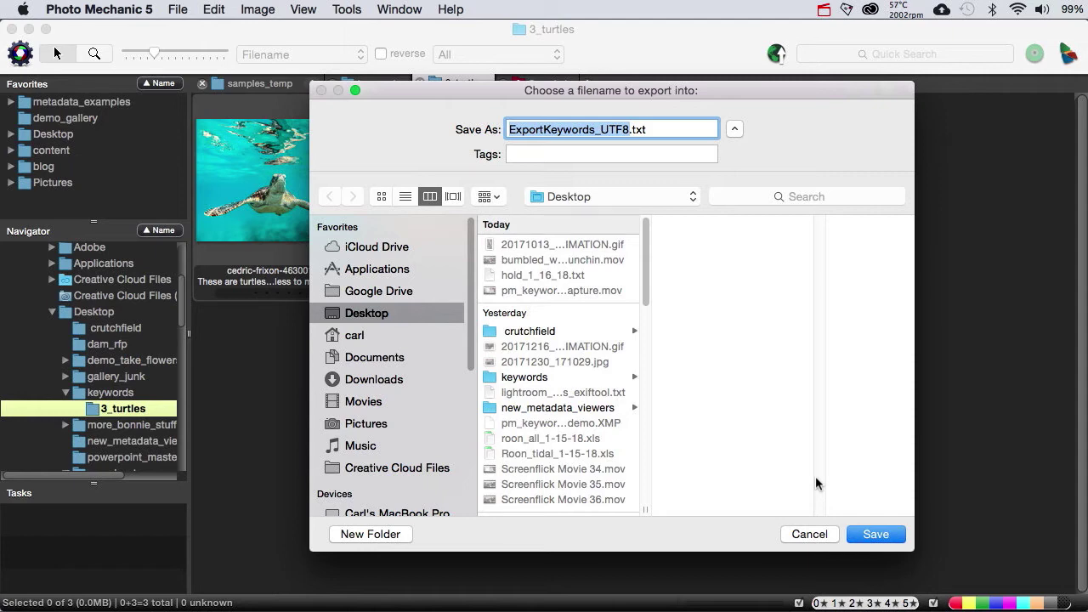
pyautogui.click(887, 534)
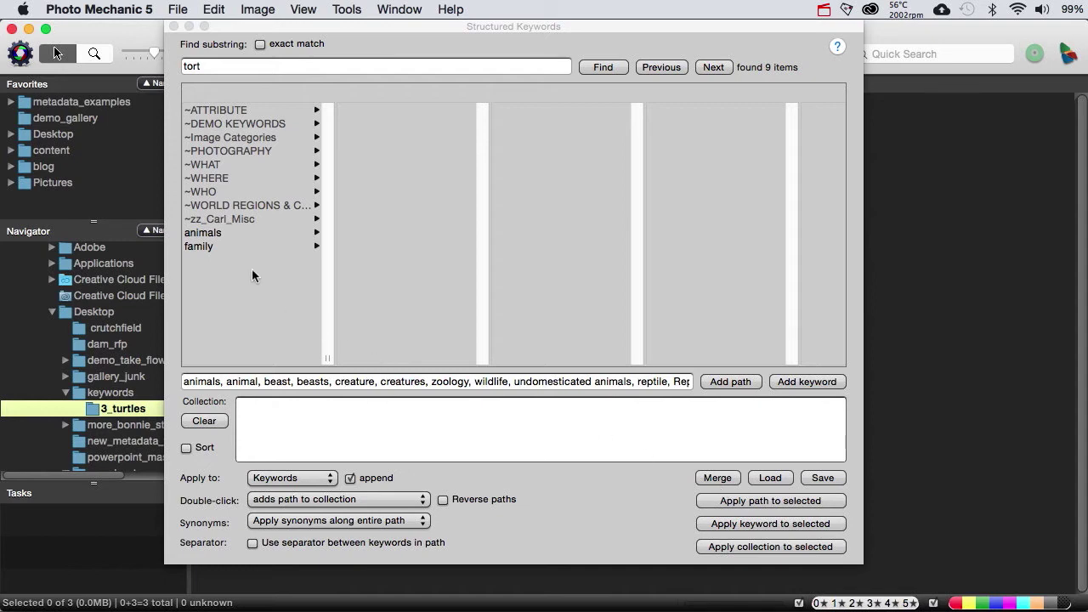
# Expand ~zz_Carl_Misc, then switch to TextWrangler showing family_test_keywords3.txt.
pyautogui.click(217, 221)
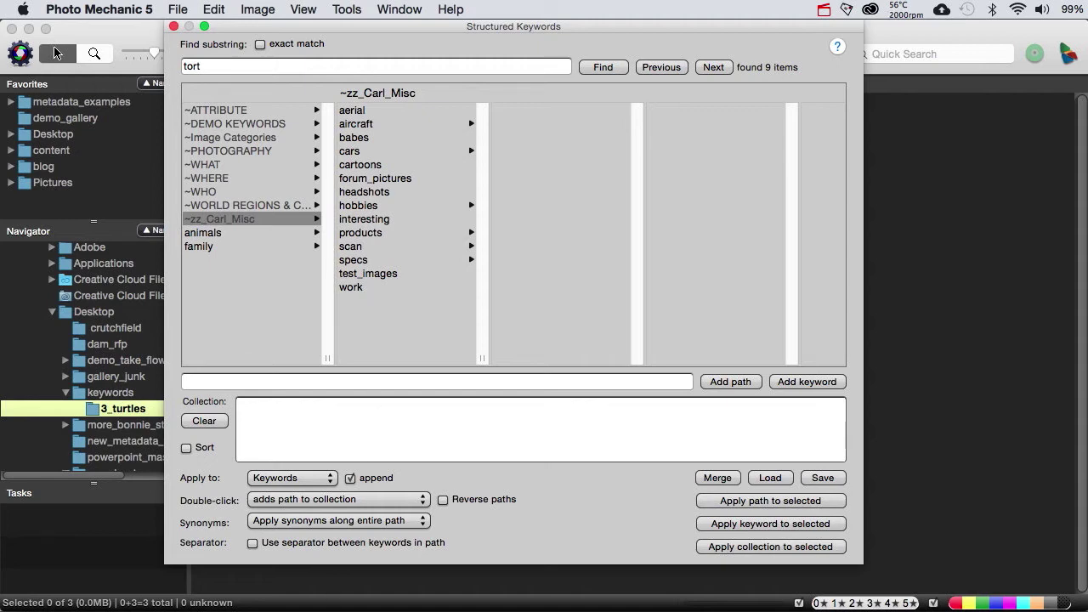
pyautogui.press('super+Tab')
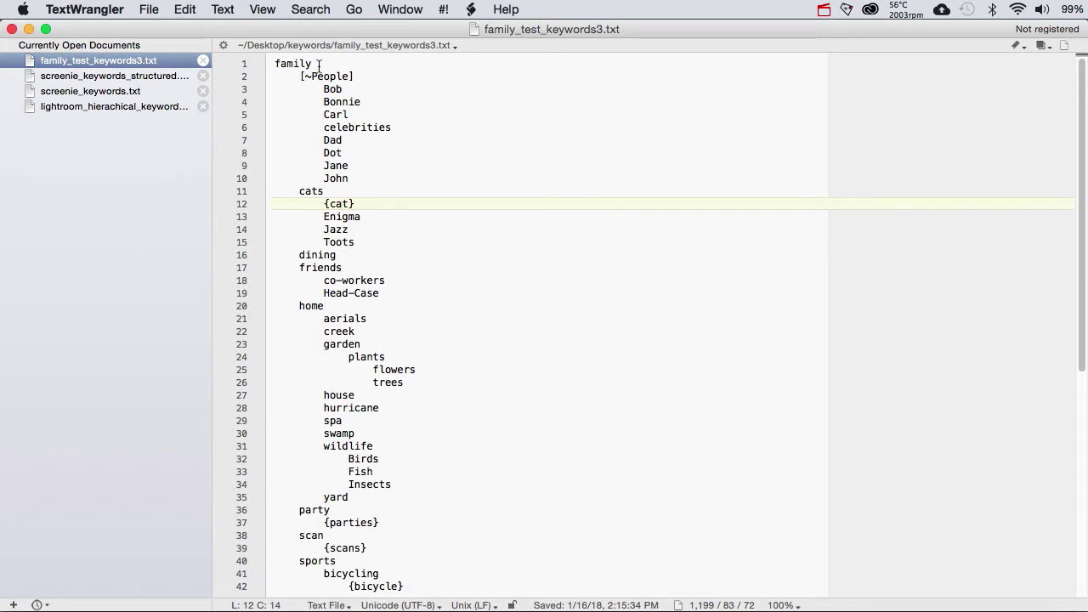
pyautogui.moveTo(320, 65); pyautogui.dragTo(272, 61)
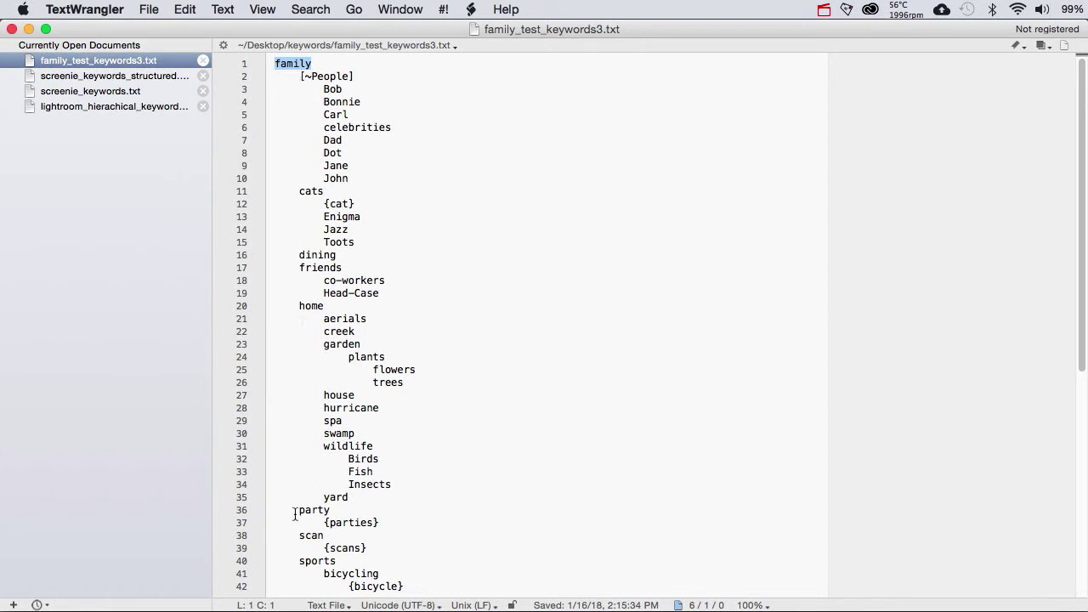
pyautogui.click(301, 76)
pyautogui.moveTo(301, 76); pyautogui.dragTo(358, 78)
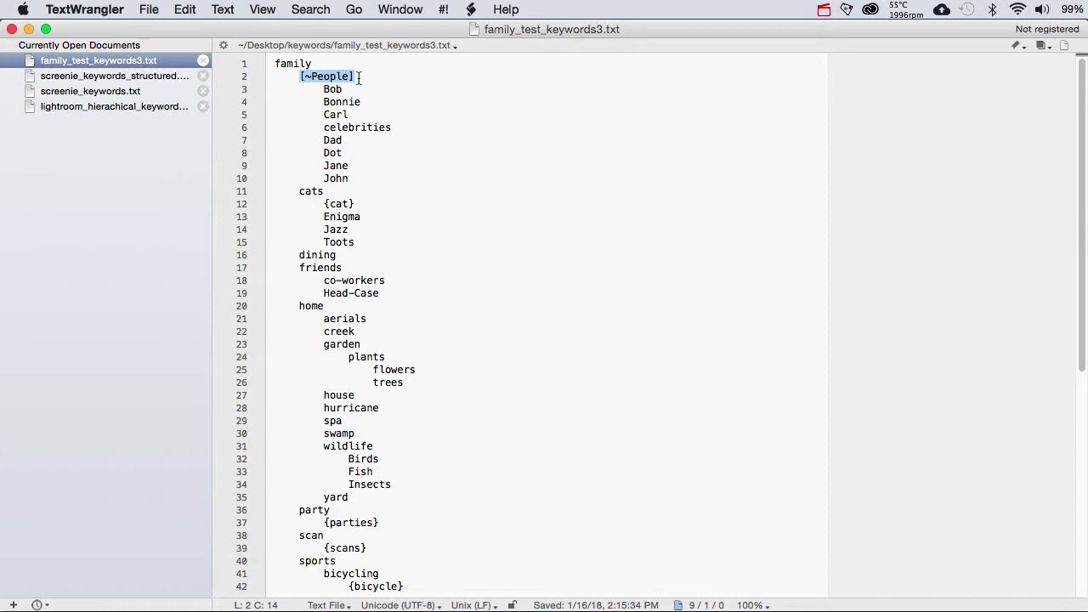
pyautogui.click(311, 73)
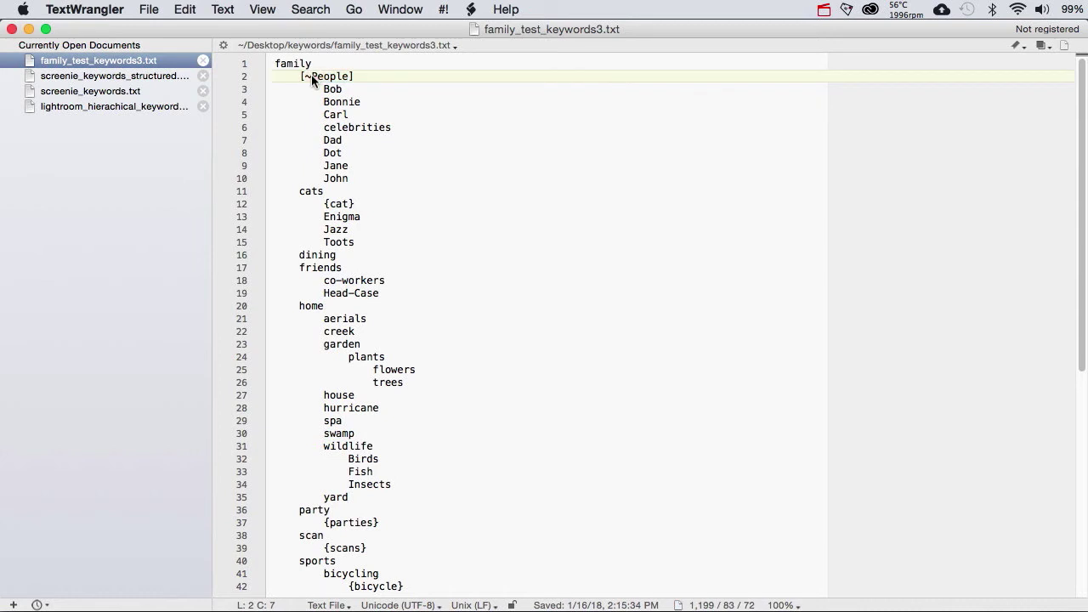
pyautogui.moveTo(311, 74); pyautogui.dragTo(304, 74)
pyautogui.click(365, 74)
pyautogui.moveTo(298, 190); pyautogui.dragTo(349, 230)
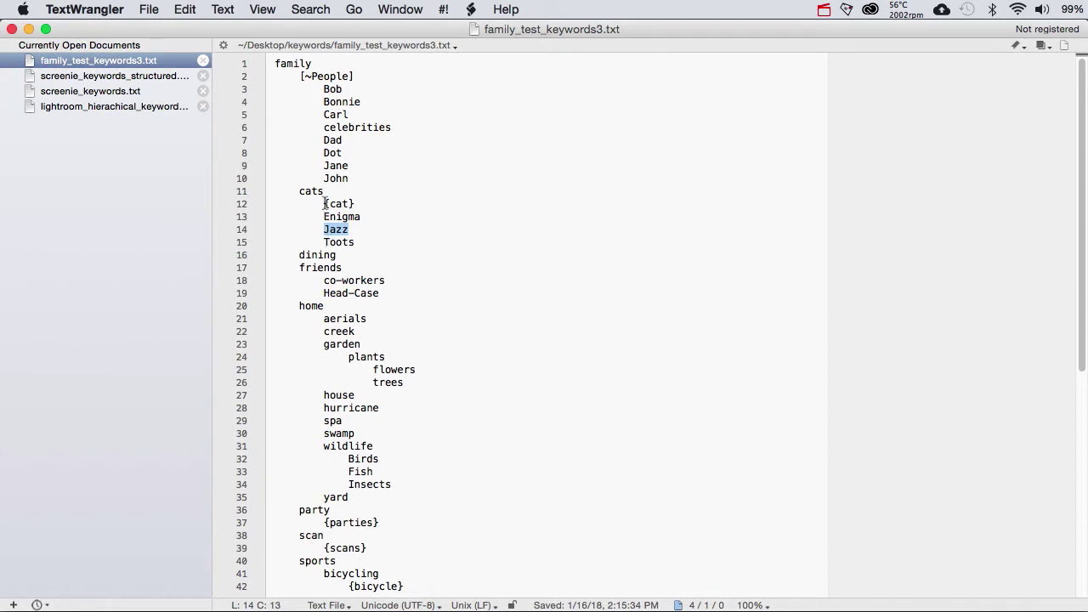
pyautogui.moveTo(324, 203); pyautogui.dragTo(363, 206)
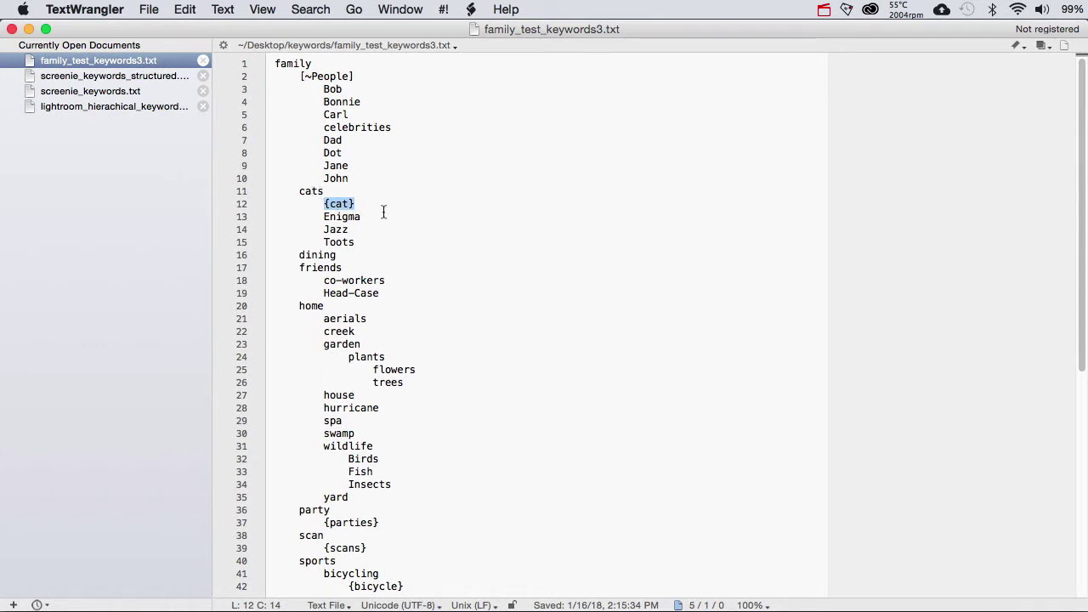
pyautogui.click(432, 218)
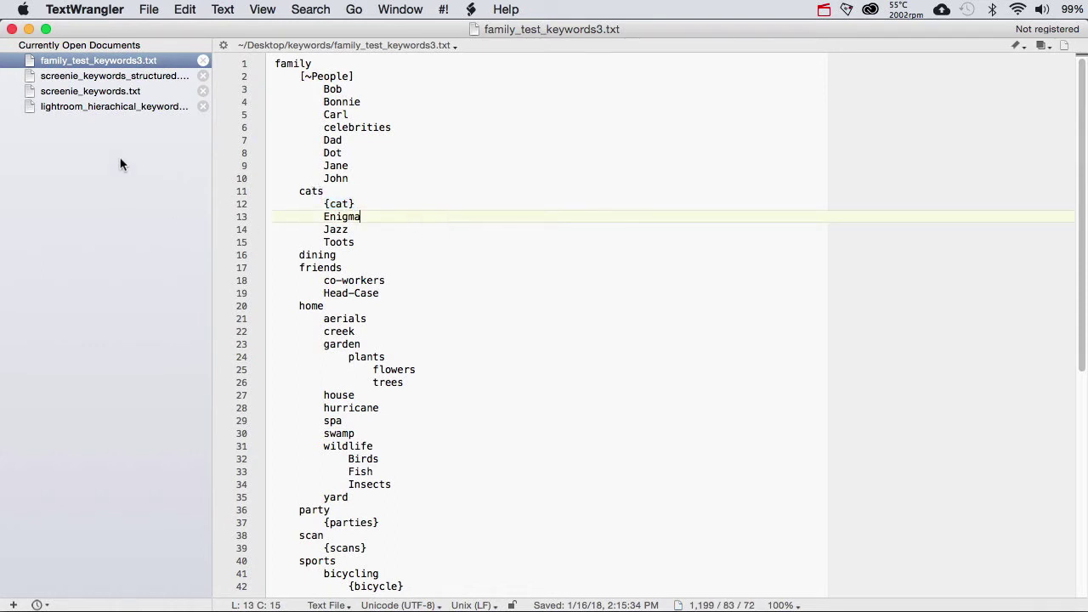
# Inspect the {blog}, screenshot and [~zz_Carl_Misc] lines of screenie_keywords_structured.txt, then start a Merge in Photo Mechanic.
pyautogui.click(109, 76)
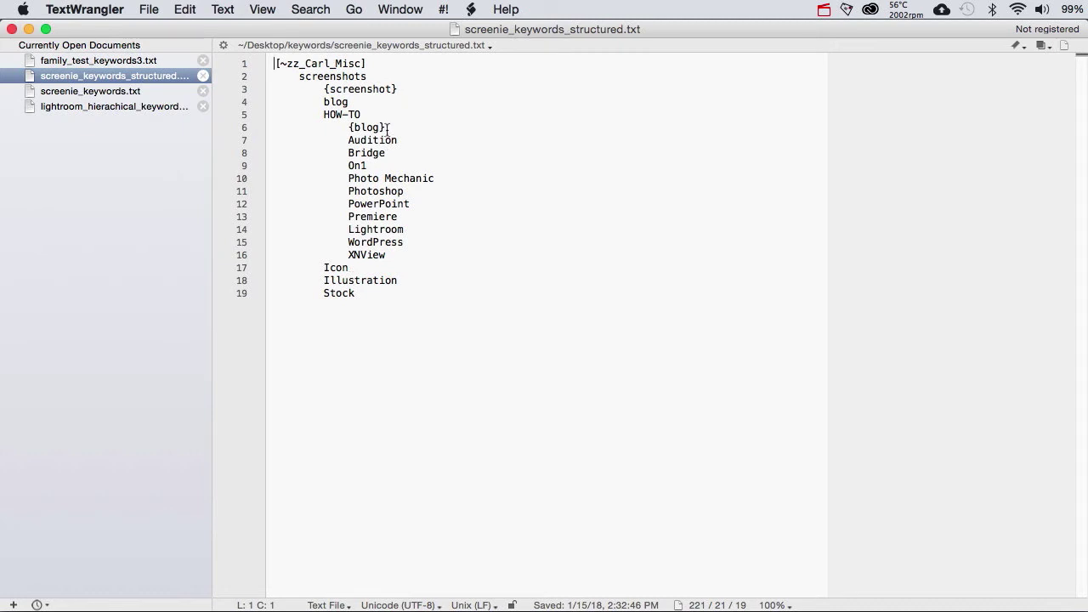
pyautogui.moveTo(387, 128); pyautogui.dragTo(346, 128)
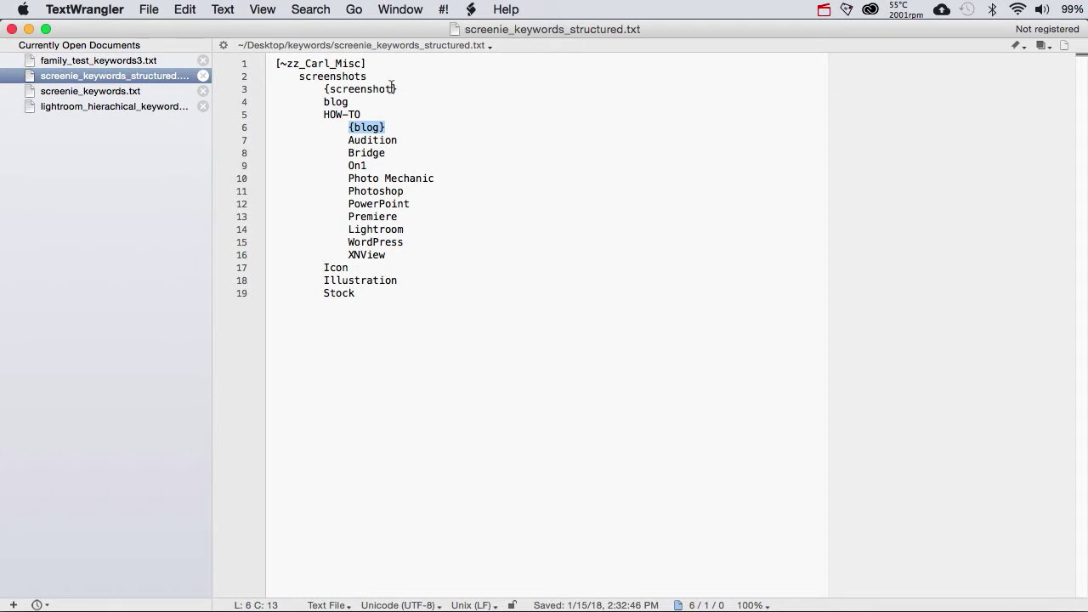
pyautogui.moveTo(393, 88); pyautogui.dragTo(332, 89)
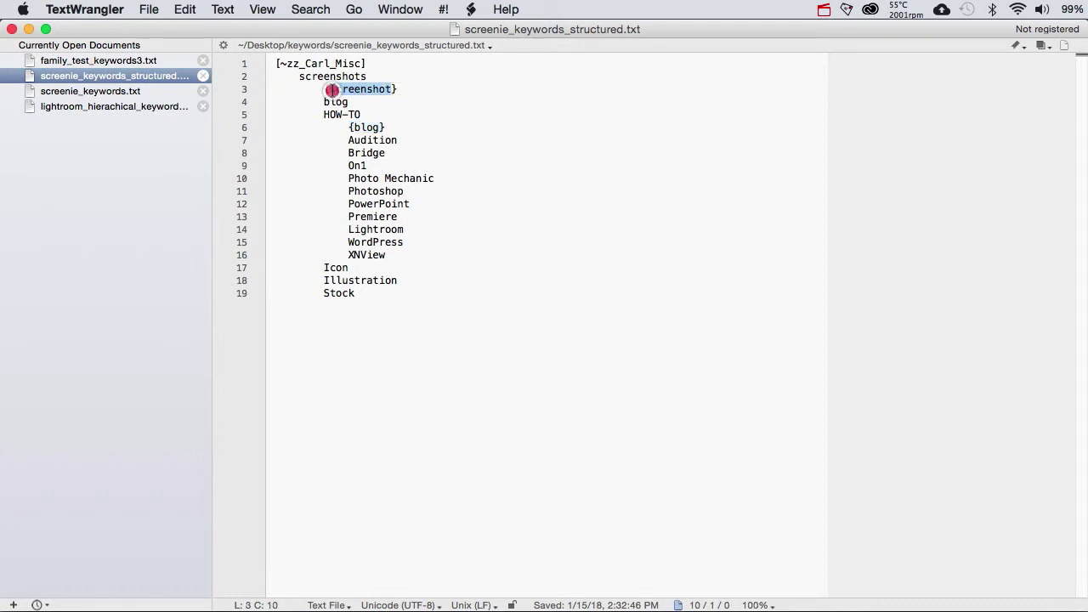
pyautogui.click(437, 103)
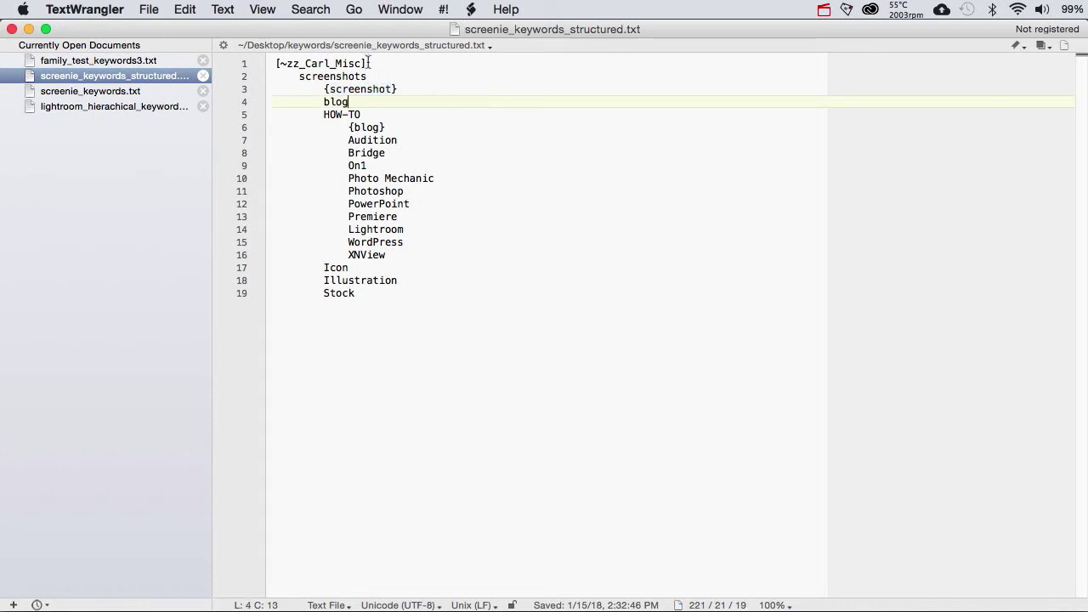
pyautogui.moveTo(368, 63); pyautogui.dragTo(273, 62)
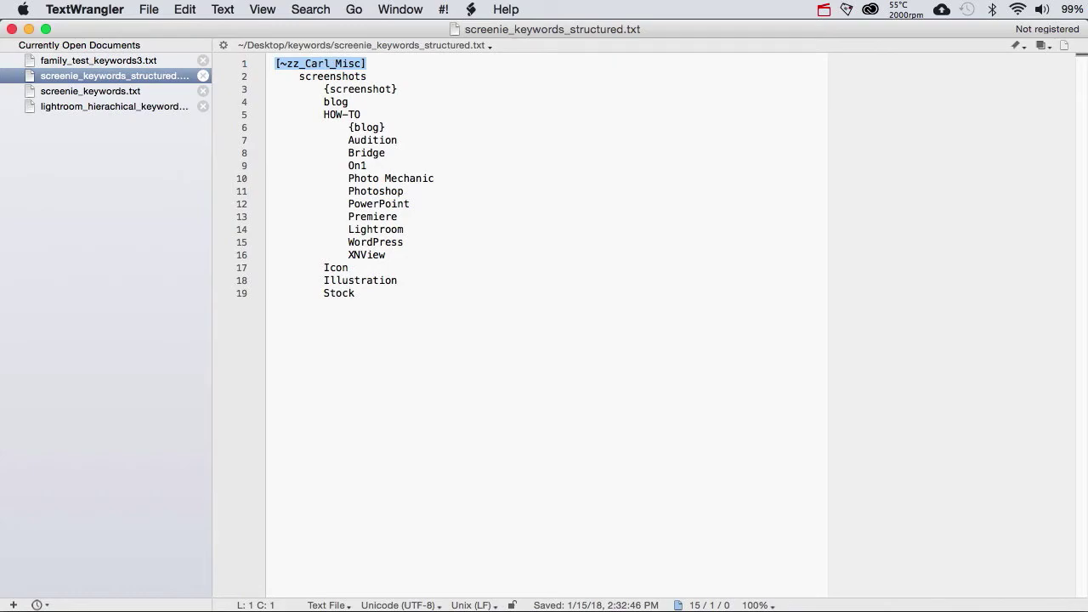
pyautogui.press('super+Tab')
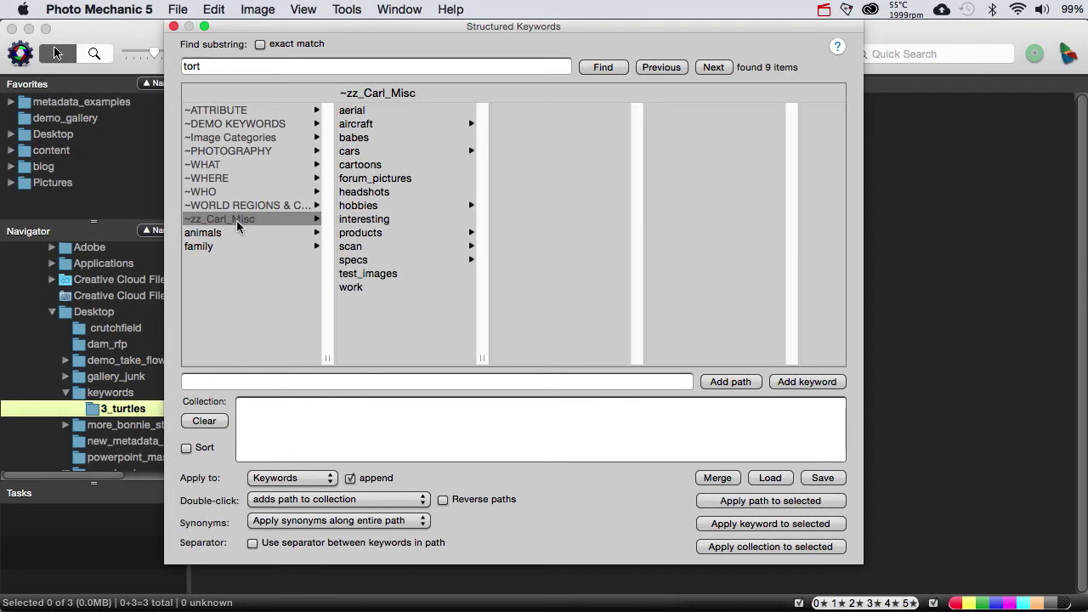
pyautogui.click(725, 483)
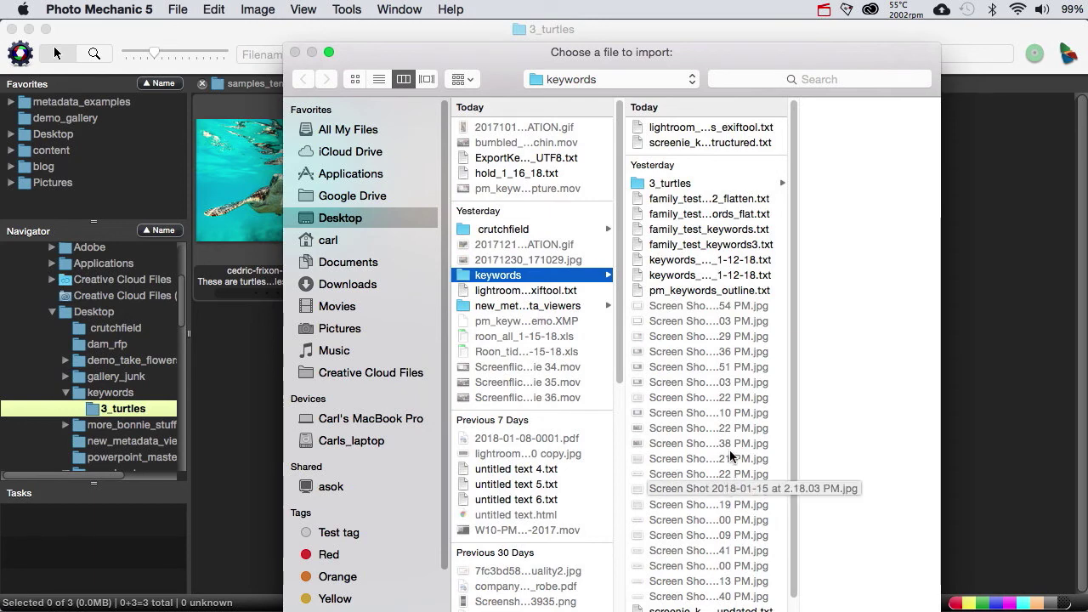
# Choose screenie_keywords_structured.txt in the keywords folder and merge it.
pyautogui.click(708, 142)
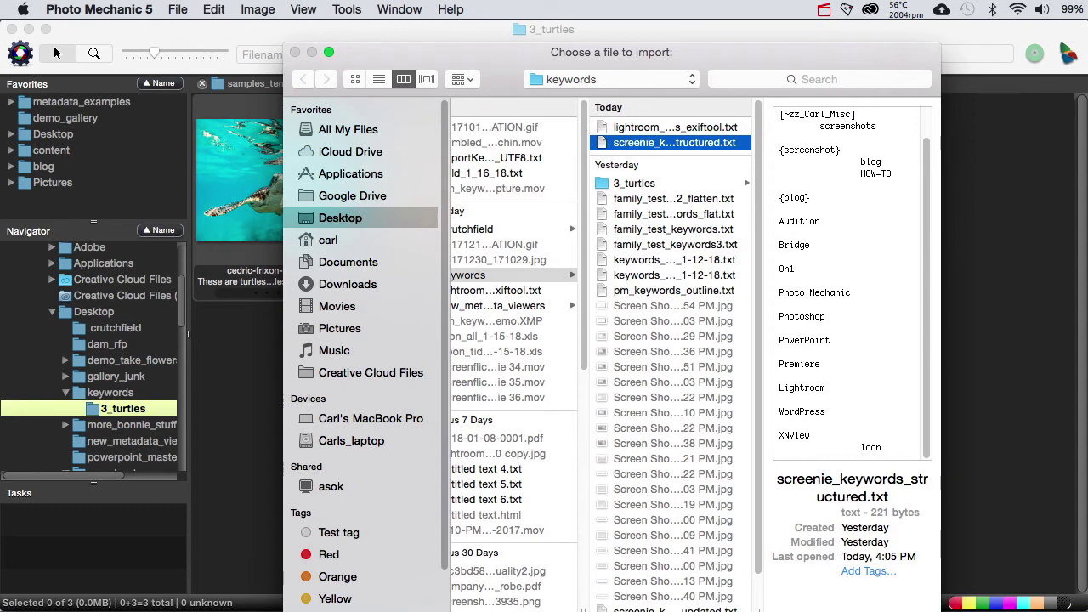
pyautogui.press('Return')
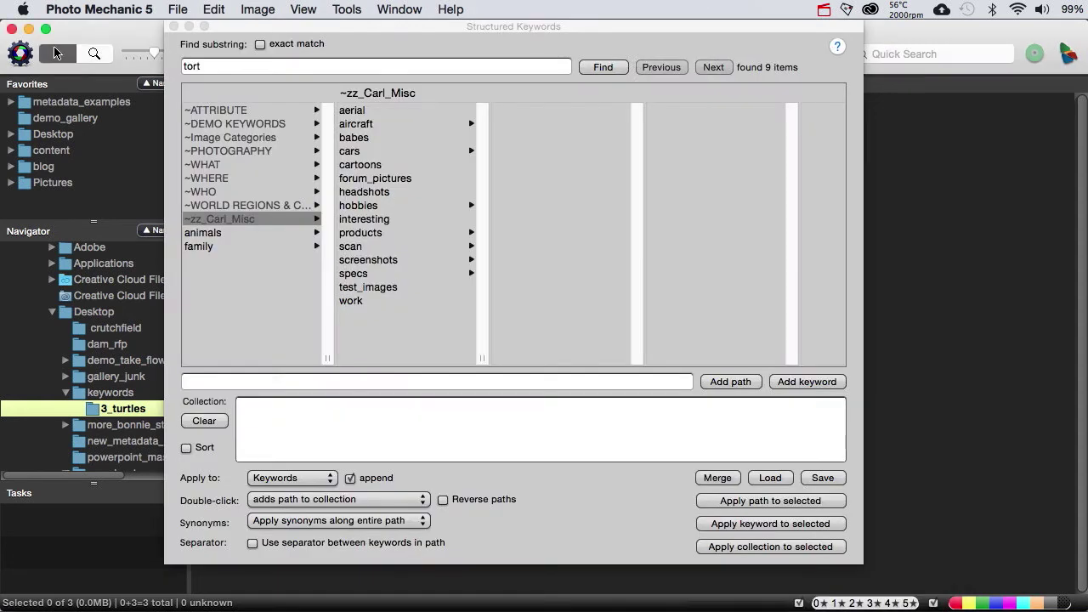
# Browse screenshots > HOW-TO and add the Photoshop keyword path to the collection.
pyautogui.click(373, 260)
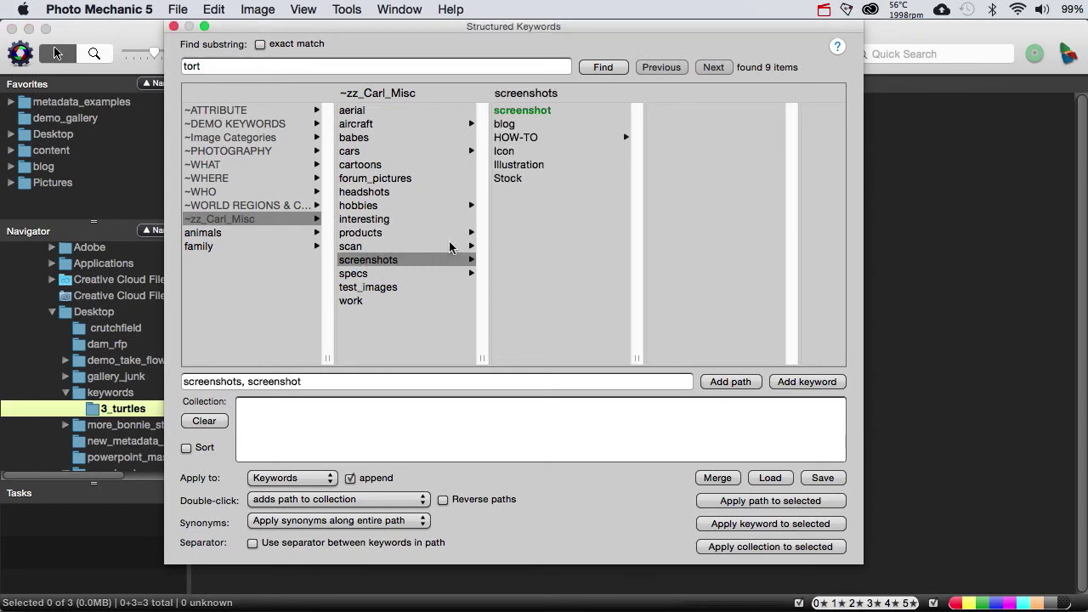
pyautogui.click(509, 138)
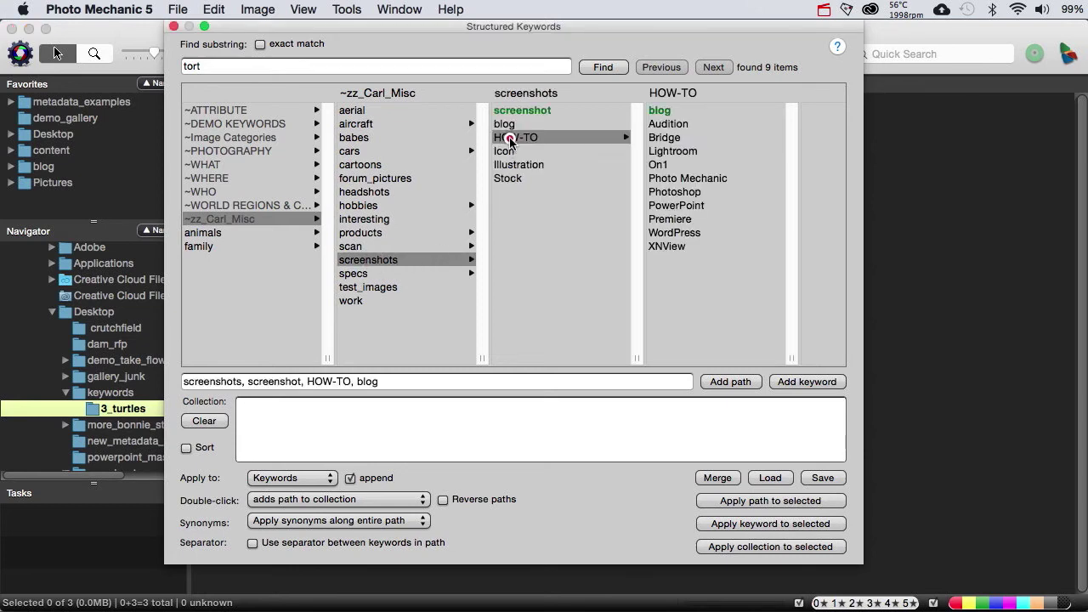
pyautogui.doubleClick(656, 192)
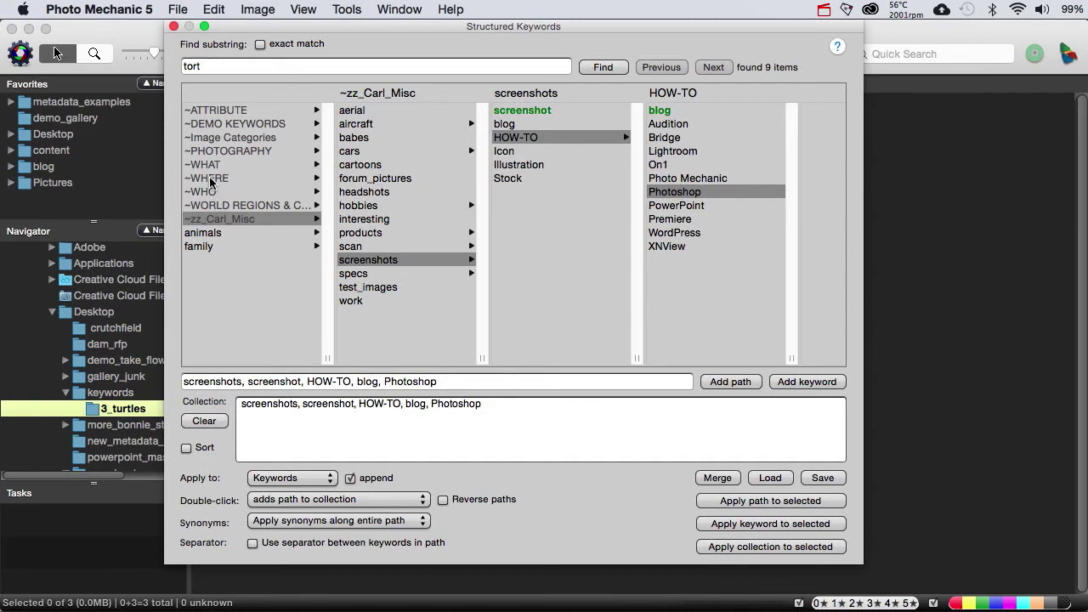
# Browse ~WORLD REGIONS > Mediterranean, then animals > pets > reptile to list tortoise and turtle.
pyautogui.click(214, 206)
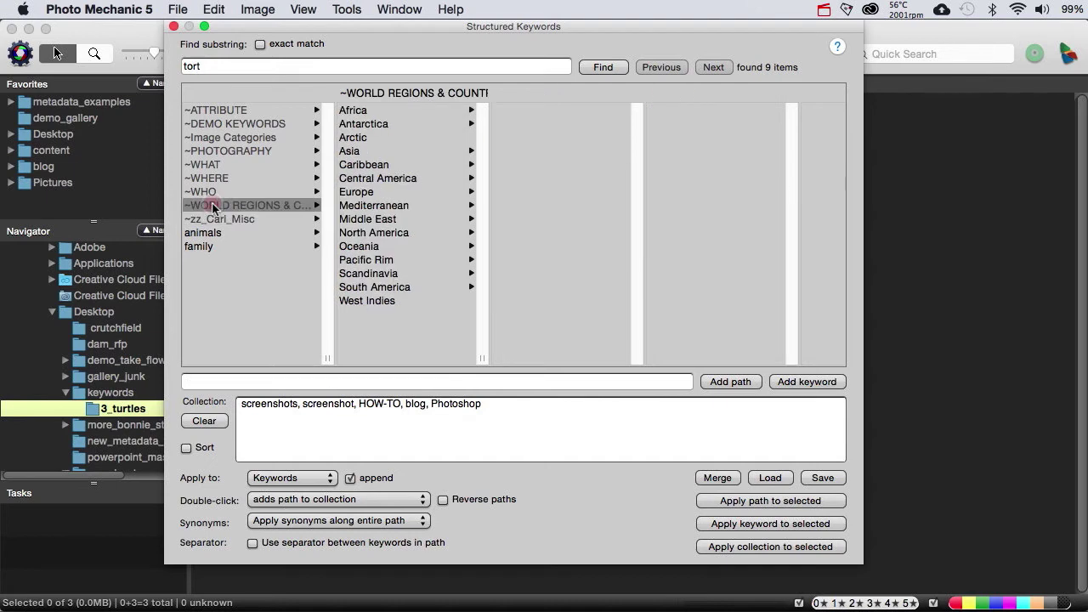
pyautogui.click(366, 206)
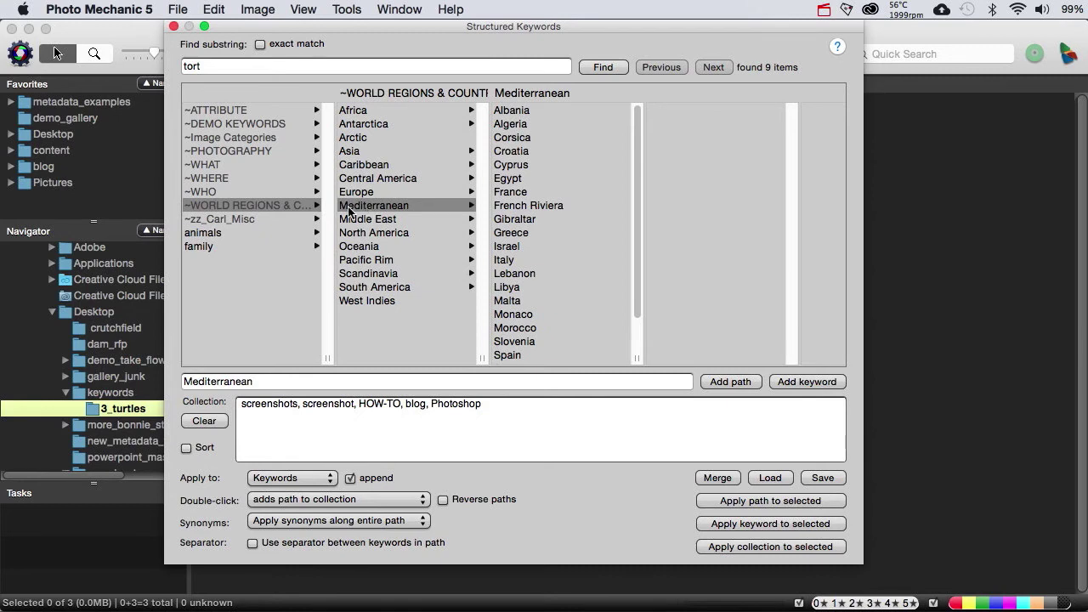
pyautogui.click(216, 232)
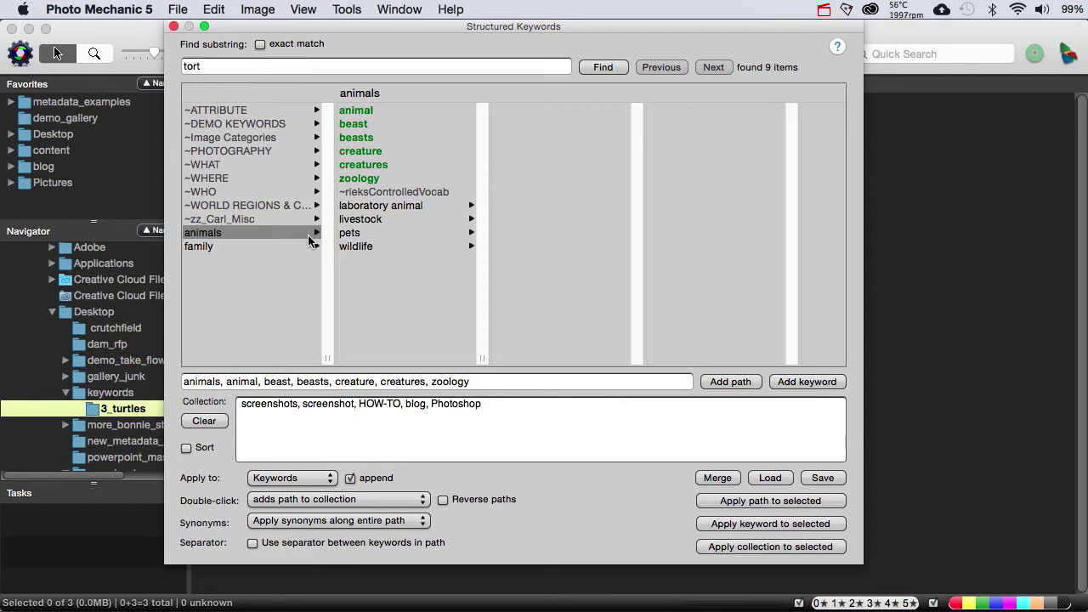
pyautogui.click(361, 233)
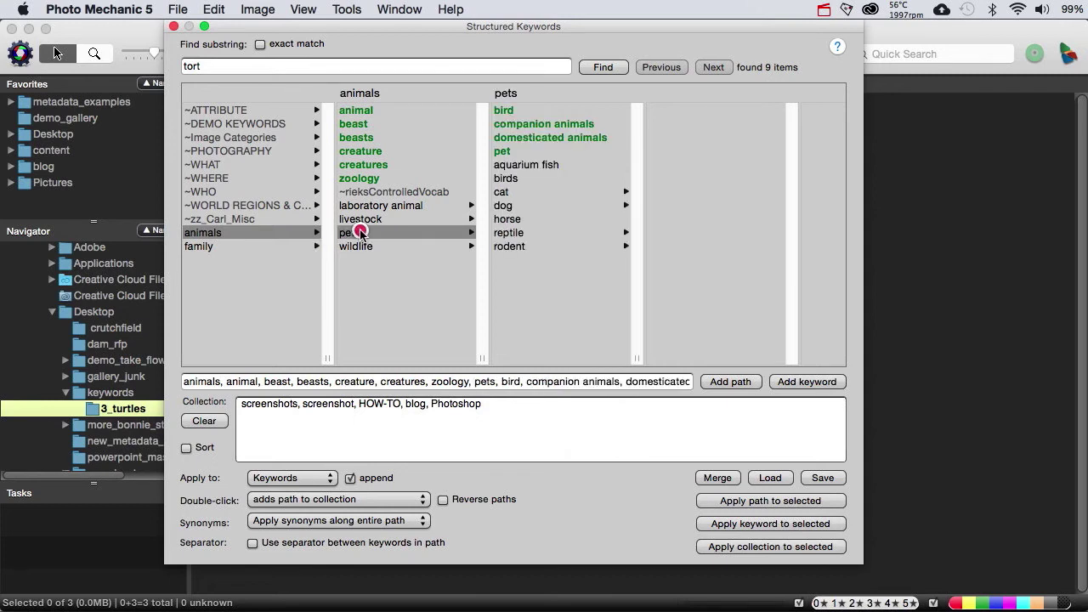
pyautogui.click(501, 233)
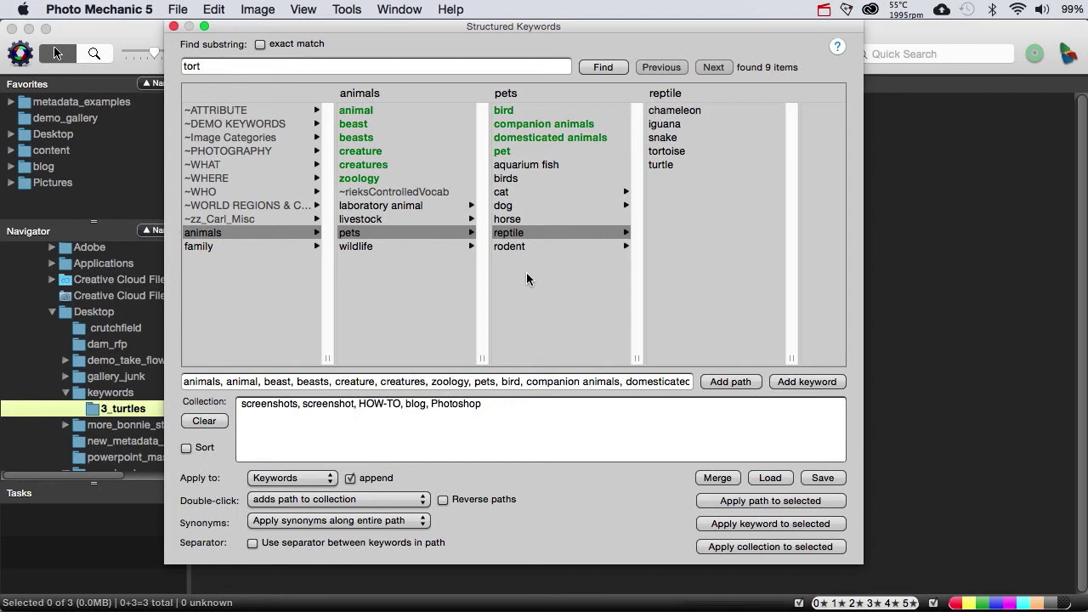
# Cancel a started keyword export, then expand the family branch to list its children.
pyautogui.click(821, 477)
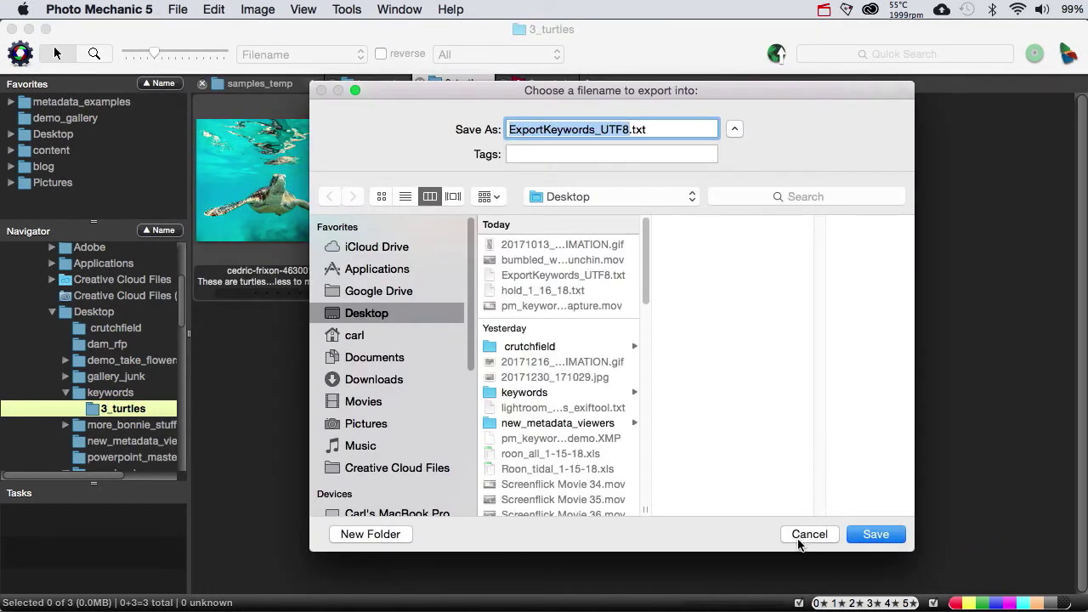
pyautogui.click(803, 534)
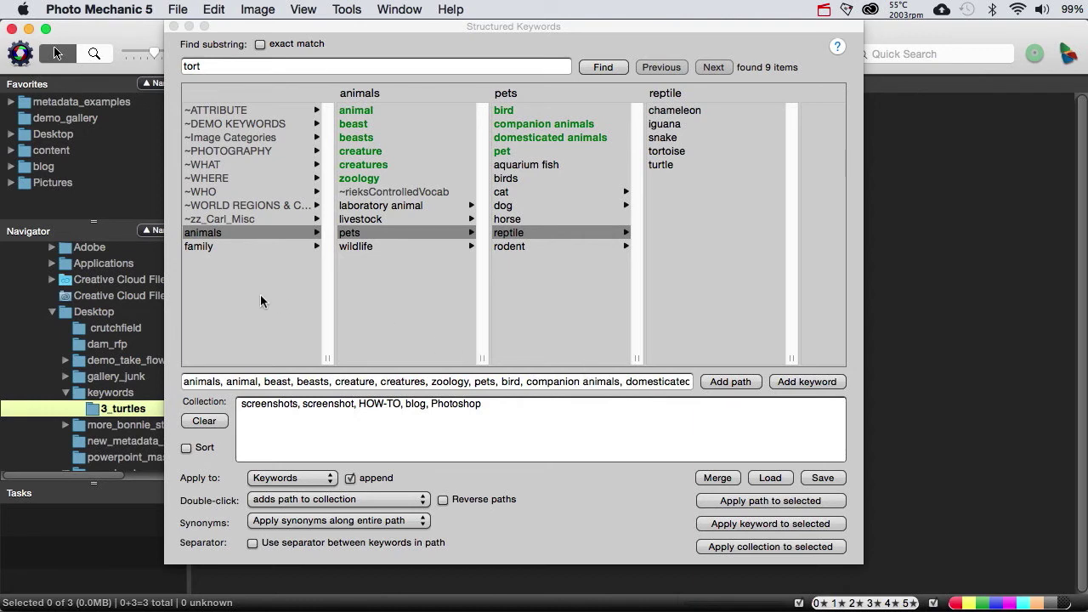
pyautogui.click(201, 246)
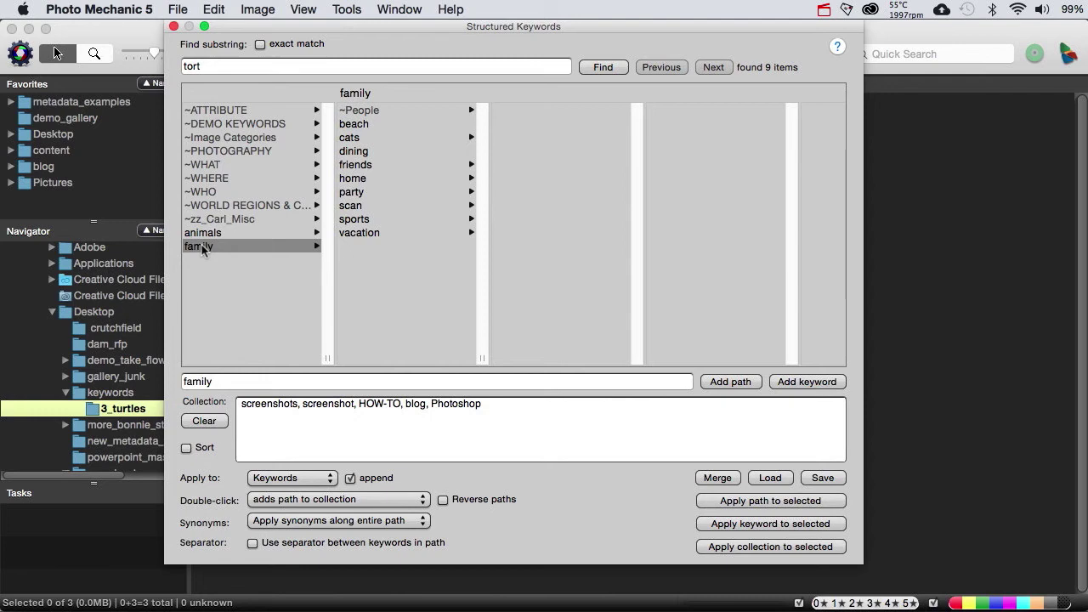
# Select the cats keyword in the family column and bring up its context menu.
pyautogui.click(349, 137)
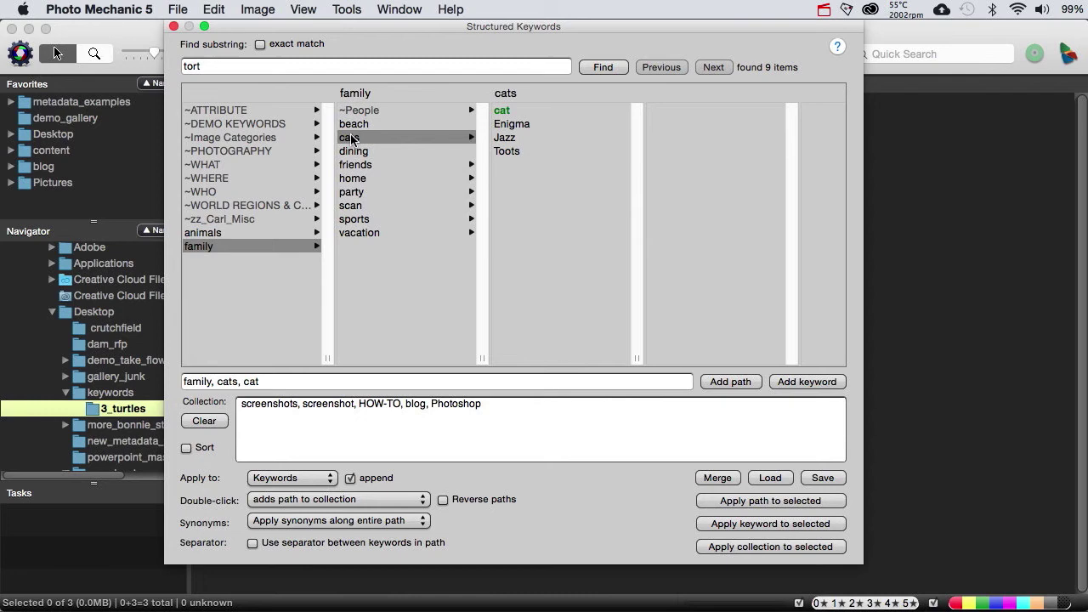
pyautogui.rightClick(350, 139)
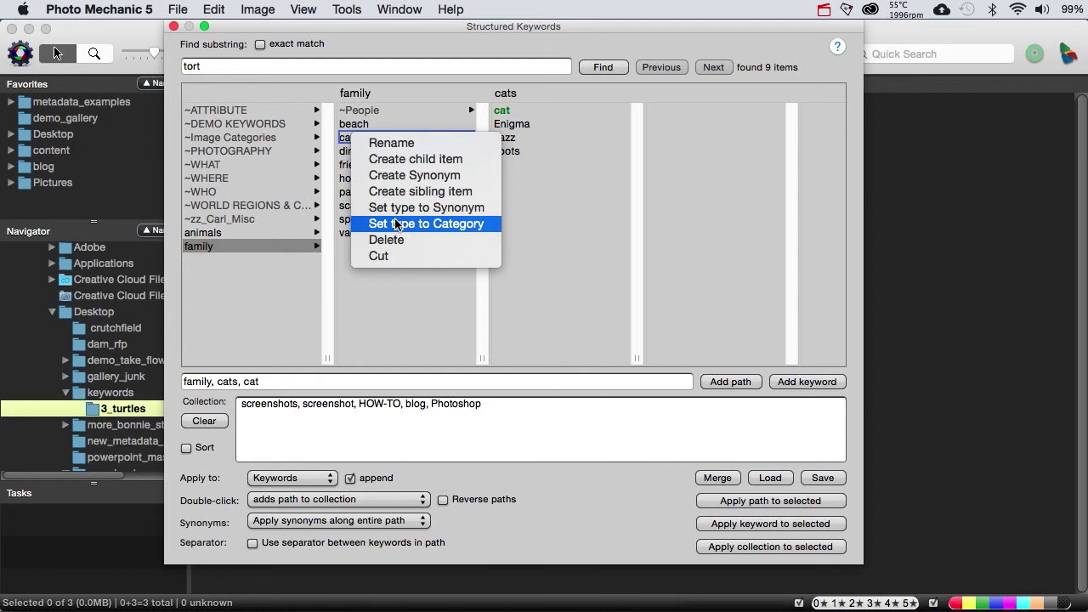
# Create a child keyword named 'Donut' under family's cats.
pyautogui.click(397, 161)
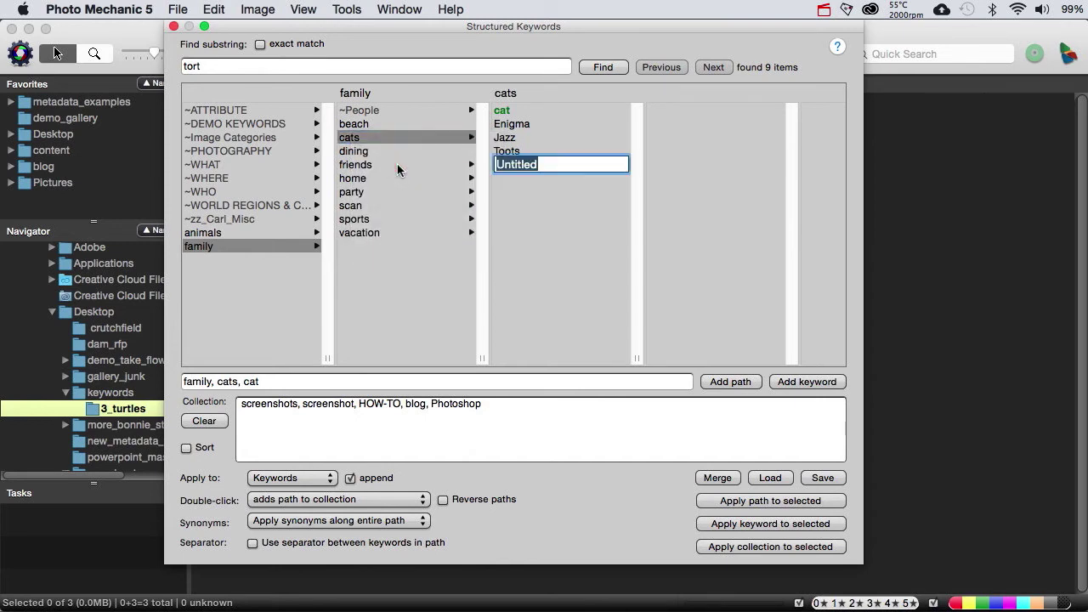
pyautogui.write('D')
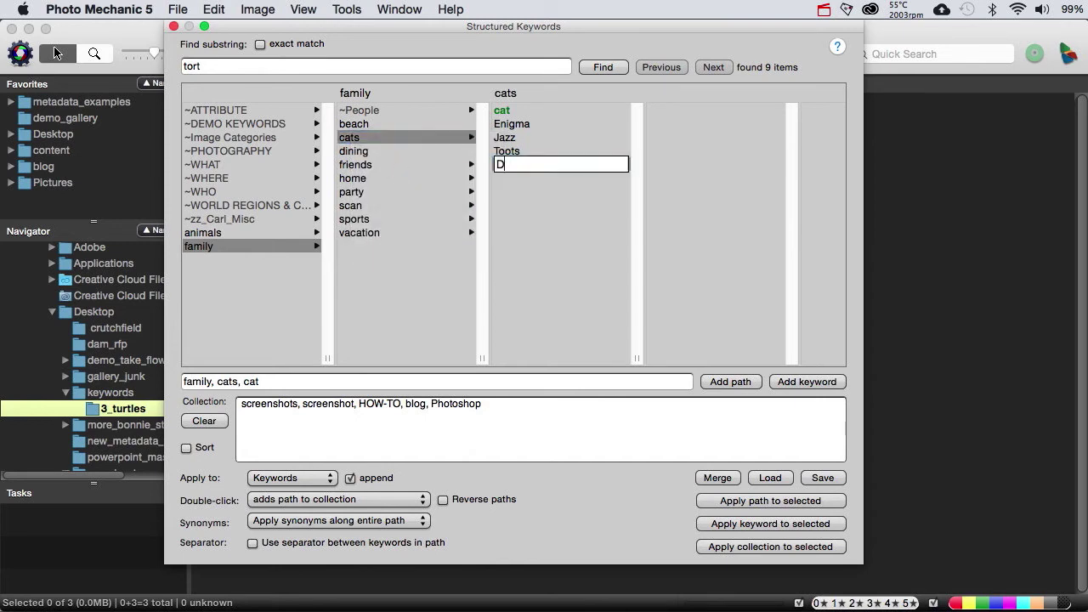
pyautogui.write('onut')
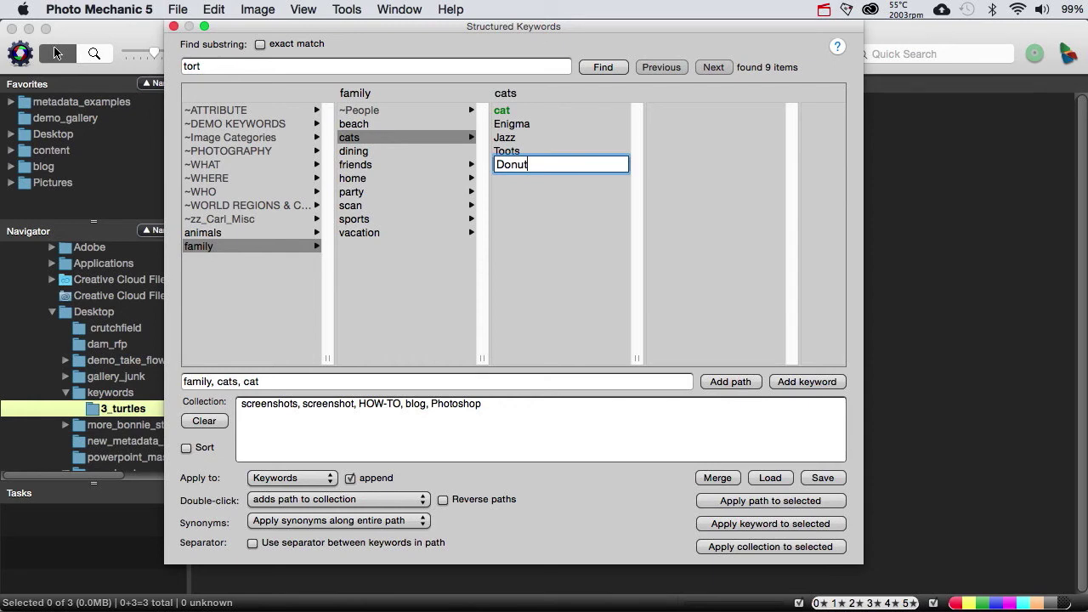
pyautogui.press('Return')
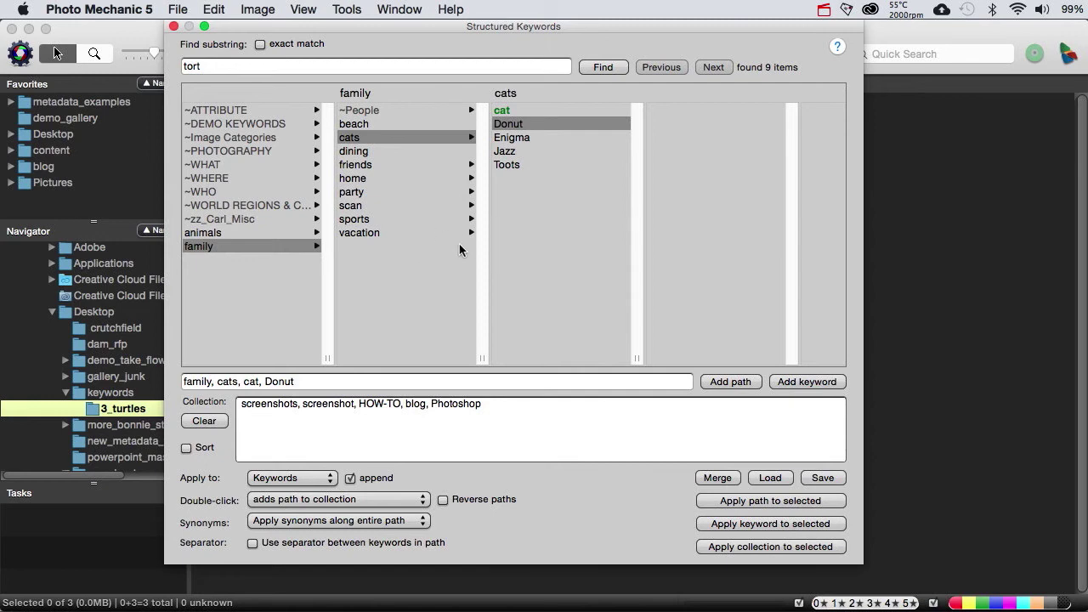
# Add a trial 'dogs' keyword under family and mark it as a Synonym.
pyautogui.rightClick(407, 269)
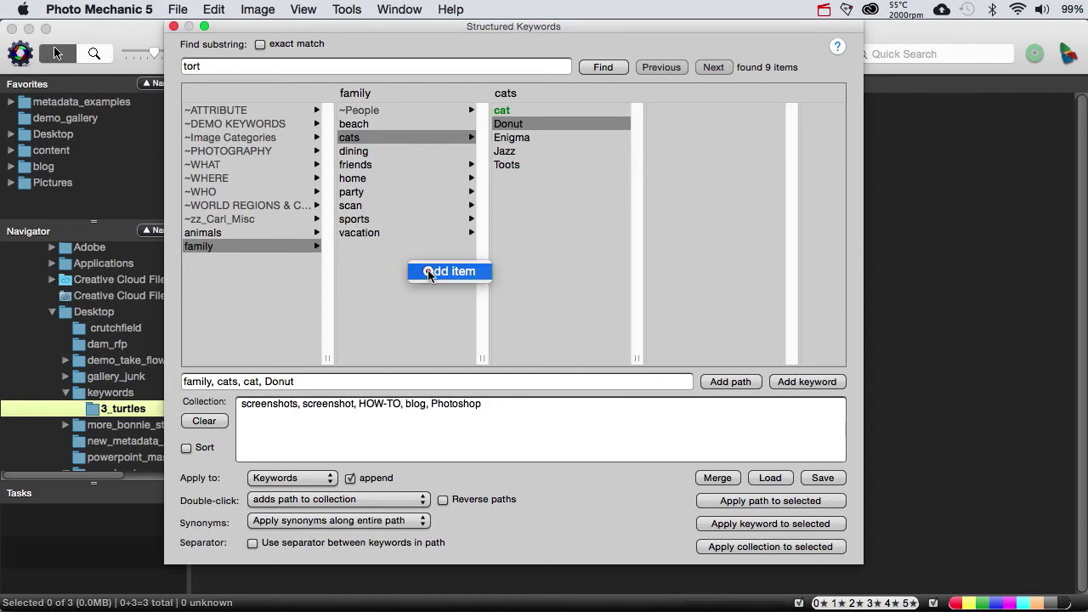
pyautogui.click(427, 272)
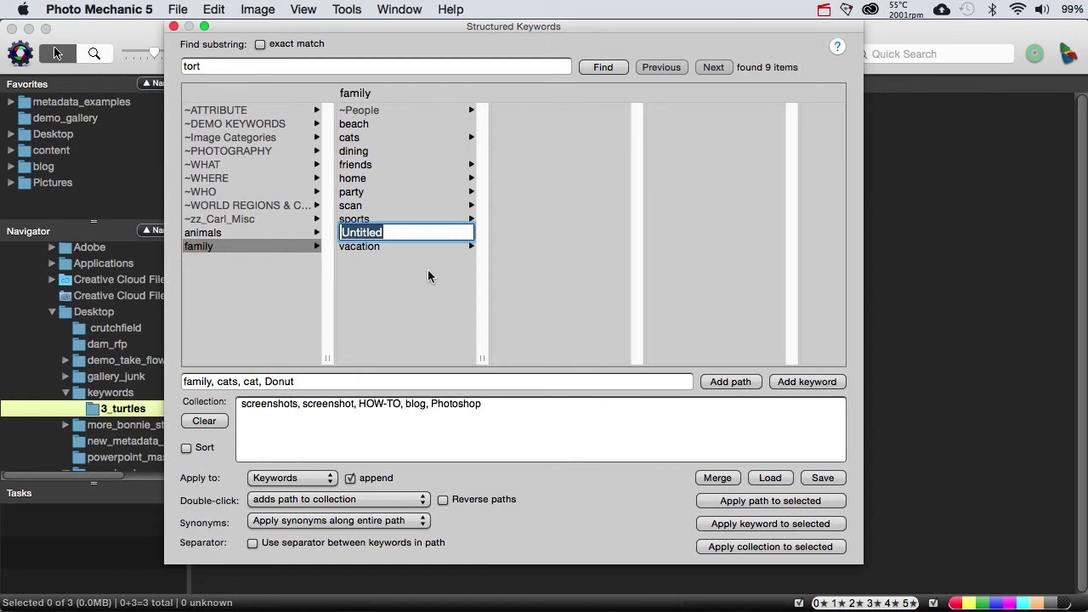
pyautogui.write('dogs')
pyautogui.press('Return')
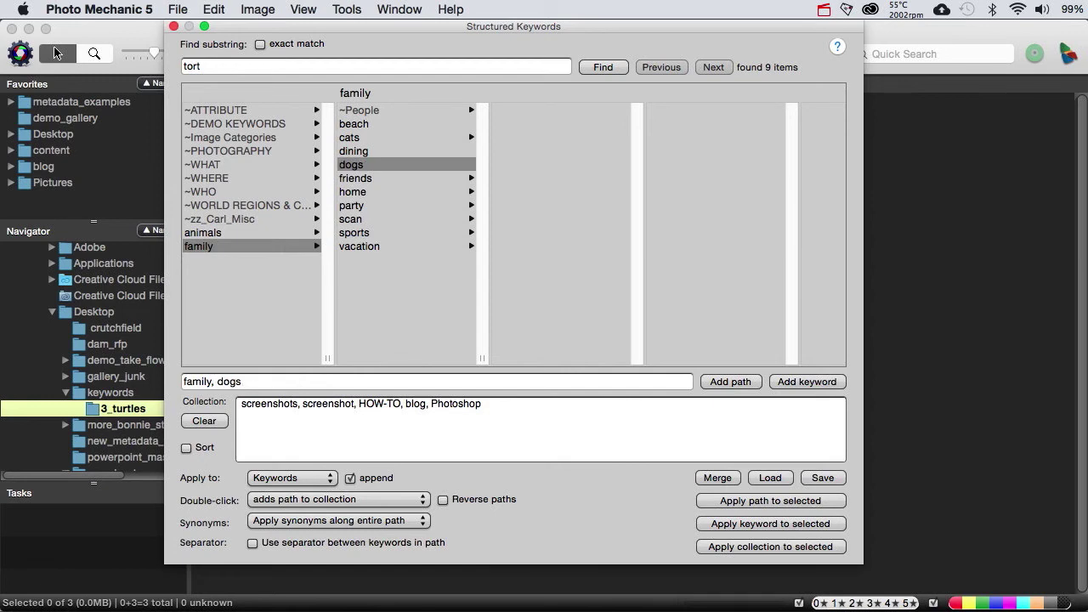
pyautogui.rightClick(371, 164)
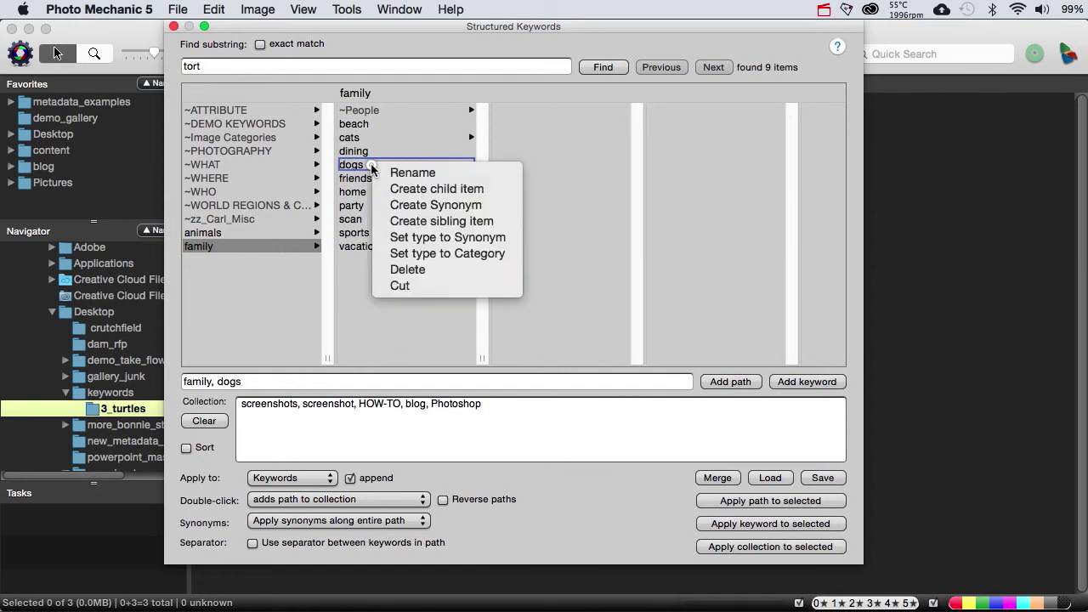
pyautogui.click(398, 238)
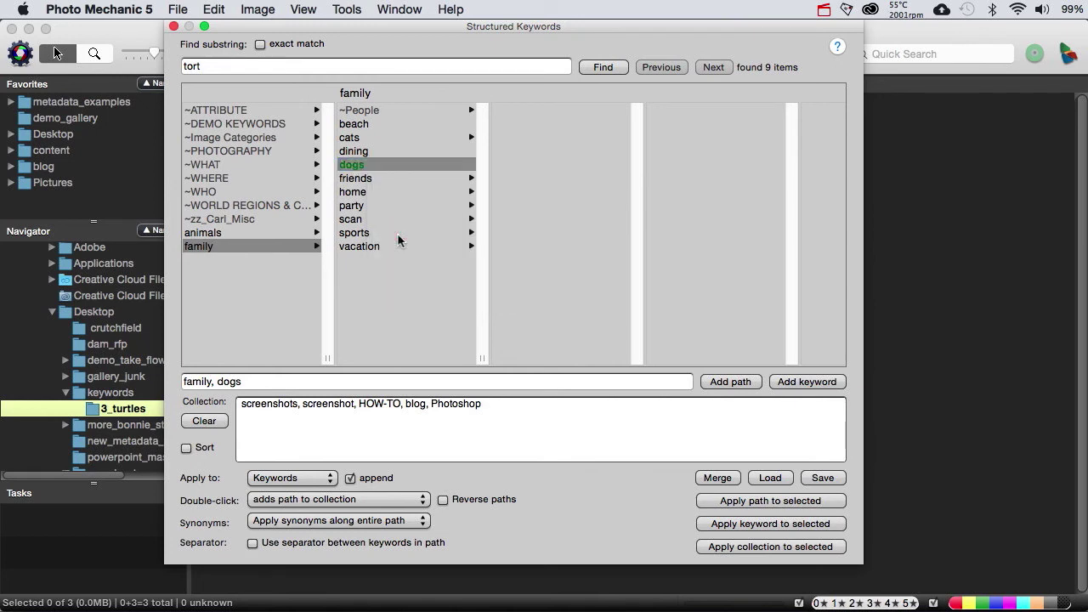
# Delete the dogs keyword and clear the keyword Collection.
pyautogui.rightClick(363, 166)
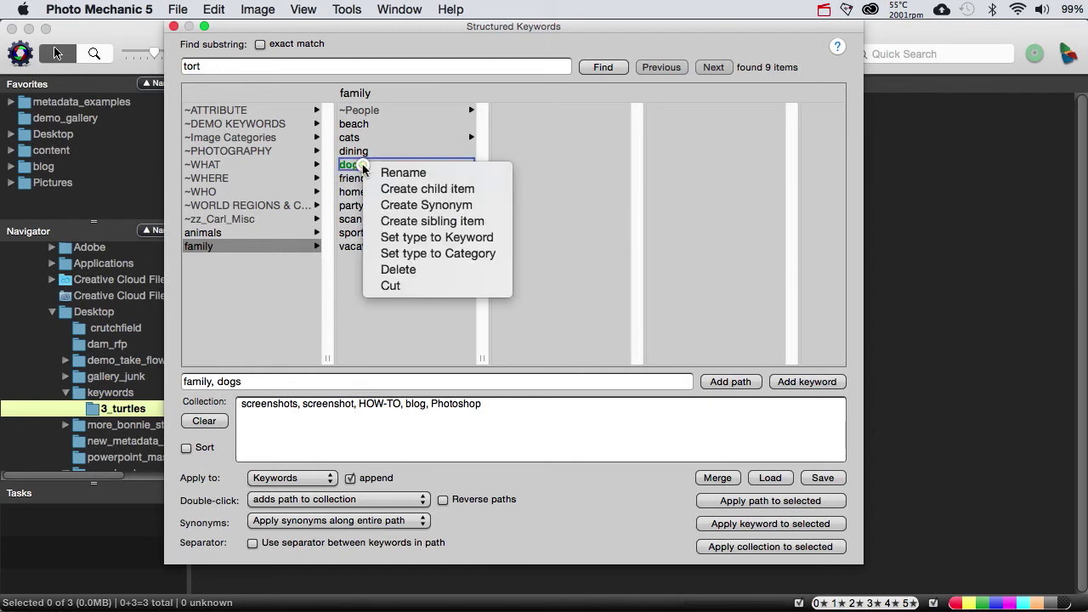
pyautogui.click(387, 270)
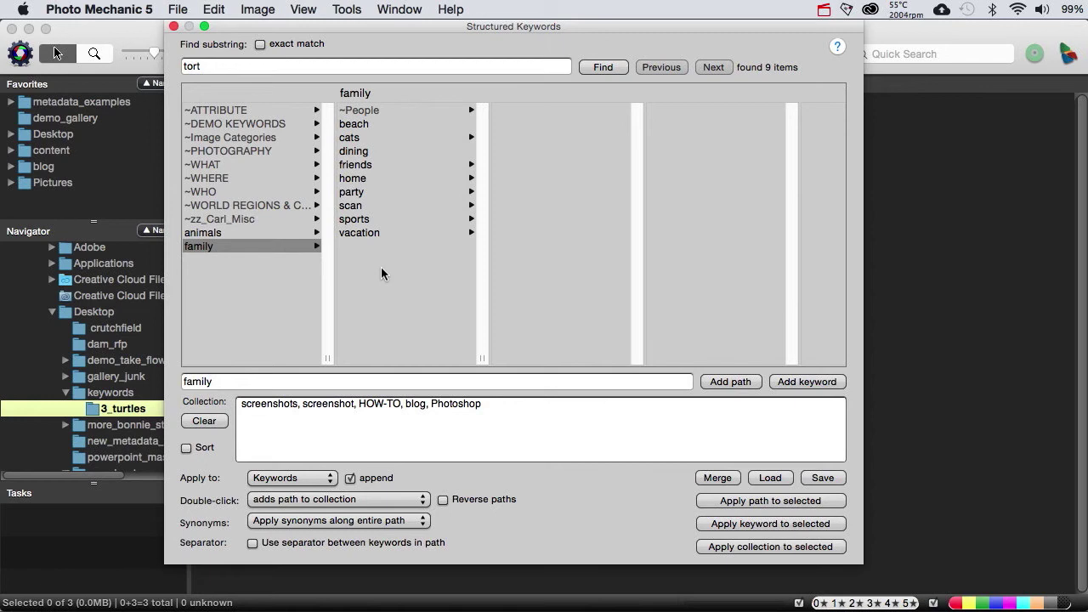
pyautogui.click(219, 422)
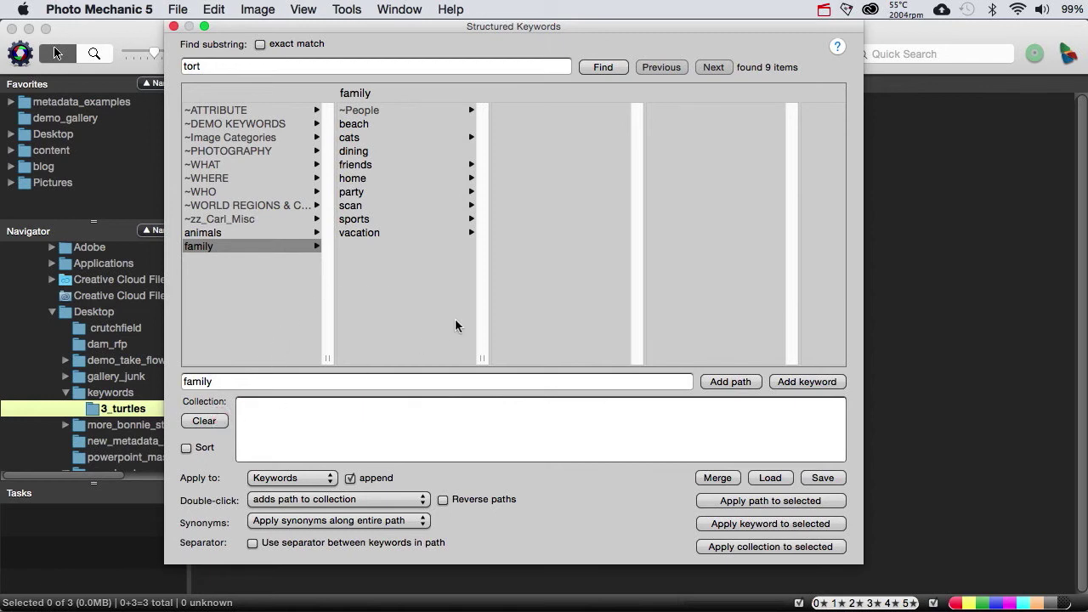
# Close Structured Keywords, cancel the sea turtle photo's IPTC Info, and open the Stationery Pad (Cmd+I).
pyautogui.click(814, 547)
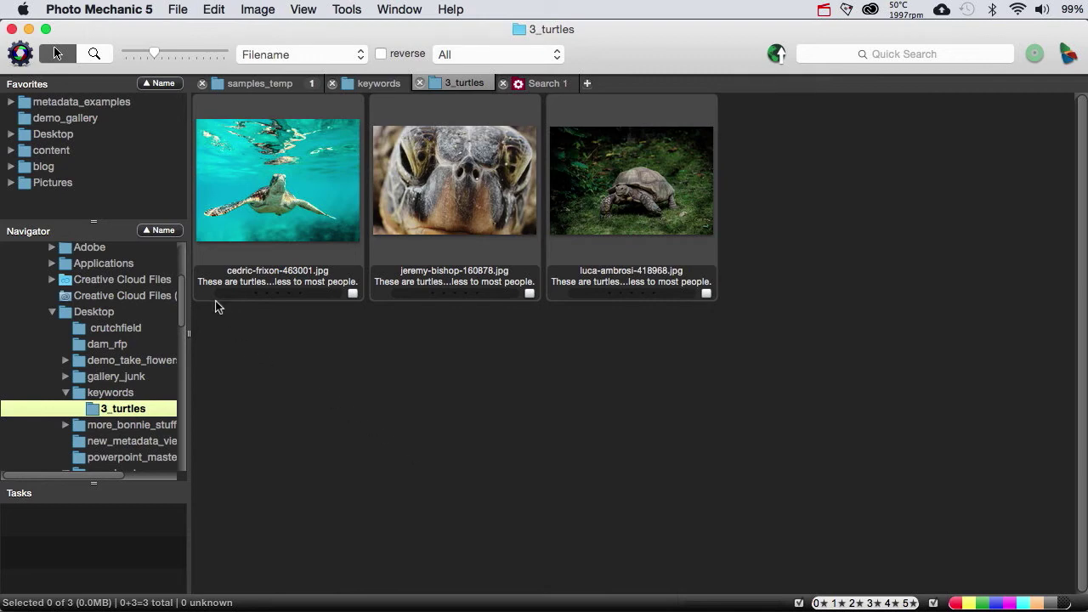
pyautogui.click(207, 249)
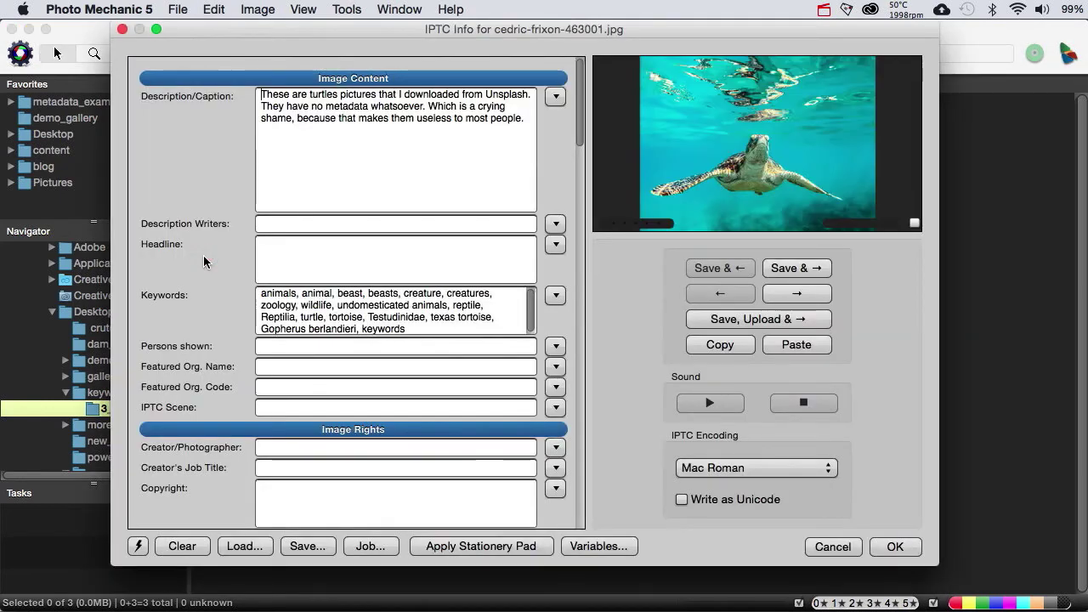
pyautogui.click(554, 297)
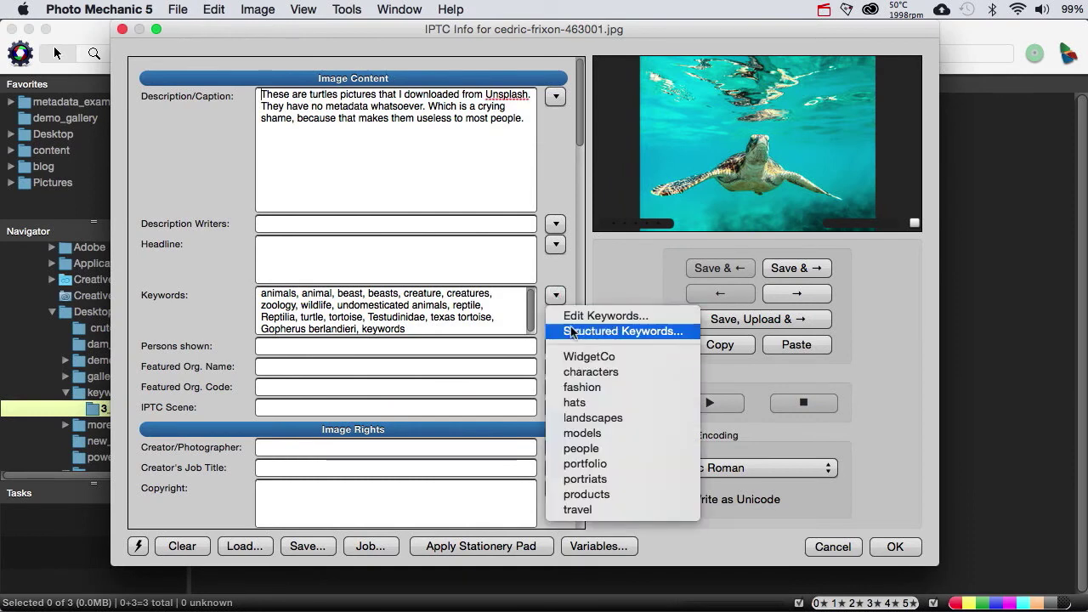
pyautogui.click(812, 550)
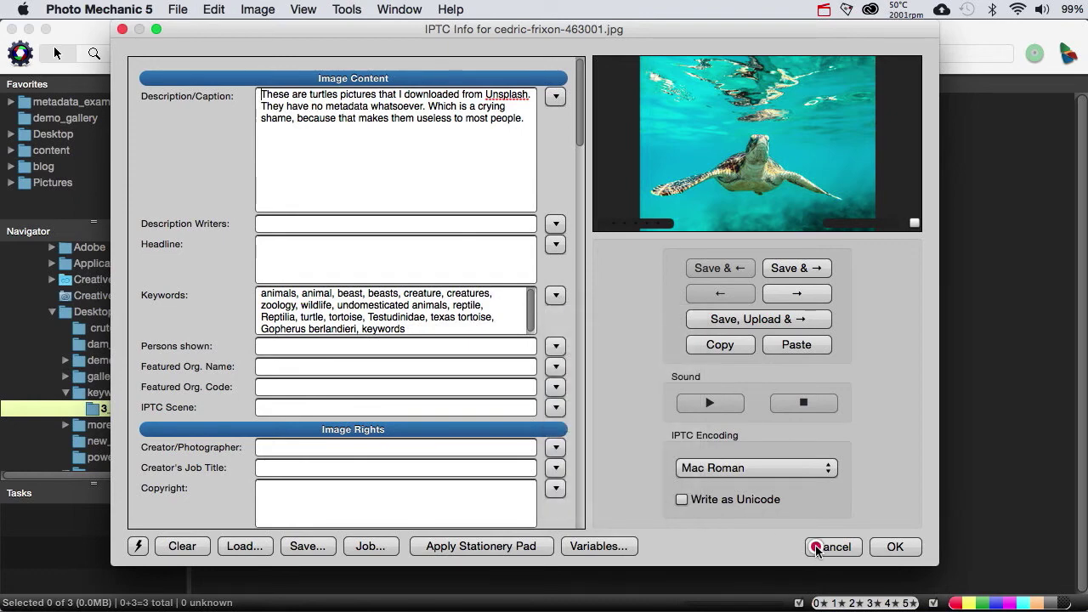
pyautogui.click(813, 550)
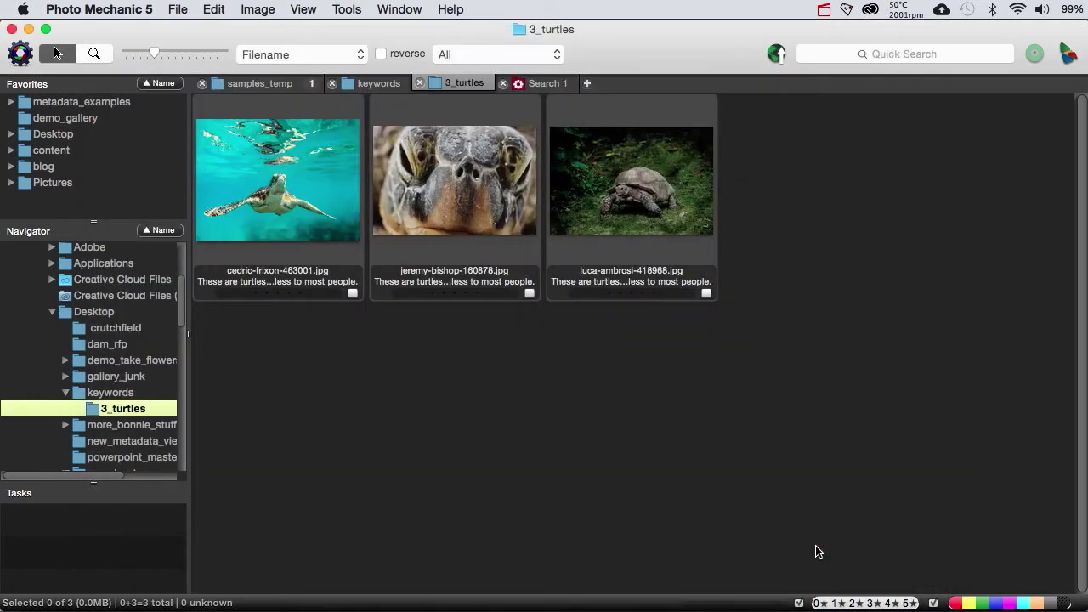
pyautogui.press('super+i')
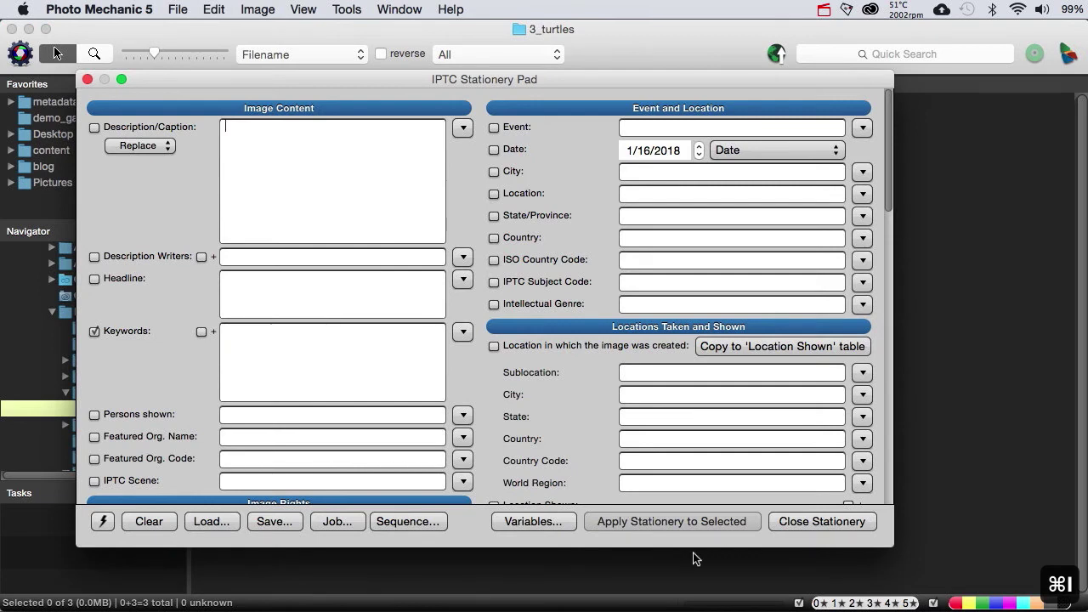
# Choose Structured Keywords... from the Stationery Pad's Keywords dropdown.
pyautogui.click(462, 331)
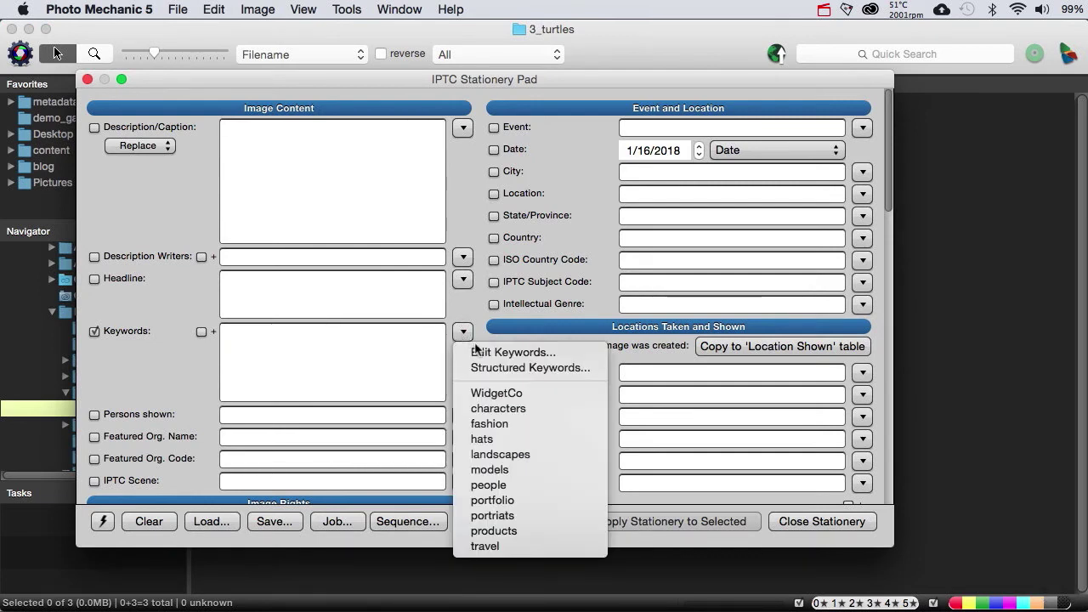
pyautogui.click(492, 368)
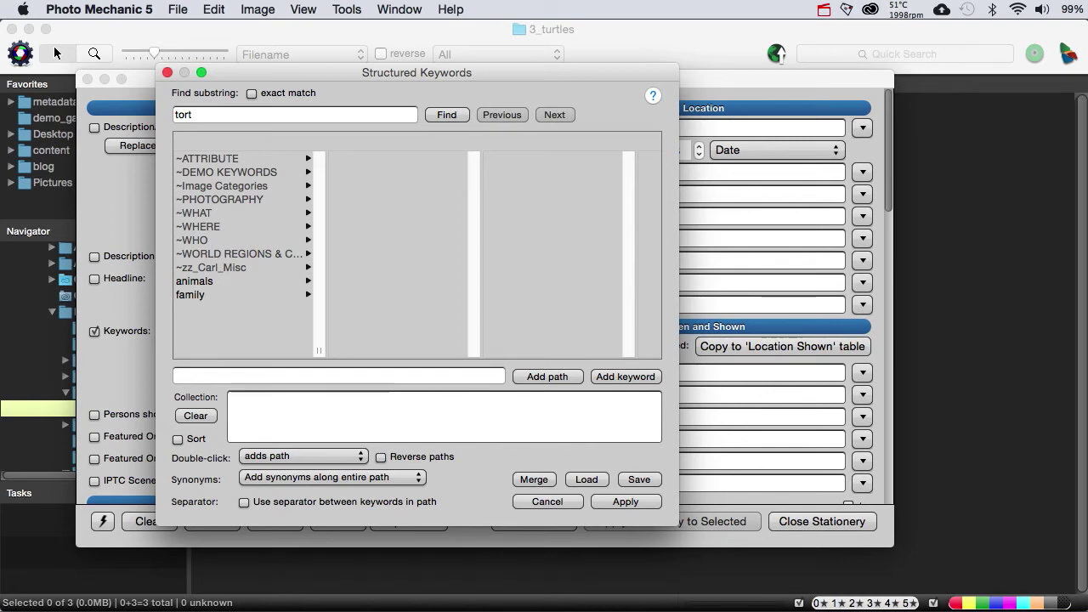
pyautogui.press('super+Tab')
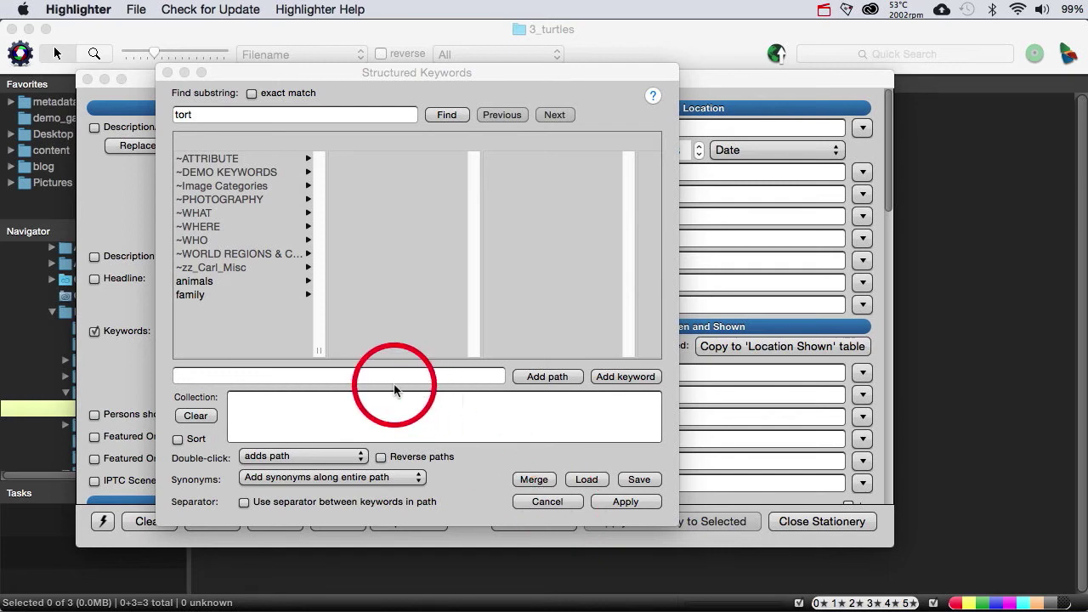
# Collect the animals > pets > cat > kittens keyword path and apply it to the Stationery Pad.
pyautogui.click(209, 284)
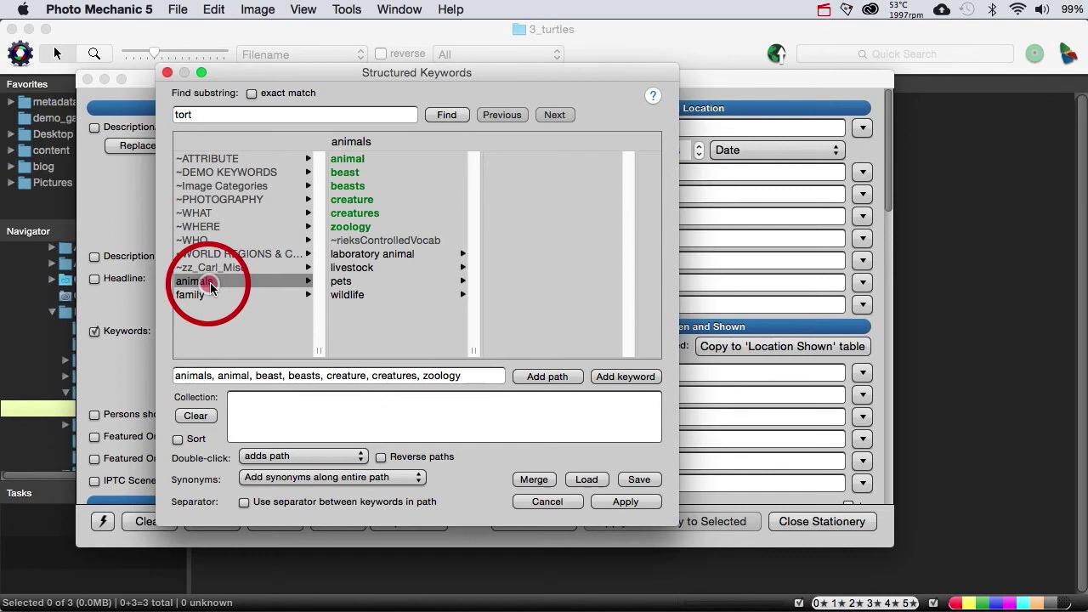
pyautogui.click(340, 283)
pyautogui.click(492, 244)
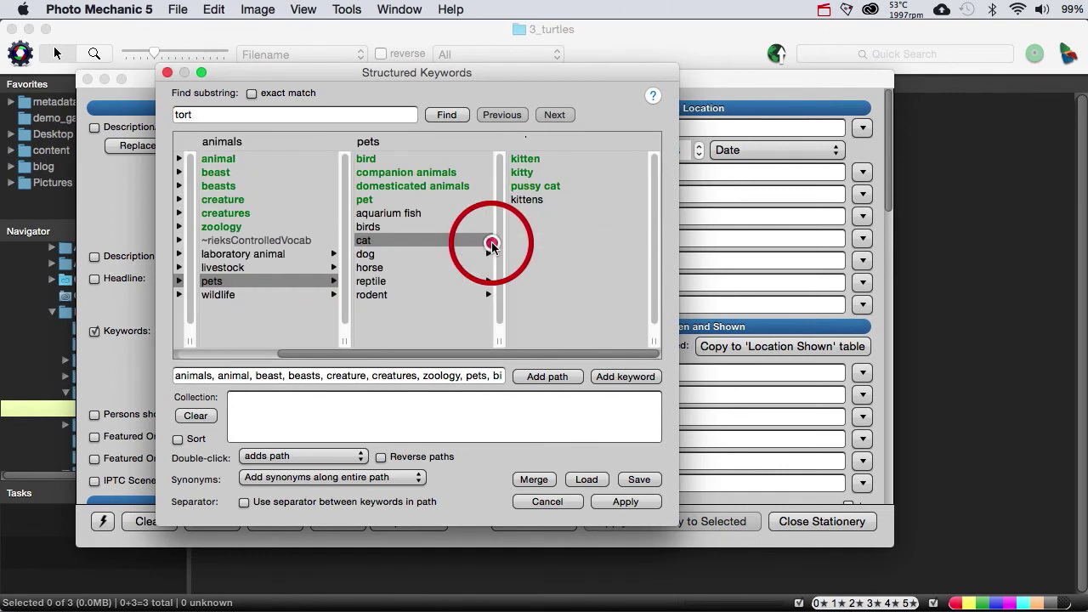
pyautogui.doubleClick(533, 199)
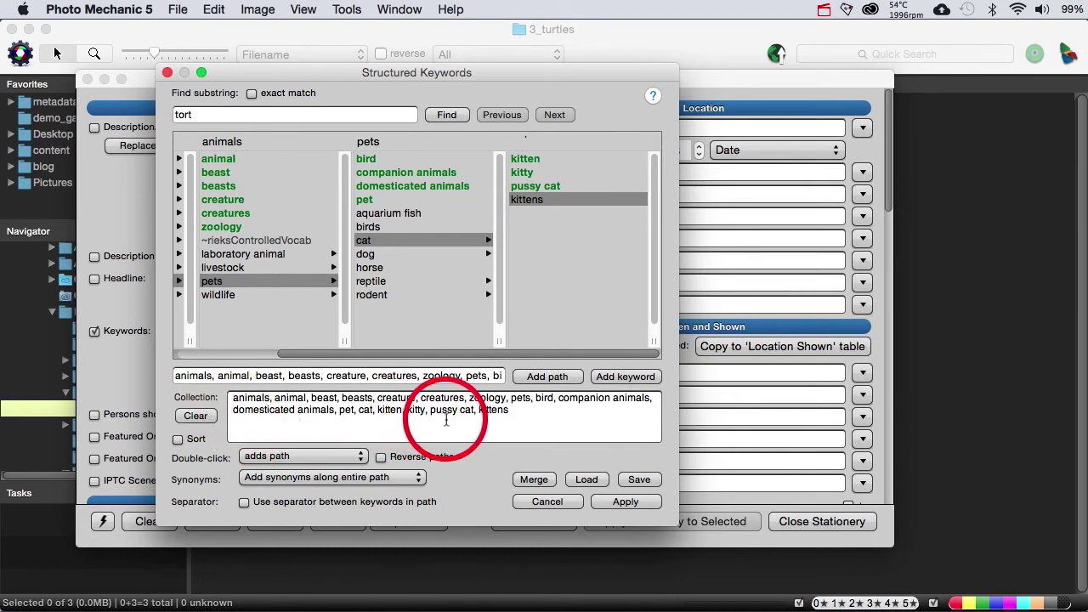
pyautogui.click(628, 500)
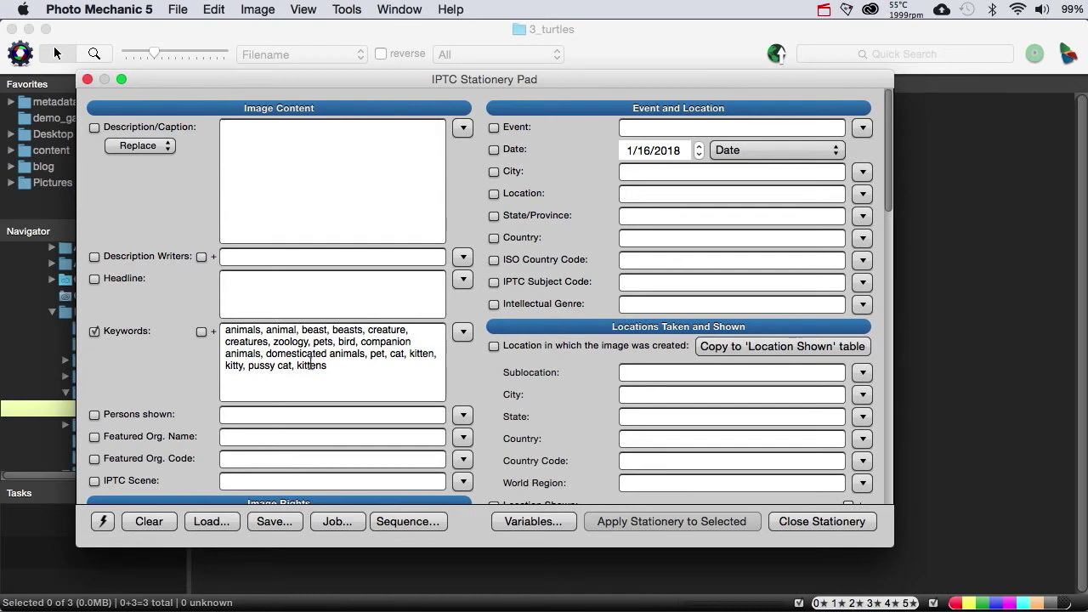
# Select the Stationery Pad keywords, close it, and open IPTC Info for cedric-frixon-463001.jpg.
pyautogui.moveTo(336, 367); pyautogui.dragTo(211, 308)
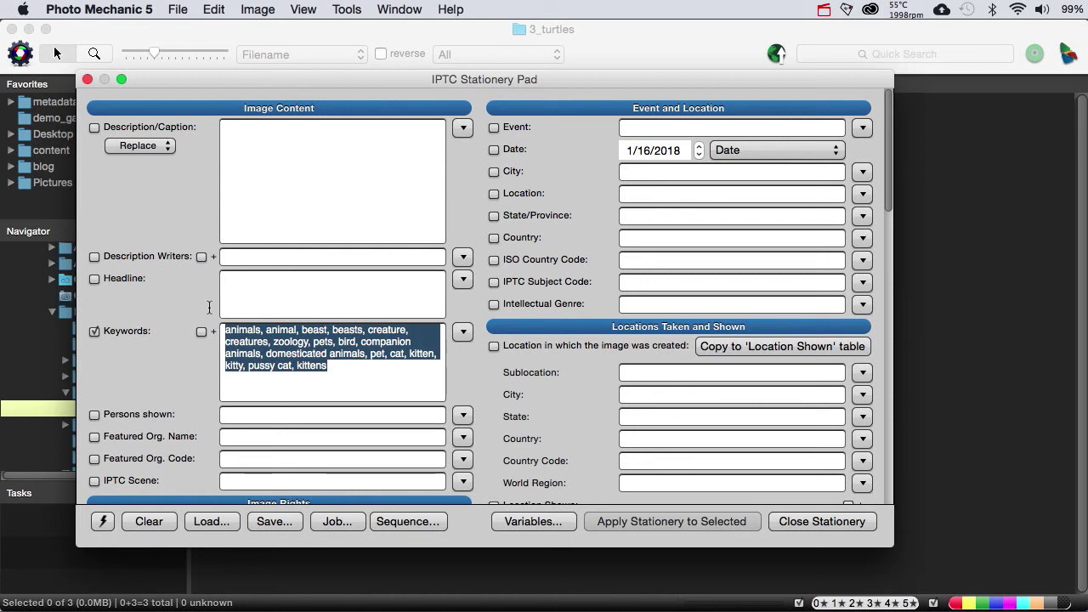
pyautogui.click(792, 521)
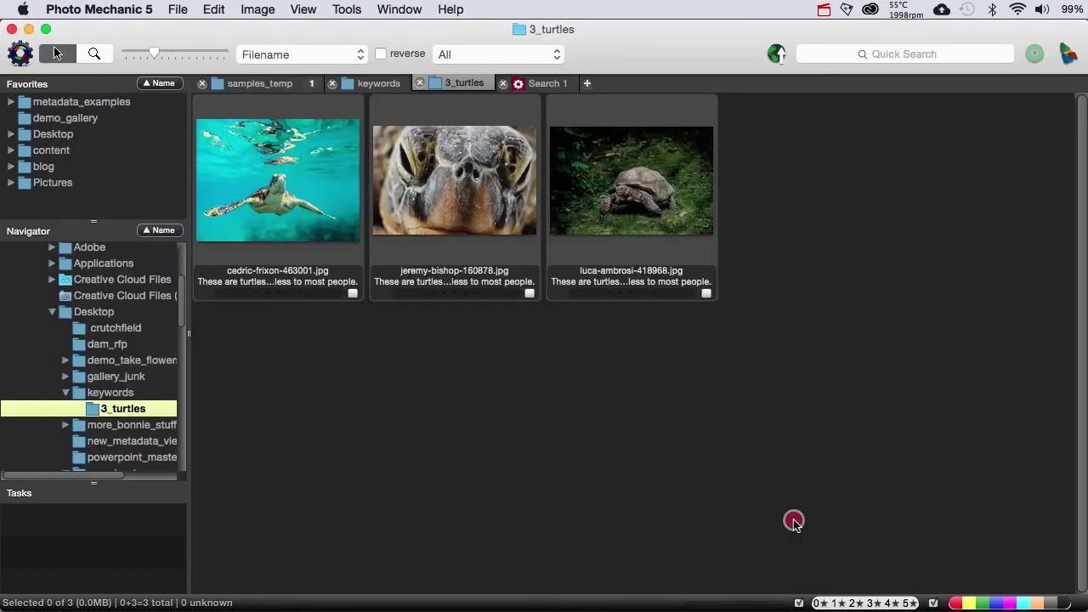
pyautogui.moveTo(231, 268)
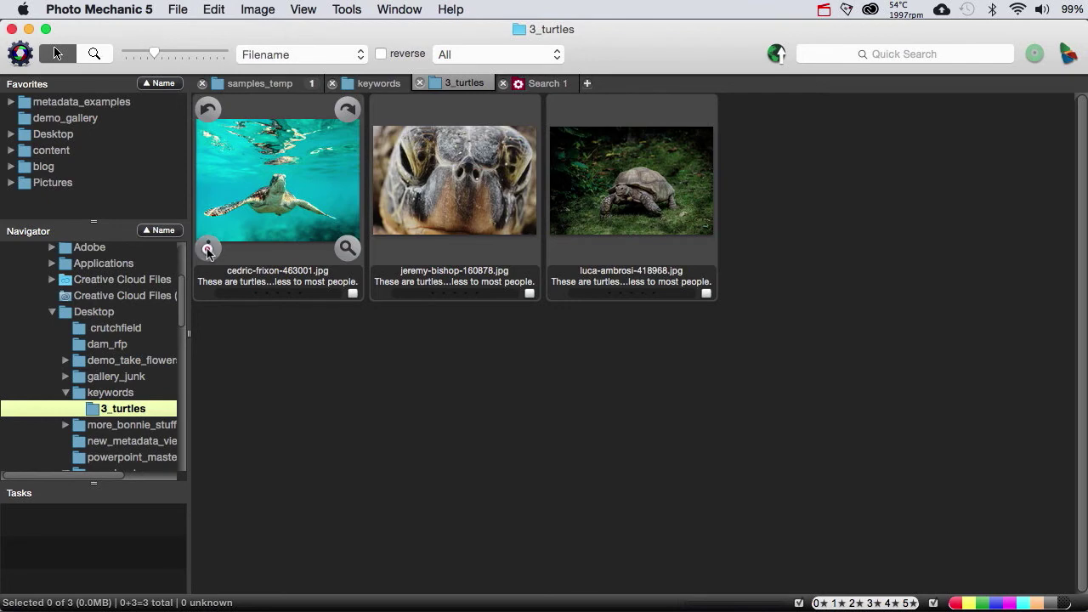
pyautogui.click(208, 249)
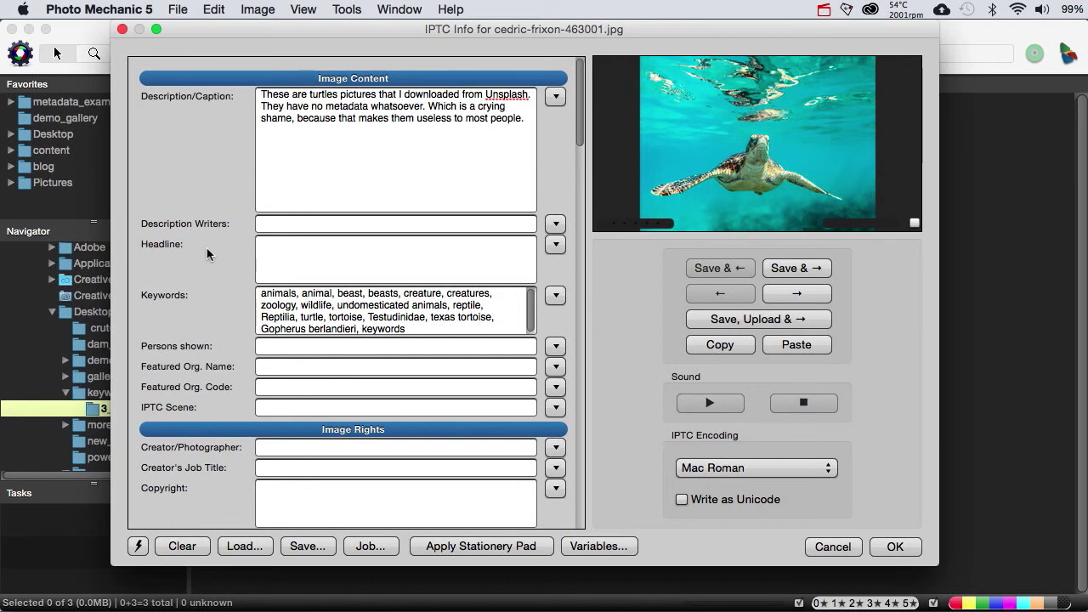
# Cancel the IPTC Info and select the sea turtle photo cedric-frixon-463001.jpg.
pyautogui.click(815, 546)
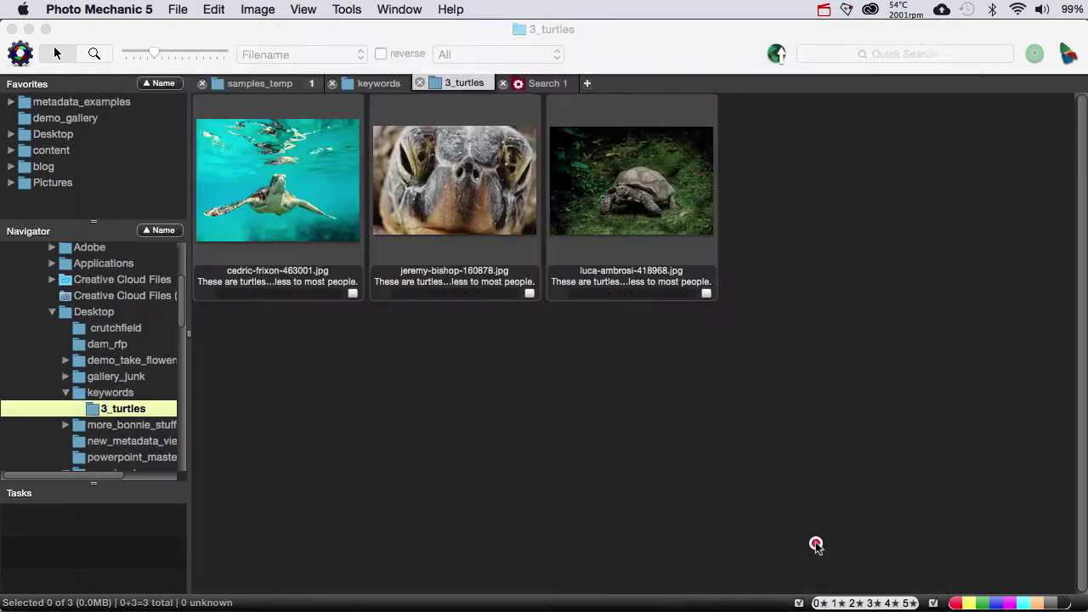
pyautogui.moveTo(270, 304)
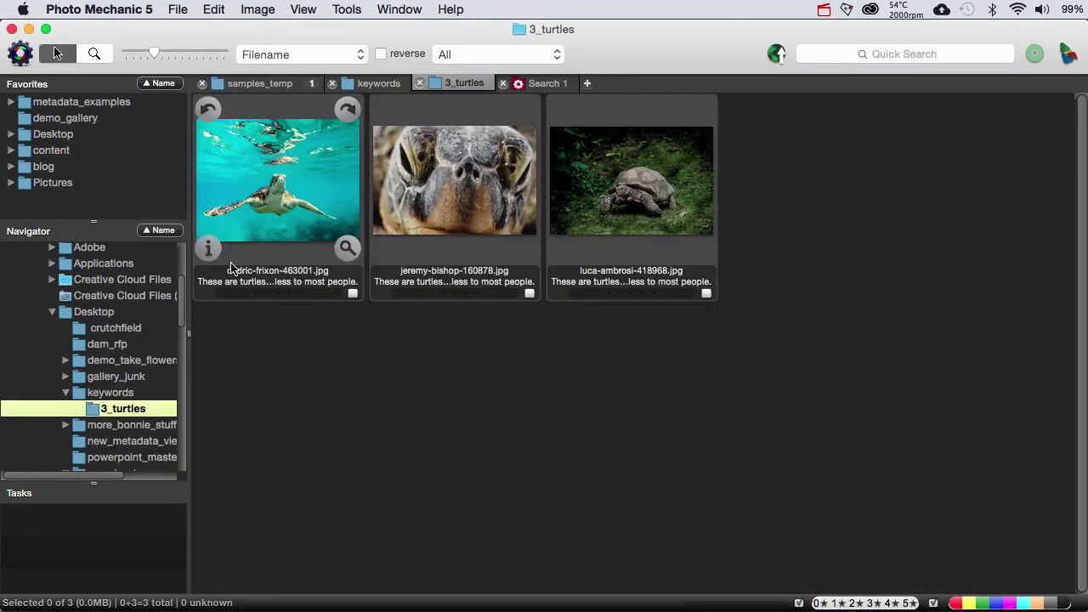
pyautogui.click(289, 207)
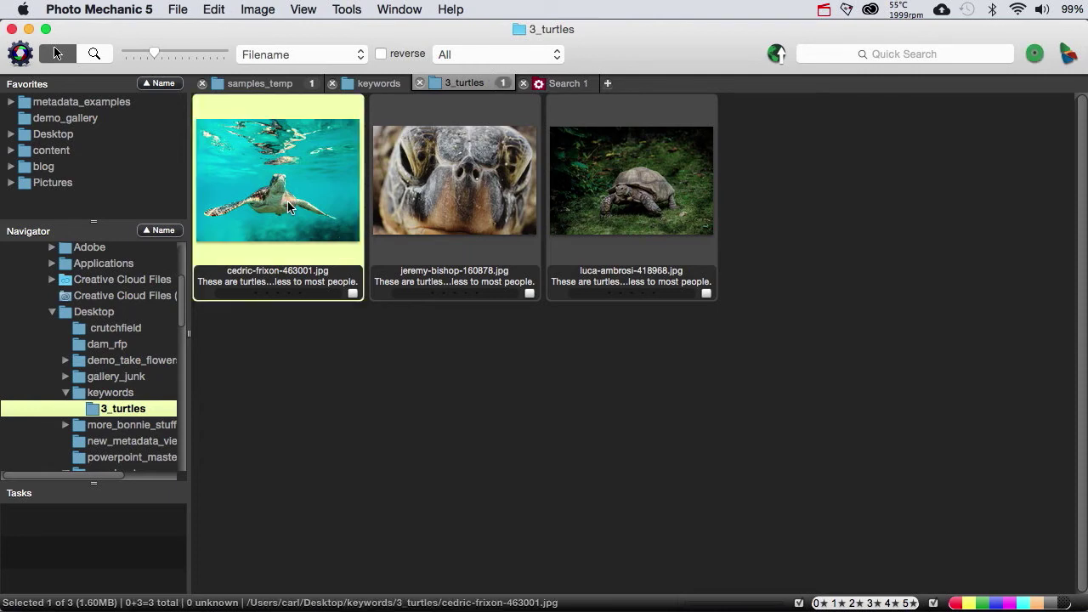
# Clear the Stationery Pad, tick Keywords, and apply the stationery to the selected photo.
pyautogui.press('super+i')
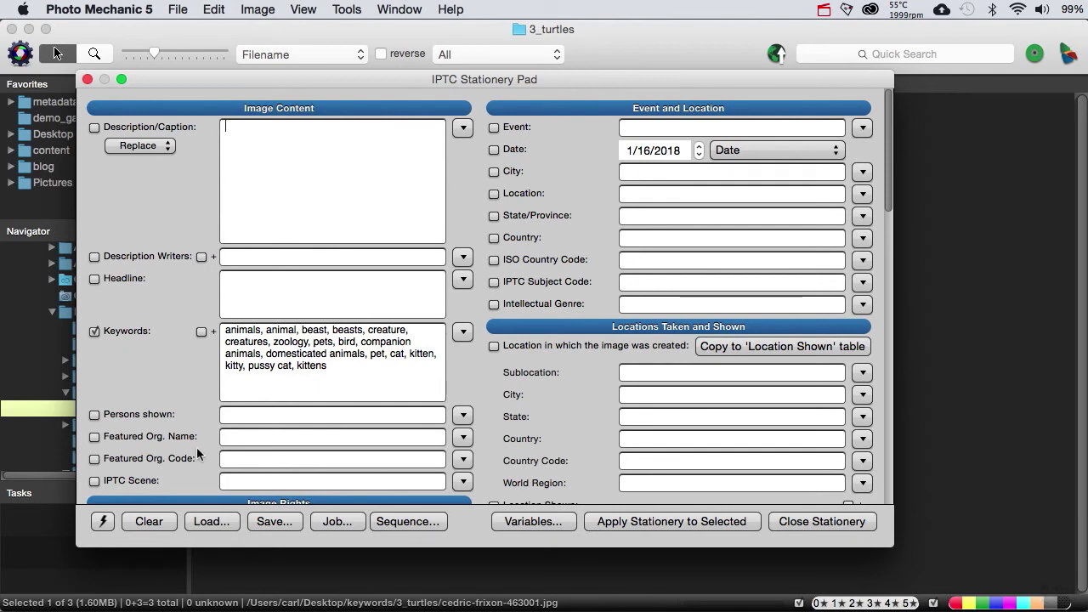
pyautogui.click(158, 522)
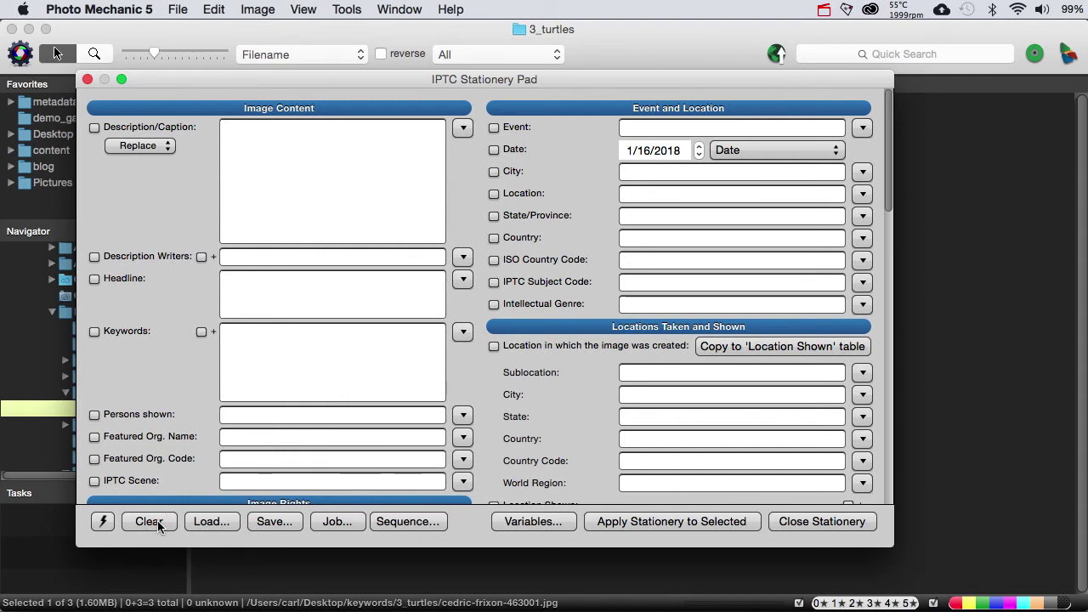
pyautogui.click(94, 331)
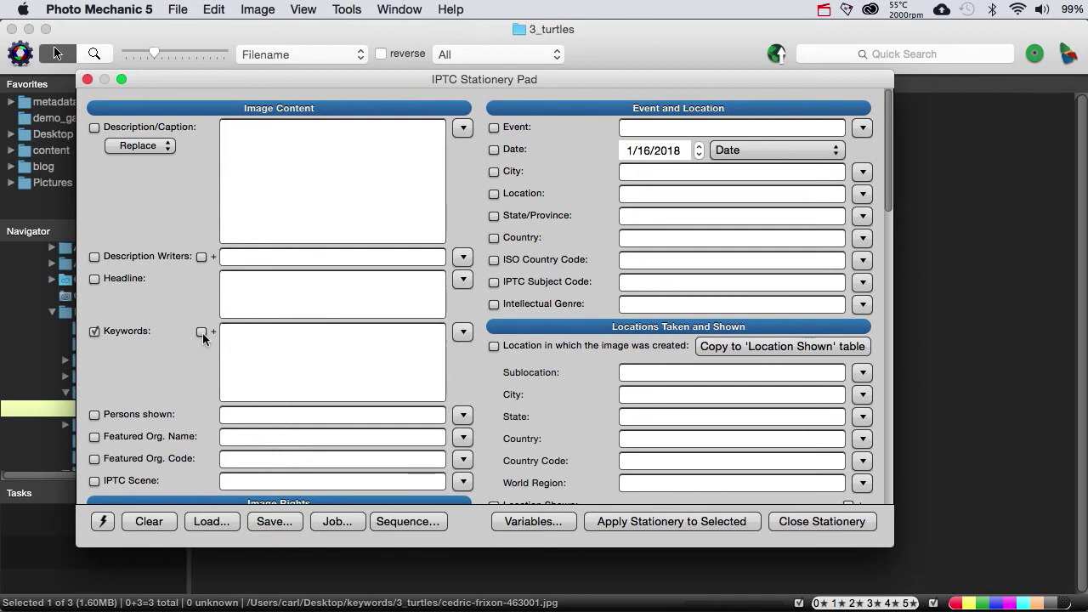
pyautogui.click(647, 520)
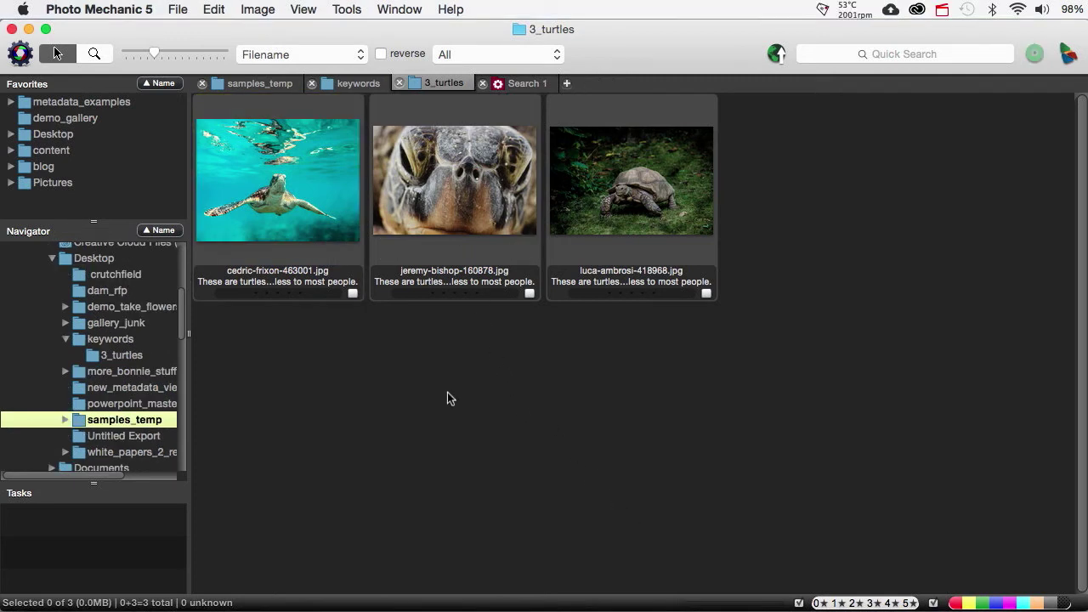
# Select the jeremy-bishop and luca-ambrosi tortoise photos together.
pyautogui.moveTo(462, 210)
pyautogui.click(462, 208)
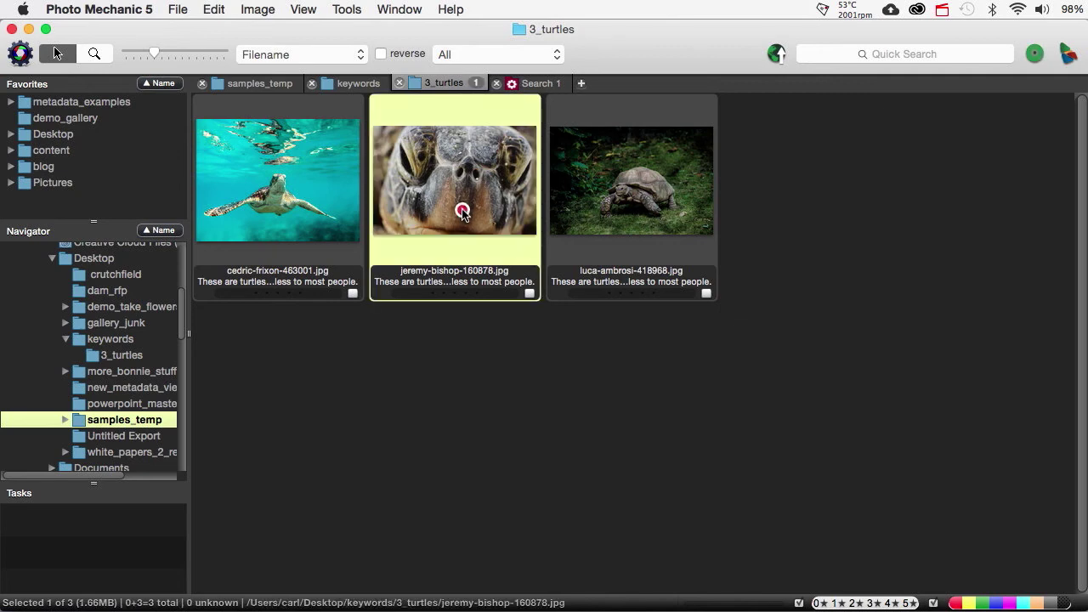
pyautogui.keyDown('super'); pyautogui.click(585, 201); pyautogui.keyUp('super')
# Copy 'texas tortoise' from jeremy-bishop-160878.jpg's IPTC Keywords, then cancel the dialog.
pyautogui.moveTo(453, 243)
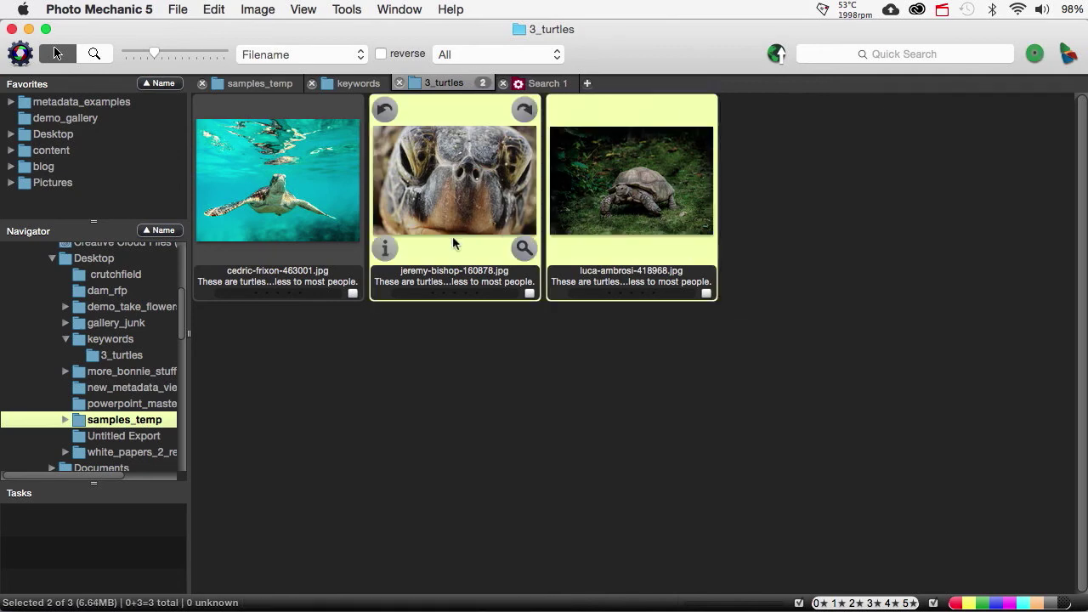
pyautogui.click(393, 246)
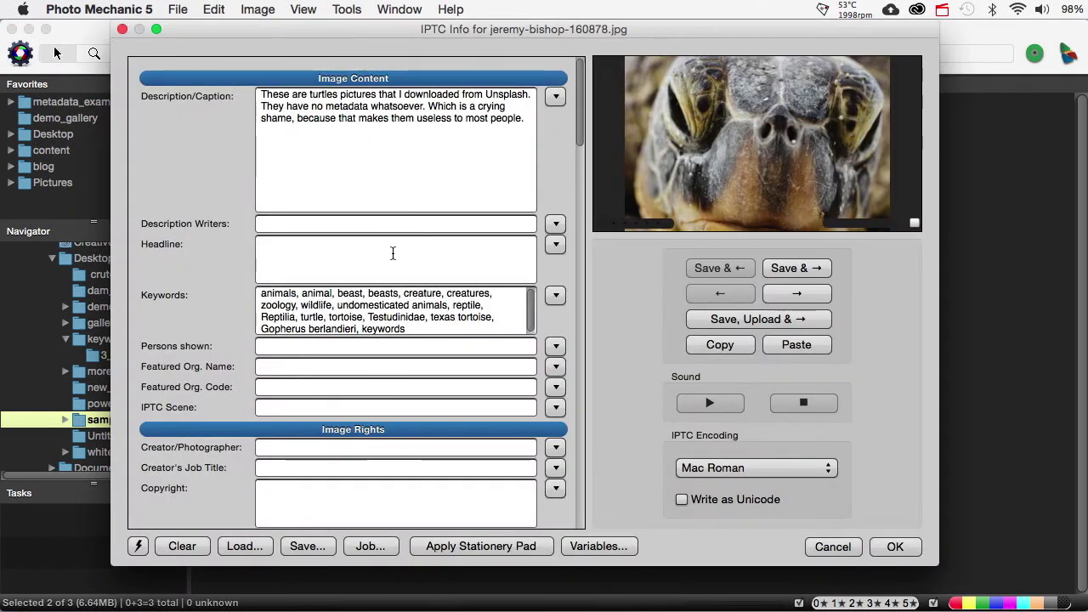
pyautogui.moveTo(431, 319); pyautogui.dragTo(494, 318)
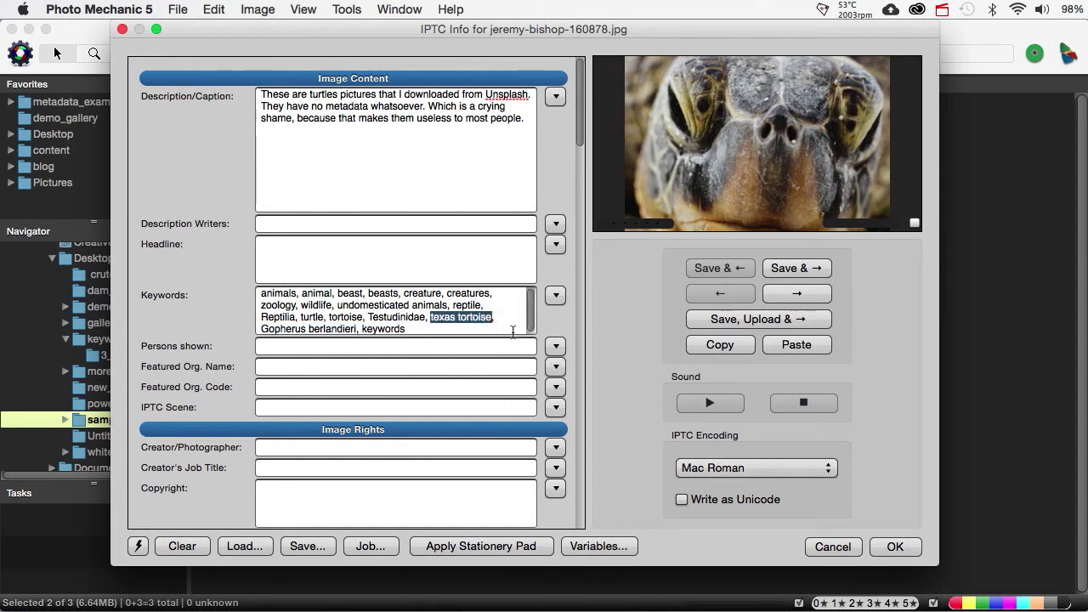
pyautogui.press('super+c')
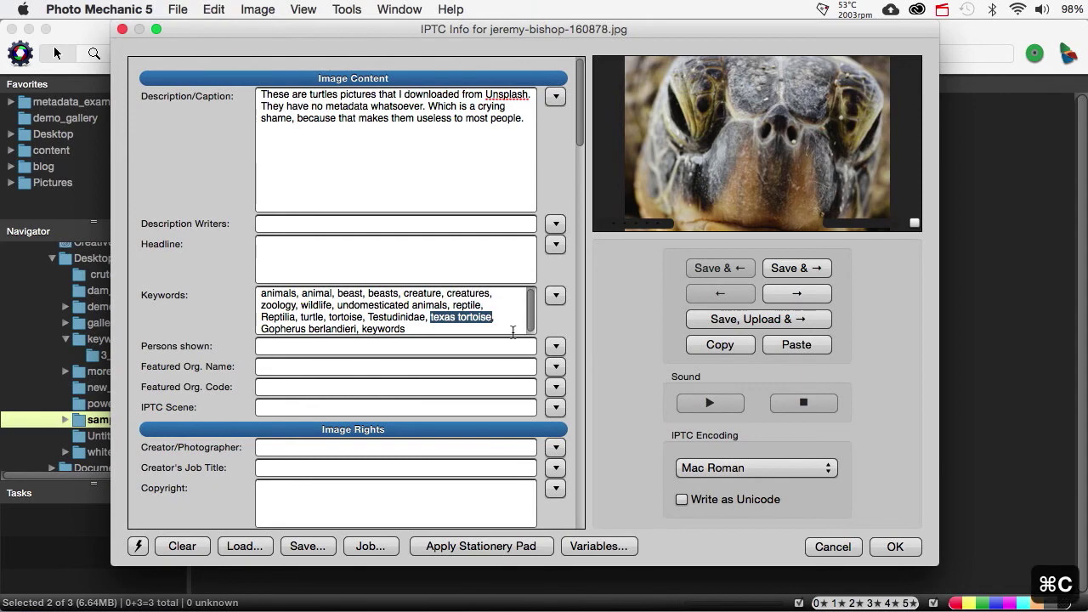
pyautogui.click(812, 547)
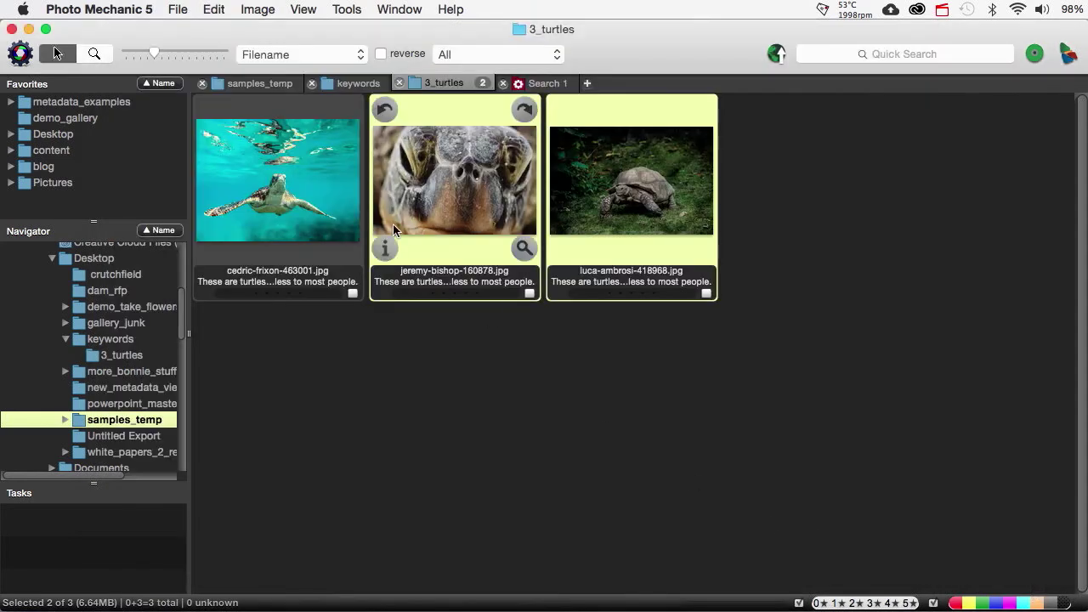
# In Find and Replace, search for 'texas tortoise' and replace it with 'unknown turtle'.
pyautogui.click(215, 11)
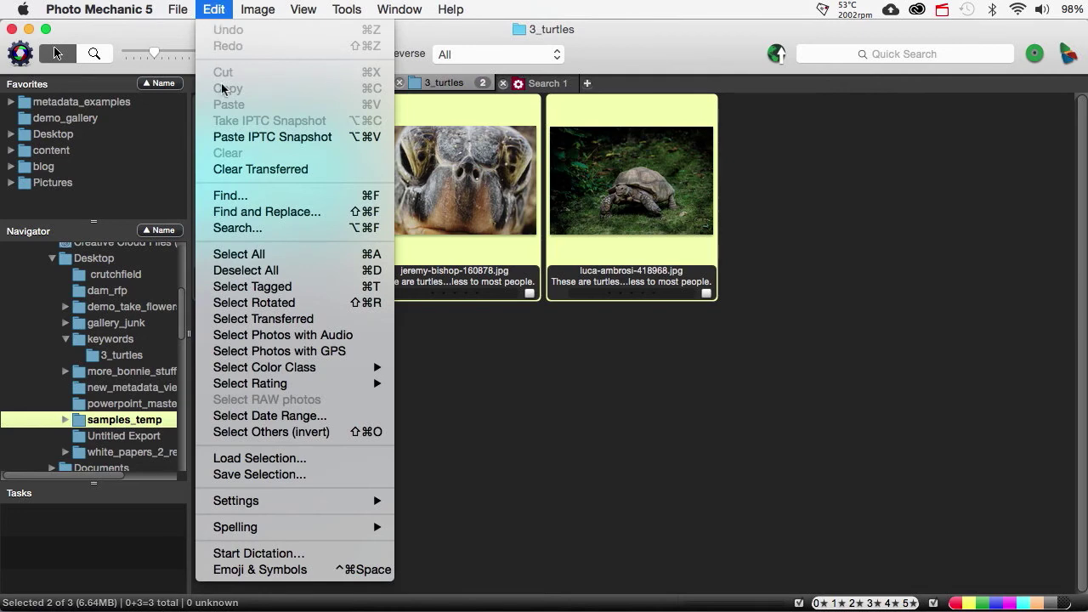
pyautogui.click(246, 214)
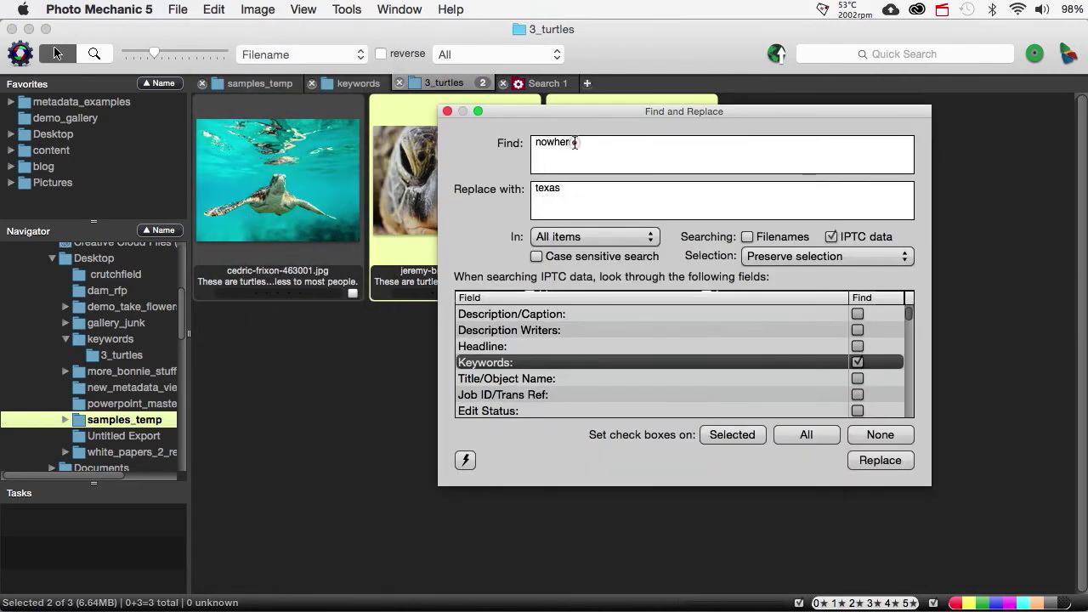
pyautogui.click(498, 144)
pyautogui.press('cmd+v')
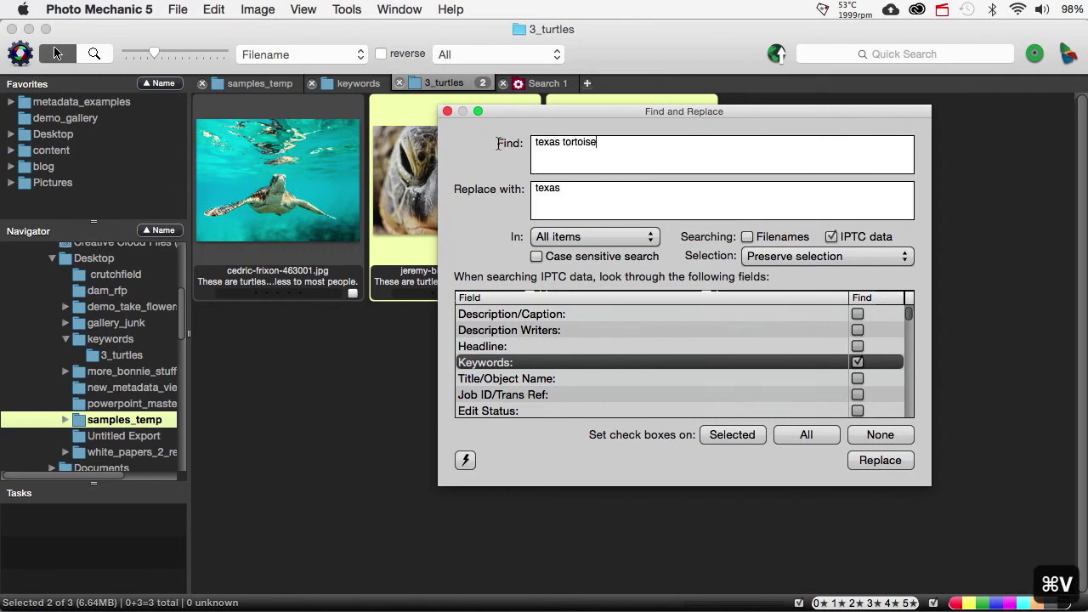
pyautogui.click(563, 192)
pyautogui.click(503, 191)
pyautogui.write('un')
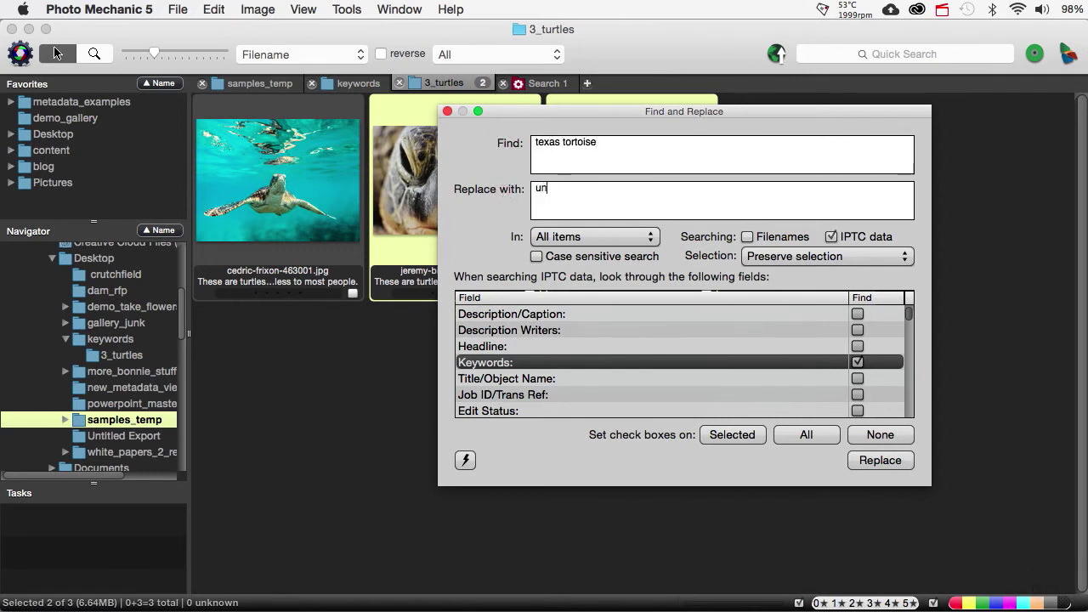
pyautogui.write('known turtle')
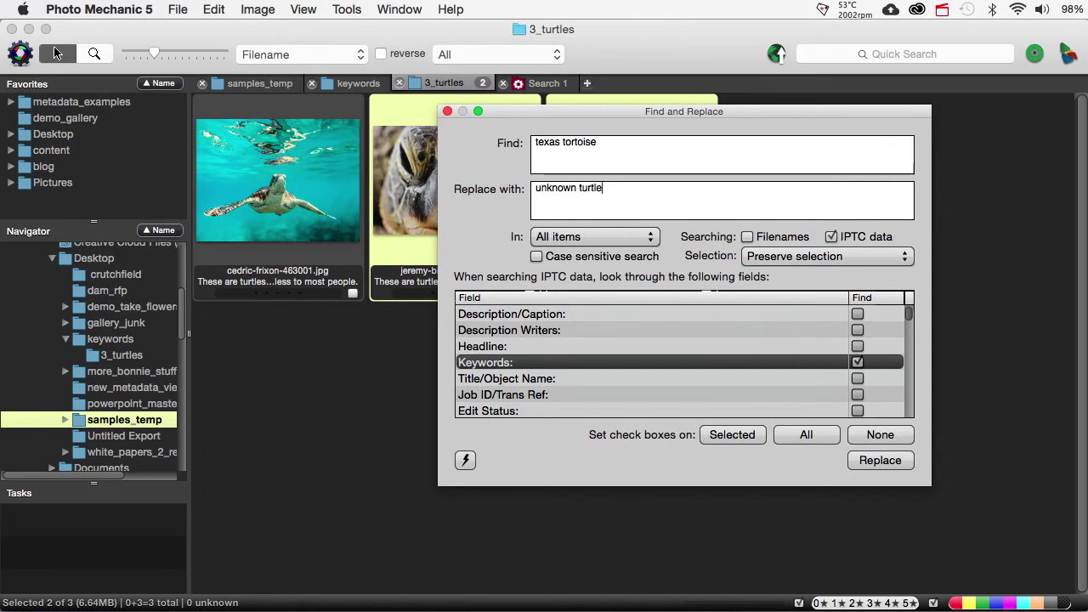
# Limit the replacement to selected items and the Keywords field only, then run it.
pyautogui.click(577, 240)
pyautogui.click(578, 223)
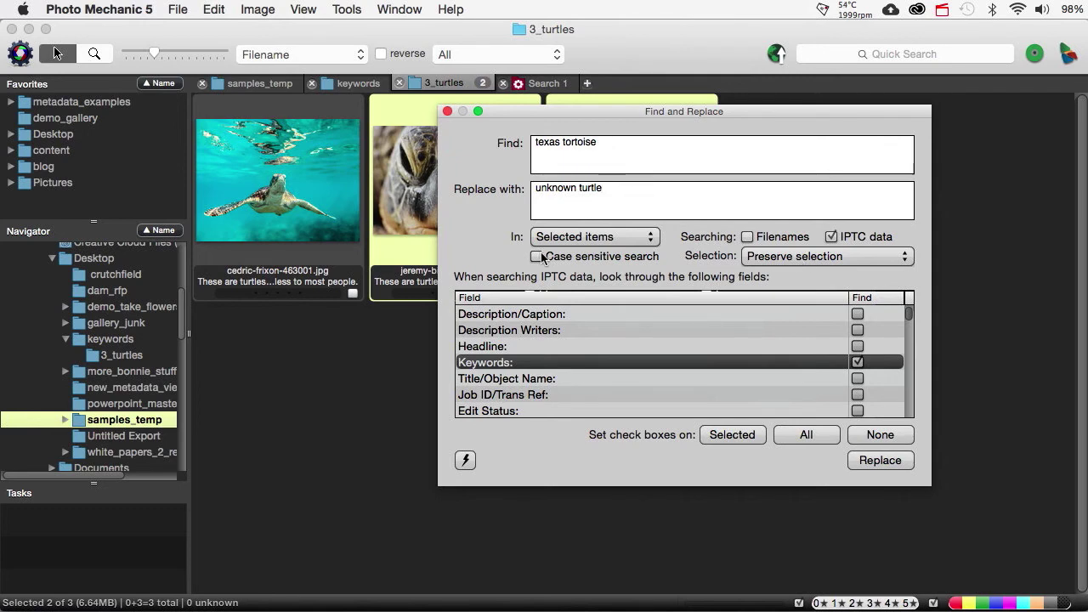
pyautogui.click(874, 436)
pyautogui.click(857, 363)
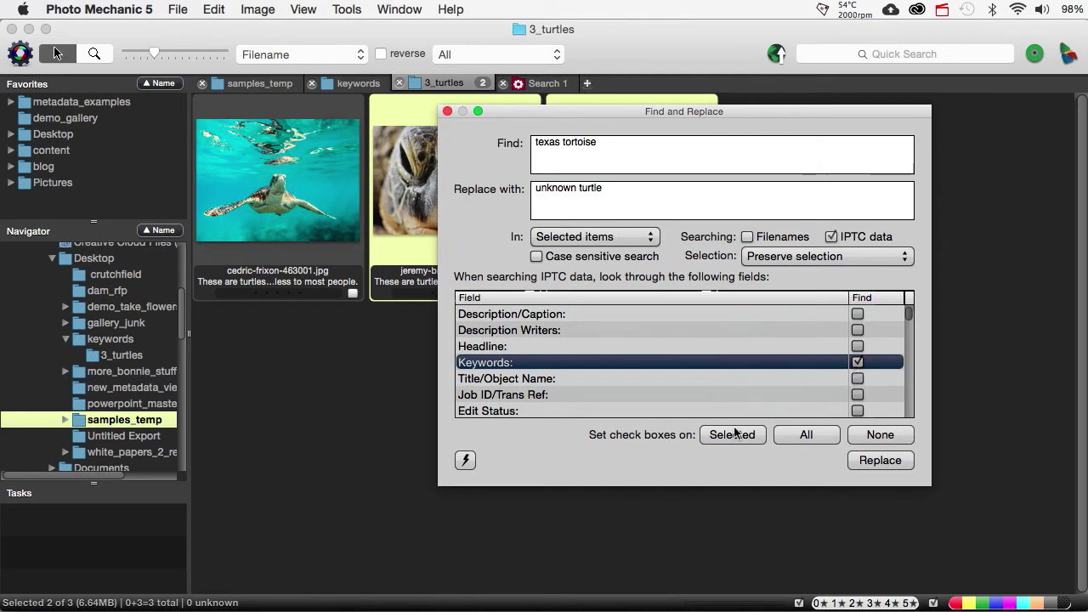
pyautogui.click(868, 465)
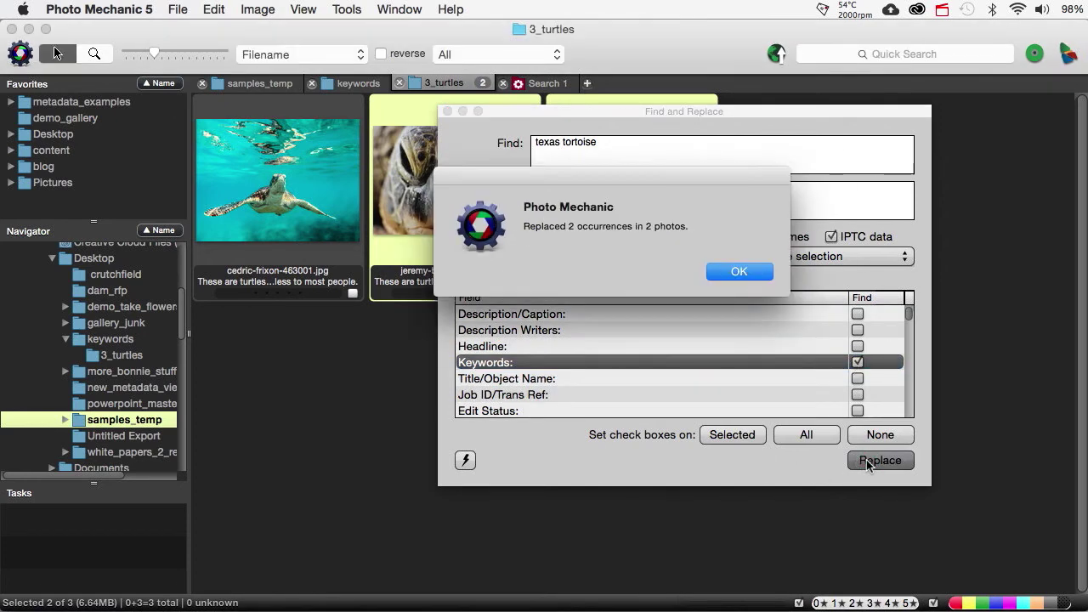
pyautogui.click(738, 271)
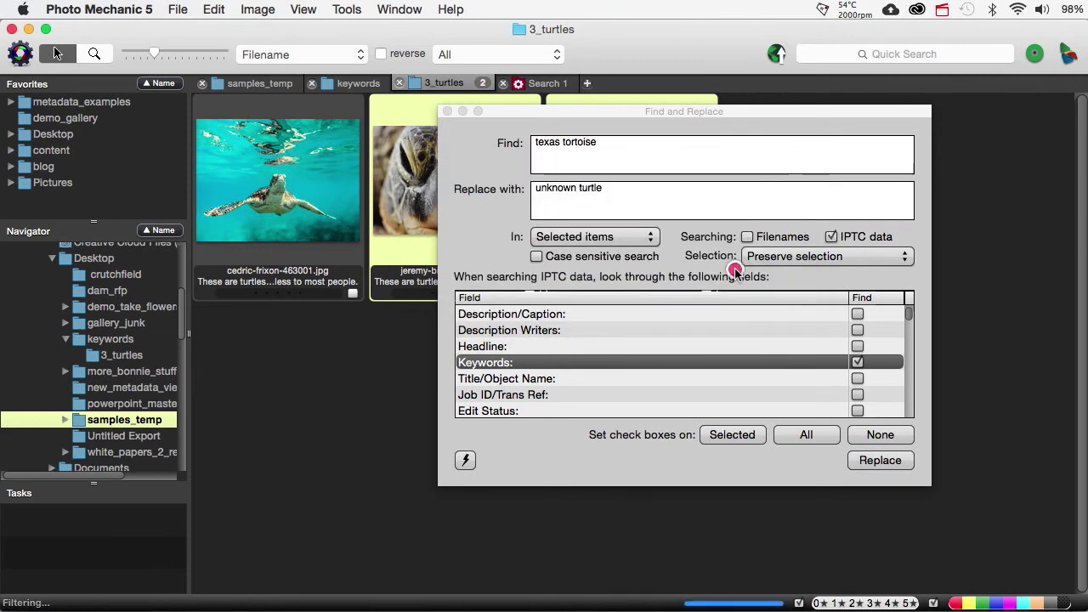
pyautogui.click(448, 111)
# Open jeremy-bishop-160878.jpg's IPTC info and highlight its new 'unknown turtle' keyword.
pyautogui.click(387, 246)
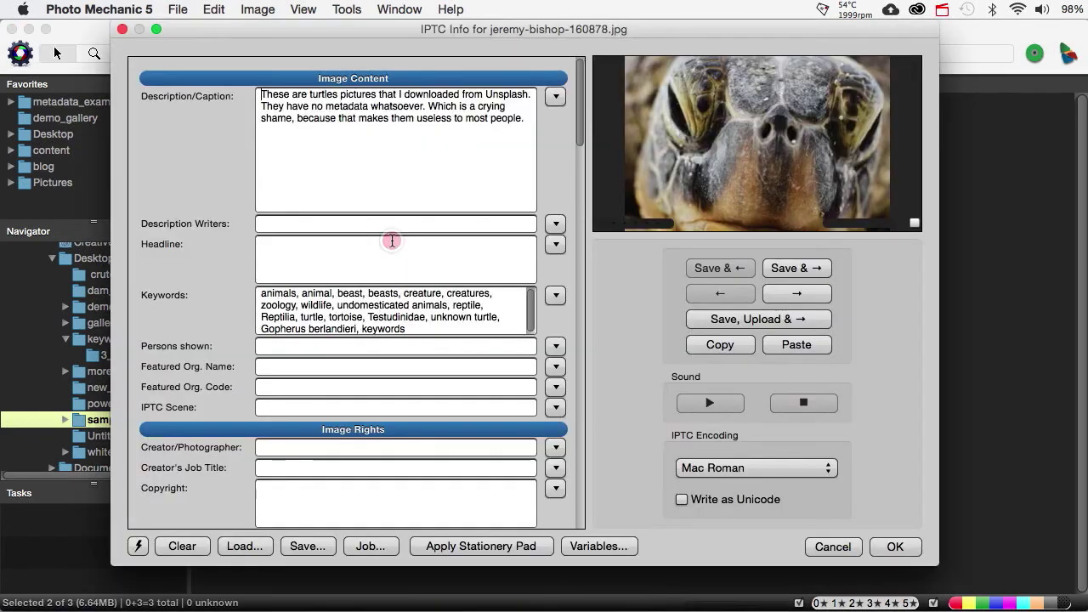
pyautogui.moveTo(430, 320); pyautogui.dragTo(539, 320)
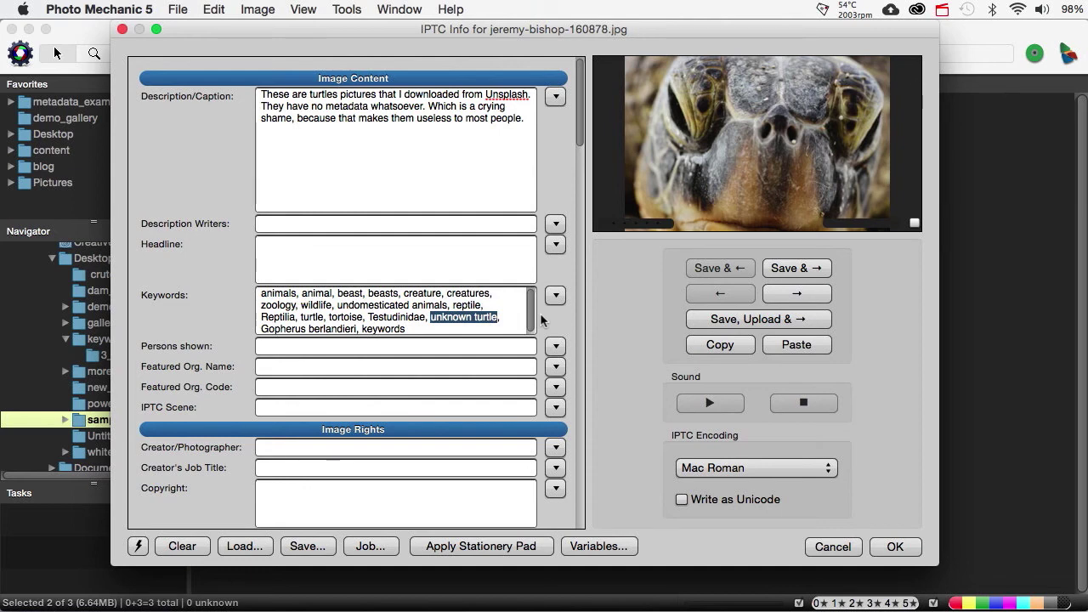
# Cancel the IPTC Info dialog without saving changes.
pyautogui.click(834, 548)
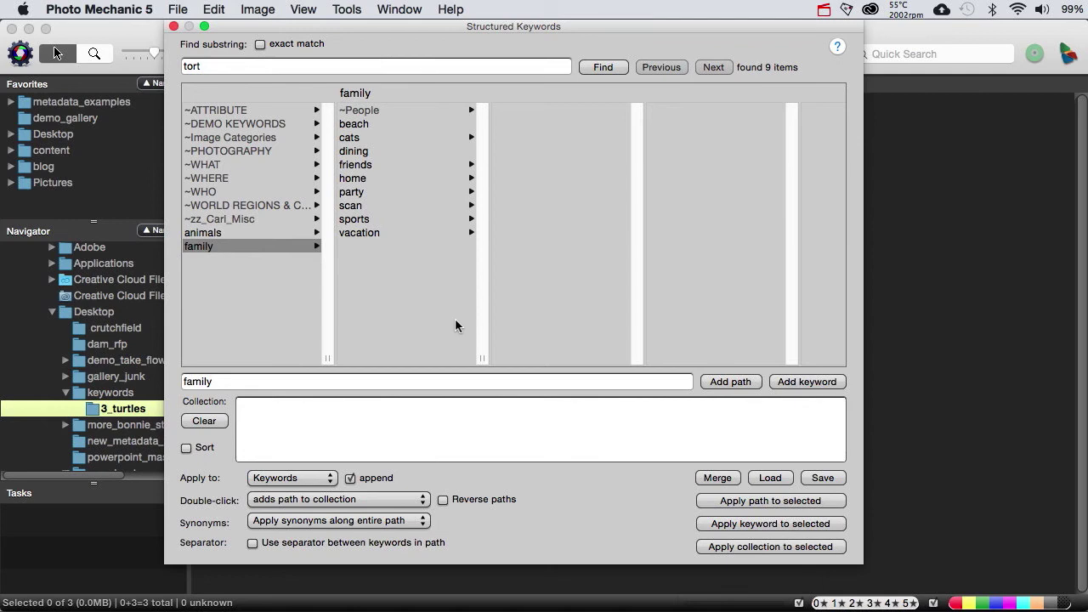
# From the Search 1 results, open DSC_1479_flower_lobster_1.jpg's IPTC info and place the cursor after its last keyword.
pyautogui.click(173, 27)
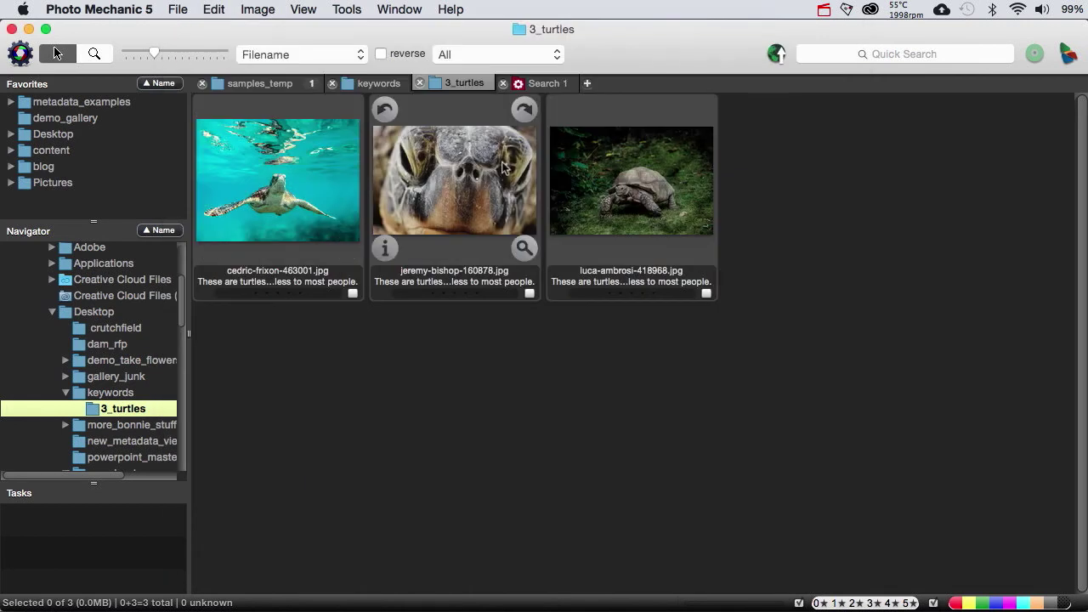
pyautogui.click(559, 83)
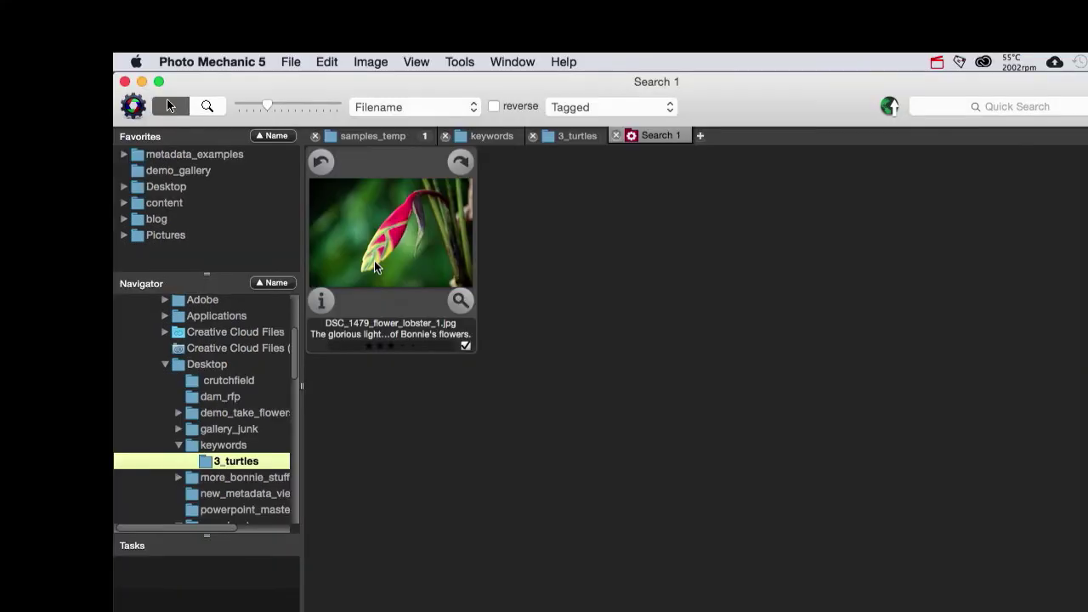
pyautogui.click(321, 302)
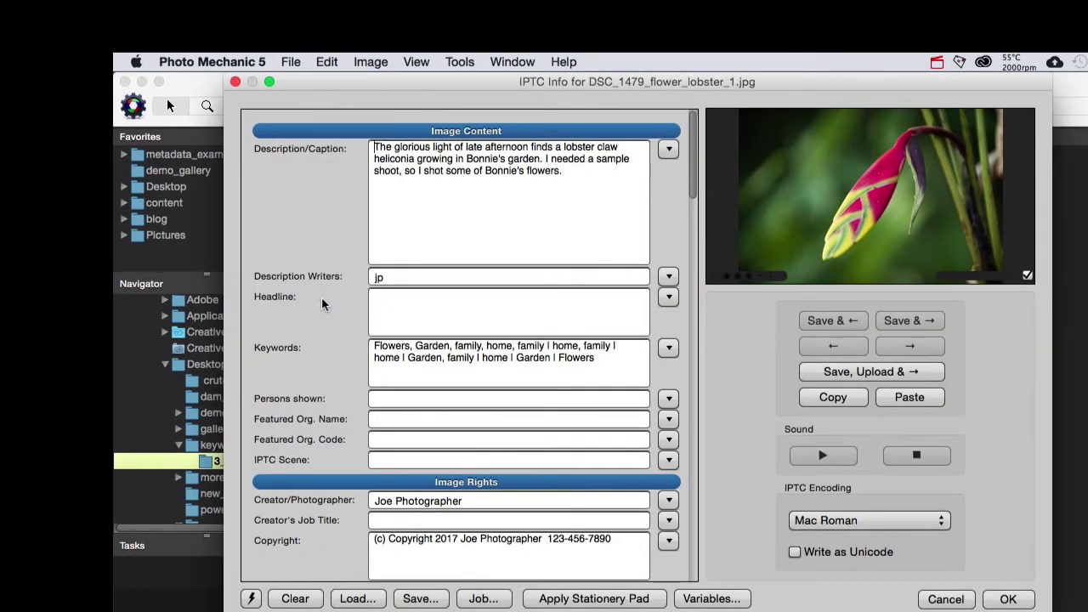
pyautogui.click(789, 173)
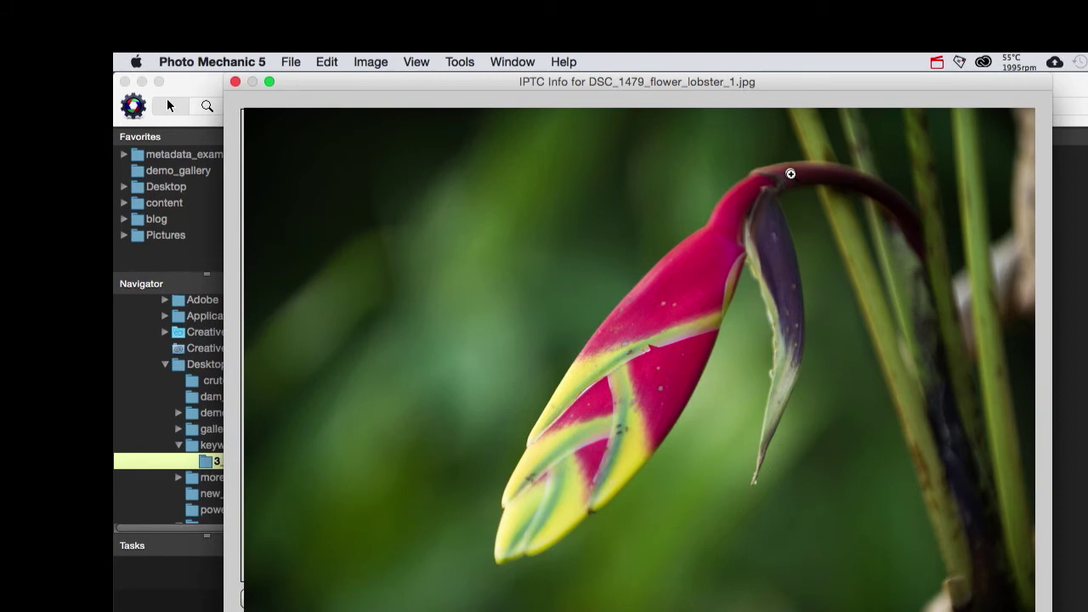
pyautogui.click(790, 173)
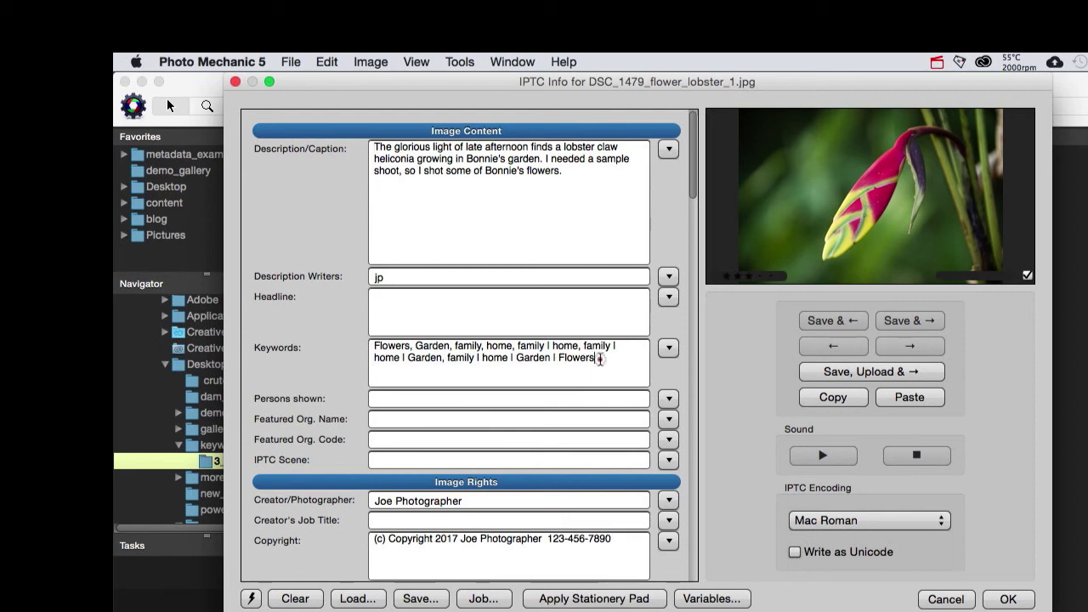
pyautogui.click(595, 357)
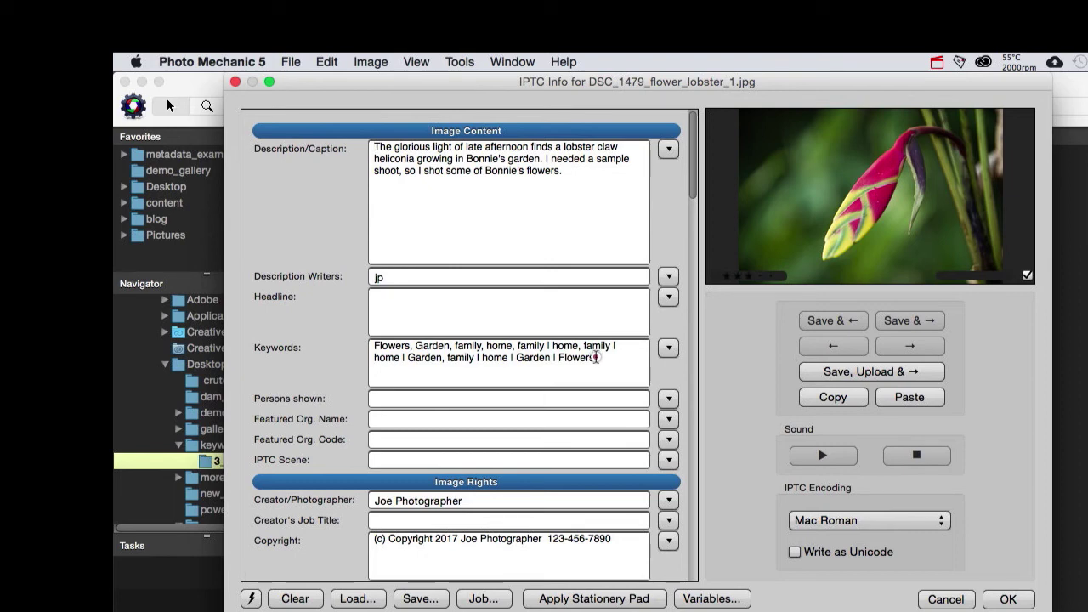
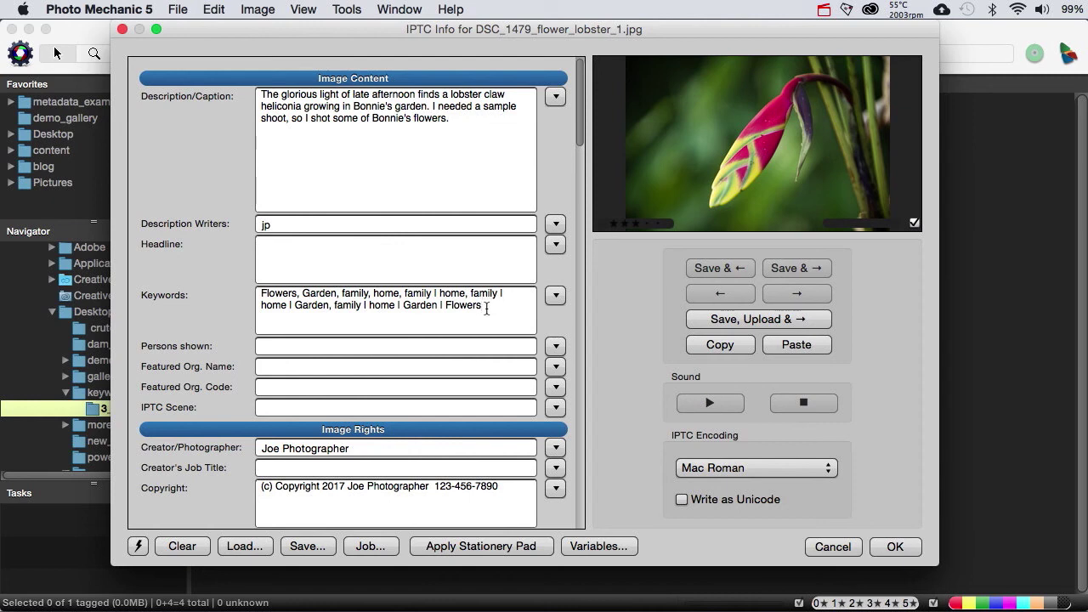
# Examine the pipe-separated hierarchical keywords, selecting back to the 'family | home' entry.
pyautogui.click(486, 308)
pyautogui.moveTo(484, 307); pyautogui.dragTo(435, 299)
pyautogui.moveTo(427, 298); pyautogui.dragTo(404, 295)
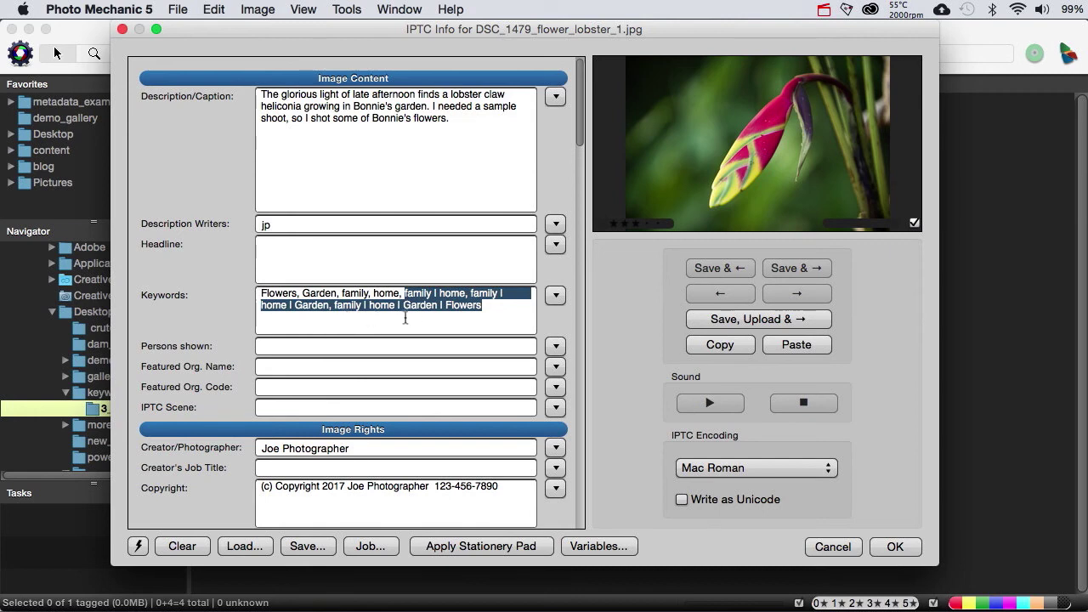
pyautogui.click(489, 305)
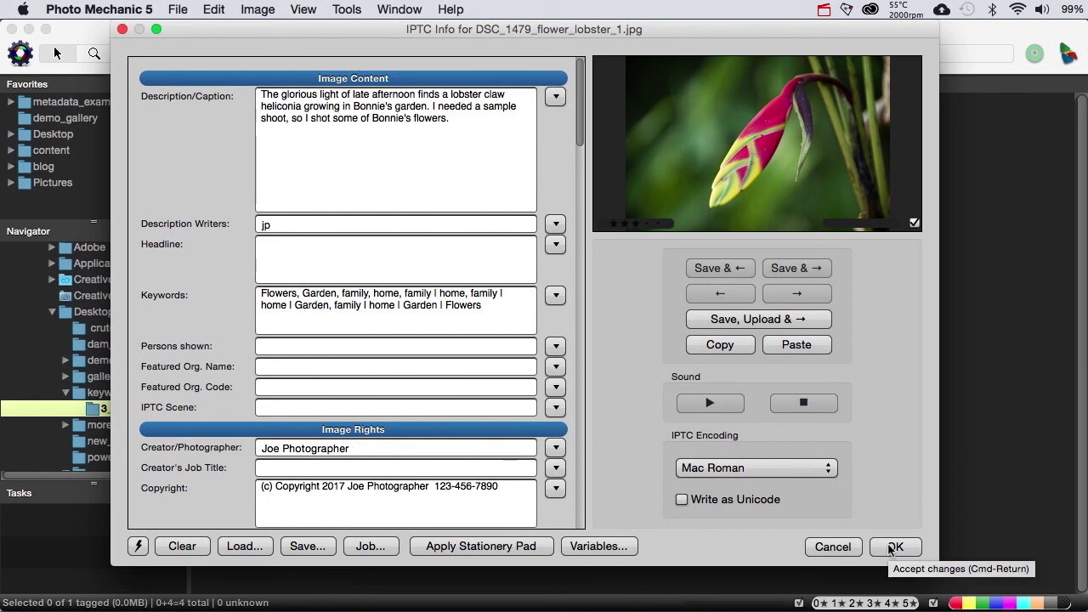
# Review the full Keywords text, then accept the lobster claw image's IPTC info.
pyautogui.moveTo(488, 306); pyautogui.dragTo(348, 284)
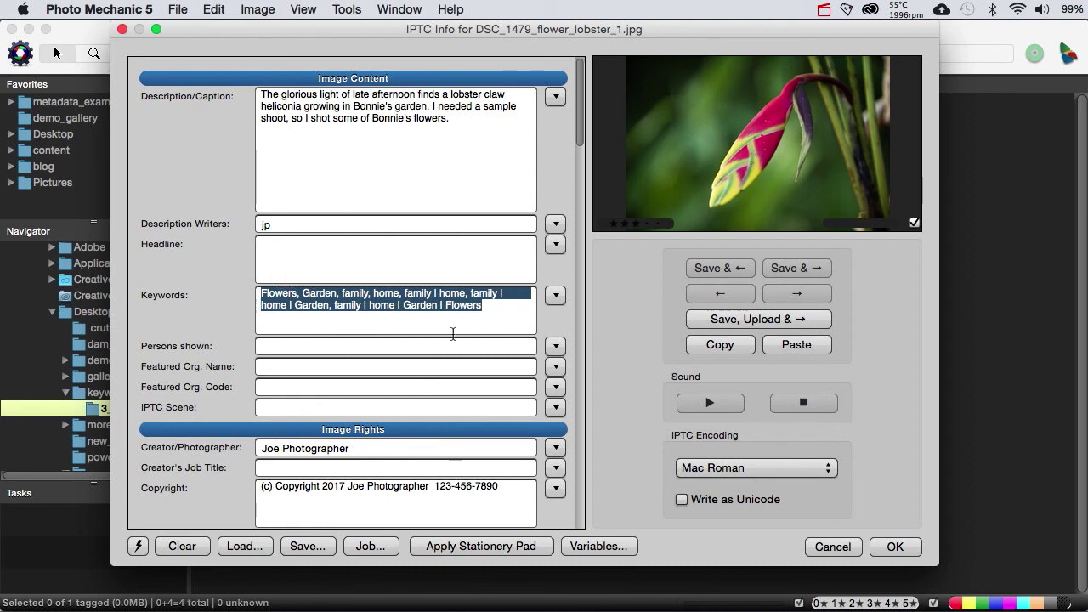
pyautogui.click(497, 313)
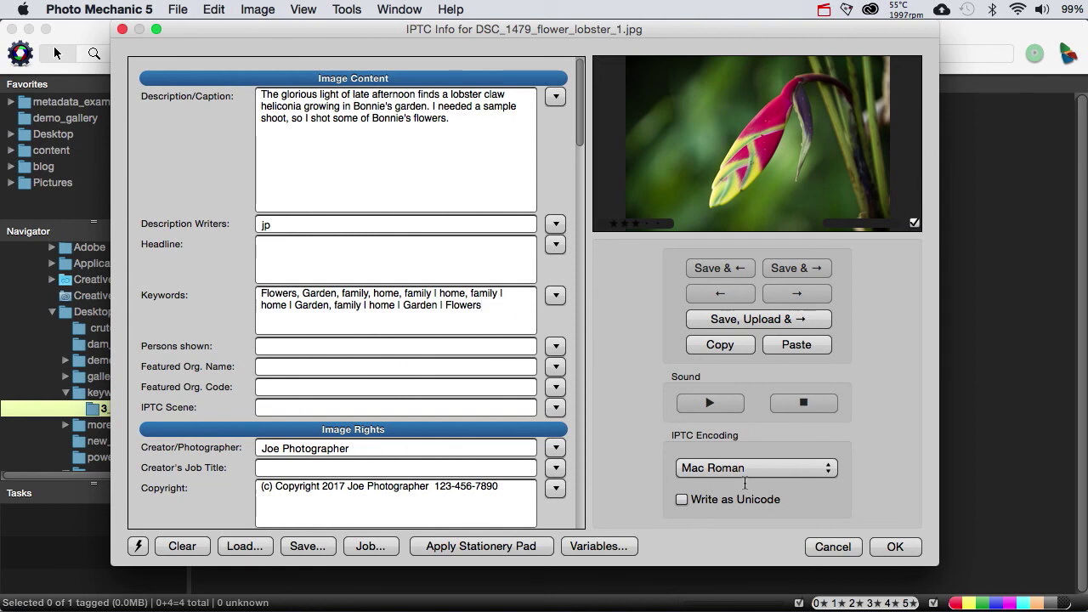
pyautogui.click(901, 550)
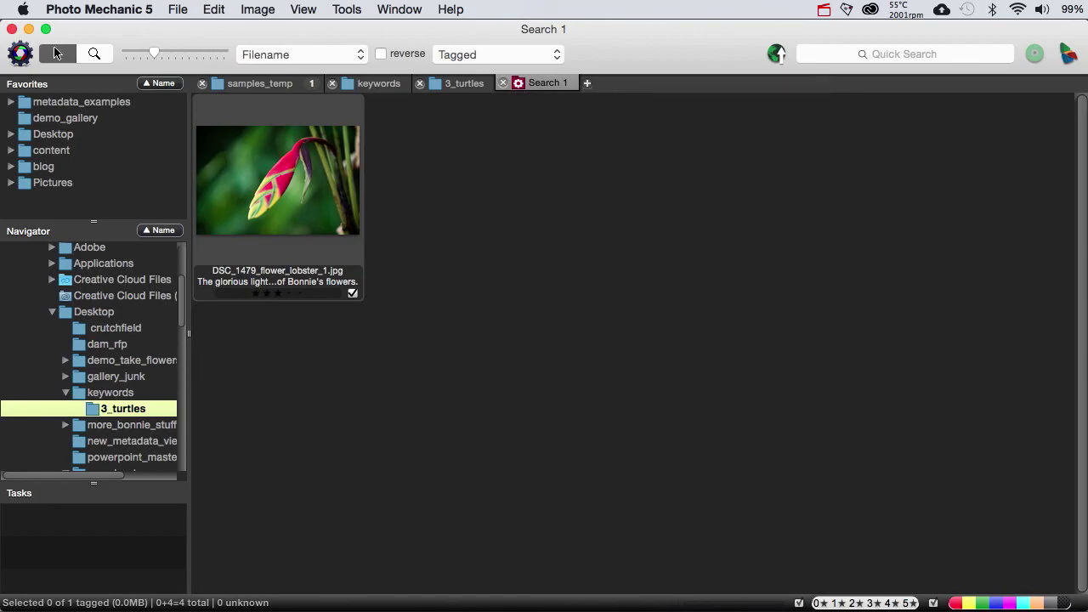
# Show lightroom_hierachical_keywords_exiftool.txt in TextWrangler, comparing Lightroom and Photo Mechanic keyword output.
pyautogui.press('super+Tab')
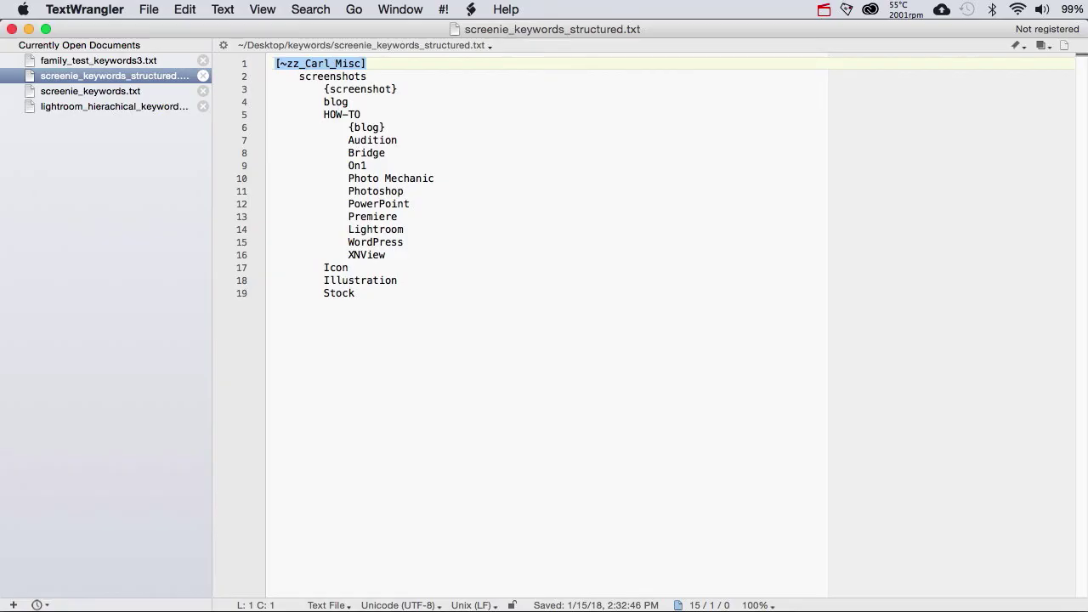
pyautogui.click(132, 107)
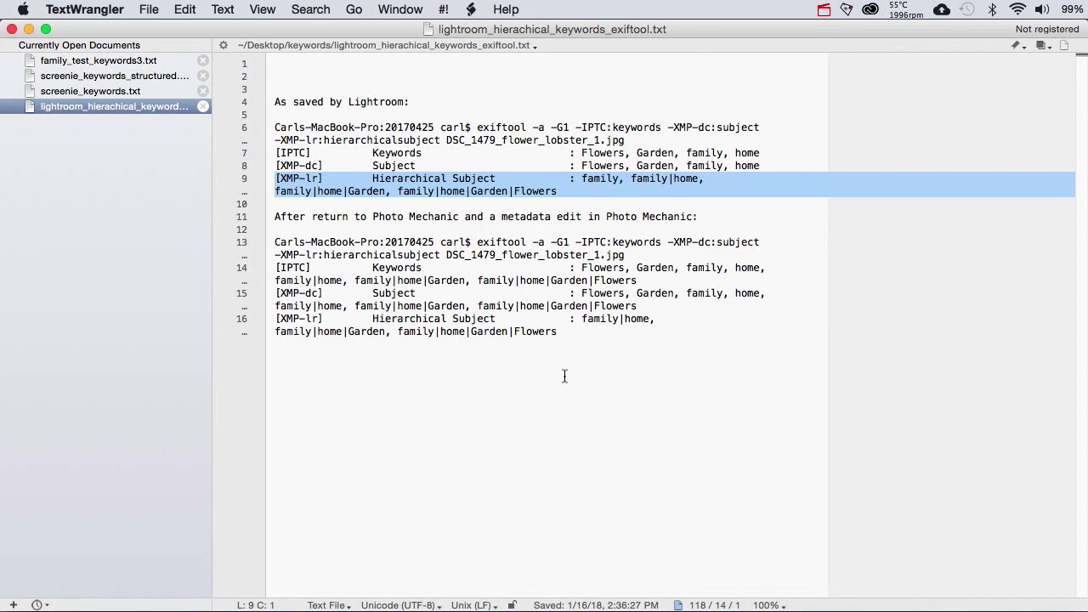
pyautogui.click(547, 97)
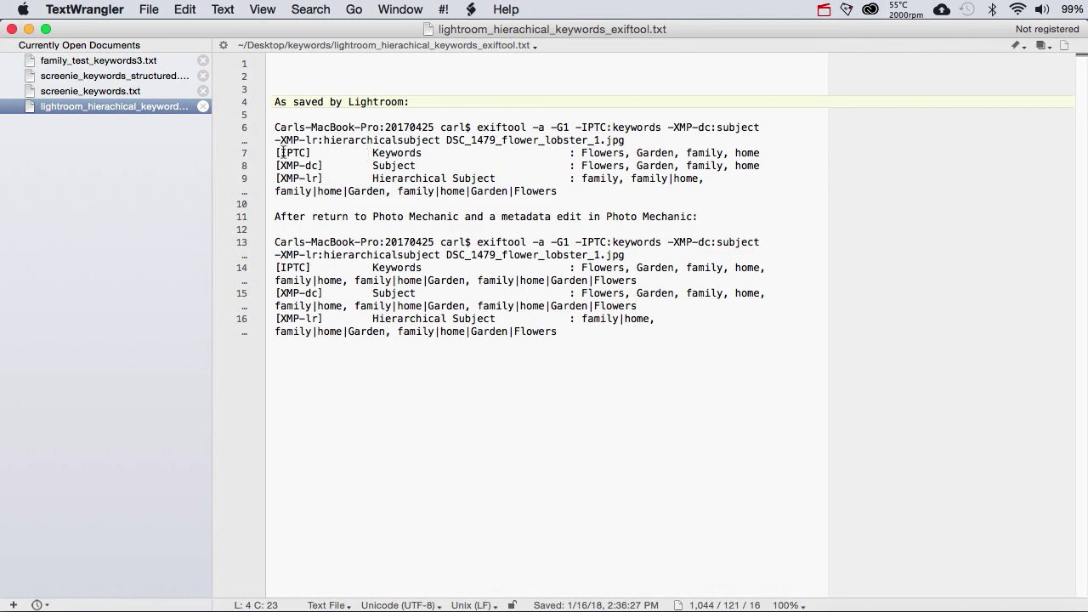
pyautogui.moveTo(275, 153); pyautogui.dragTo(769, 155)
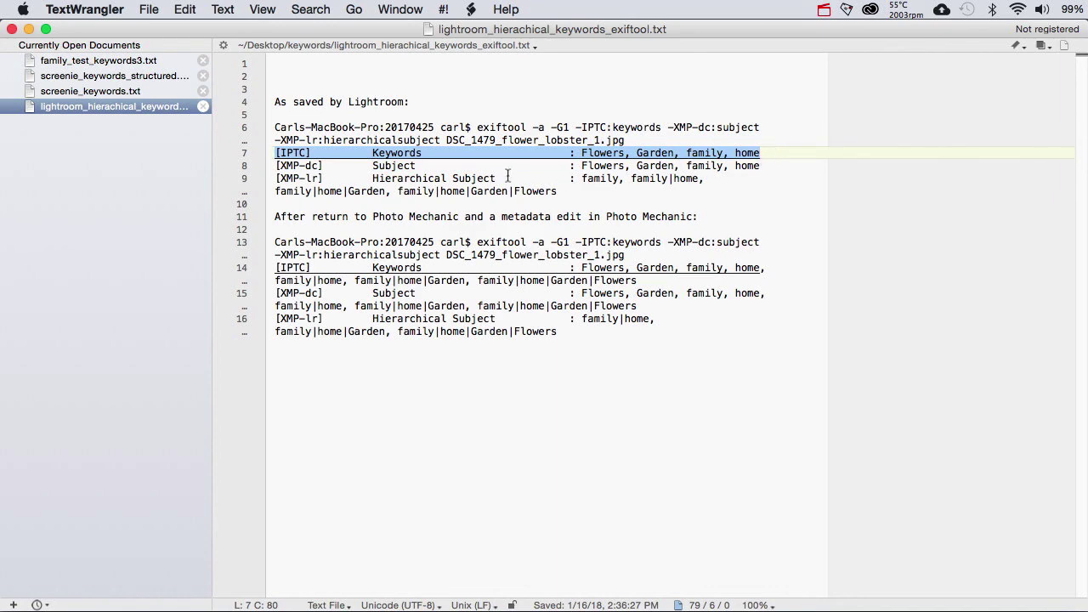
pyautogui.click(276, 167)
pyautogui.moveTo(277, 167); pyautogui.dragTo(762, 165)
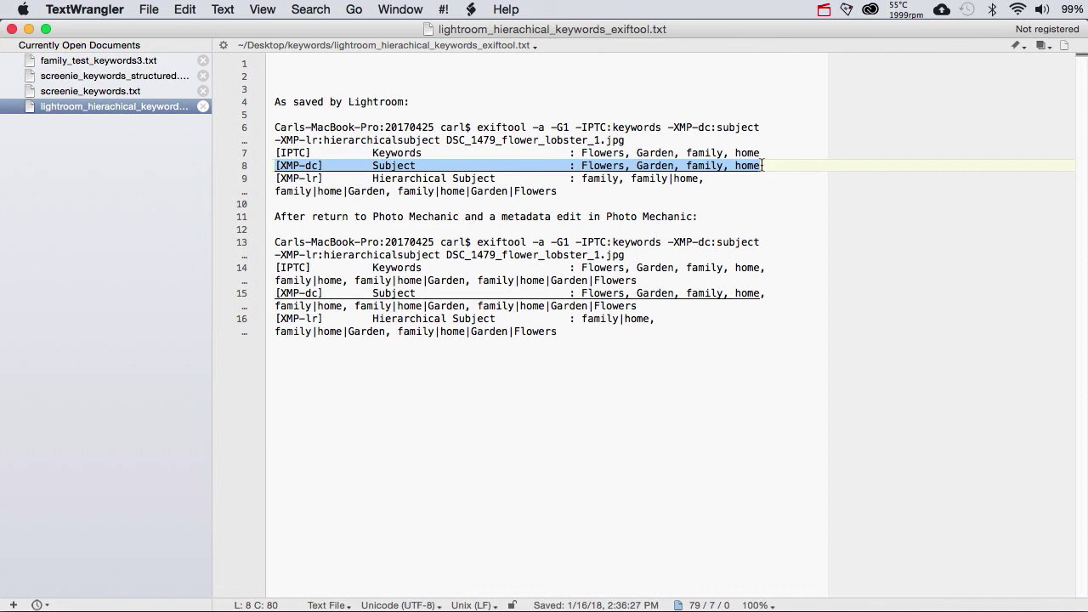
pyautogui.click(274, 178)
pyautogui.moveTo(273, 179); pyautogui.dragTo(587, 188)
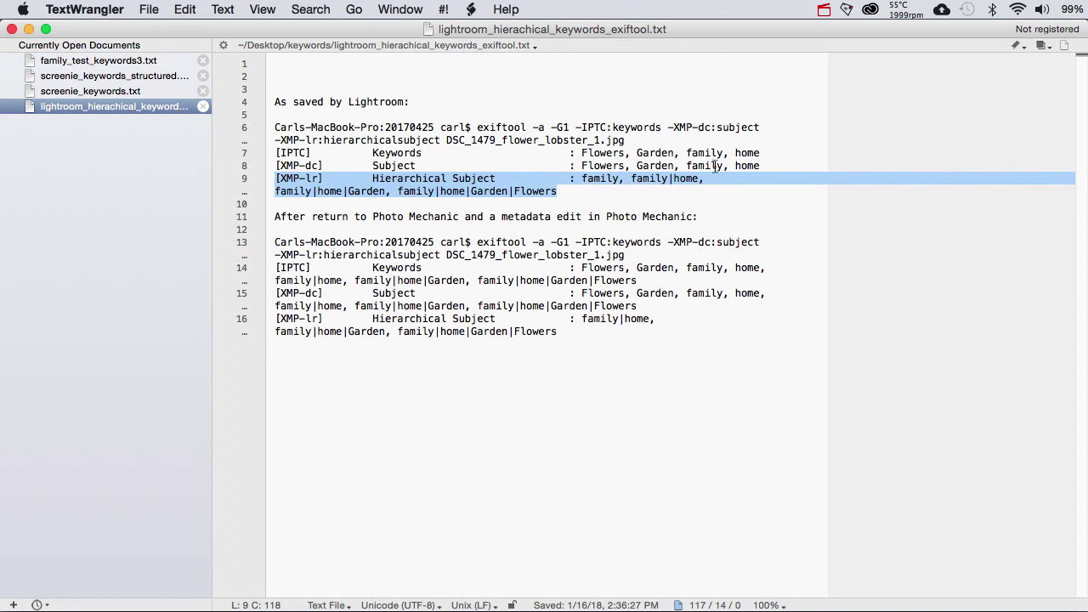
pyautogui.click(329, 218)
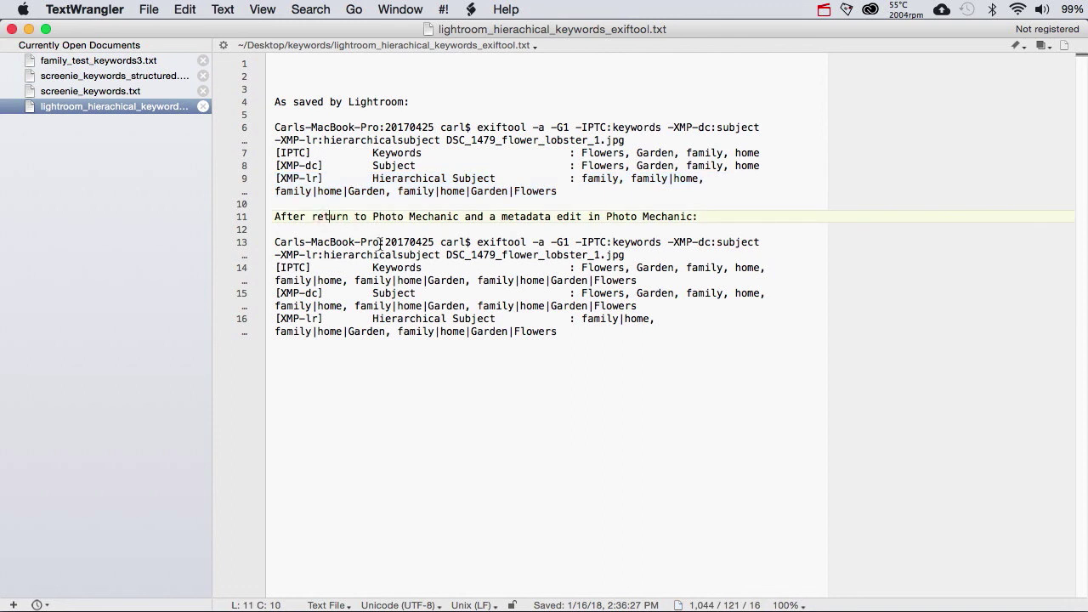
pyautogui.click(444, 229)
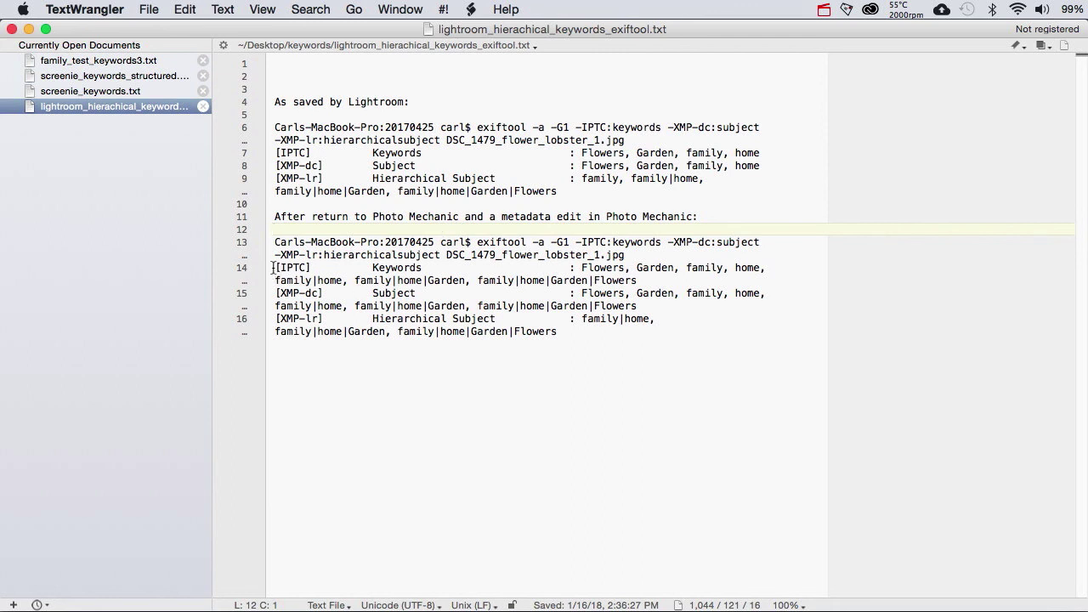
pyautogui.moveTo(274, 268); pyautogui.dragTo(767, 275)
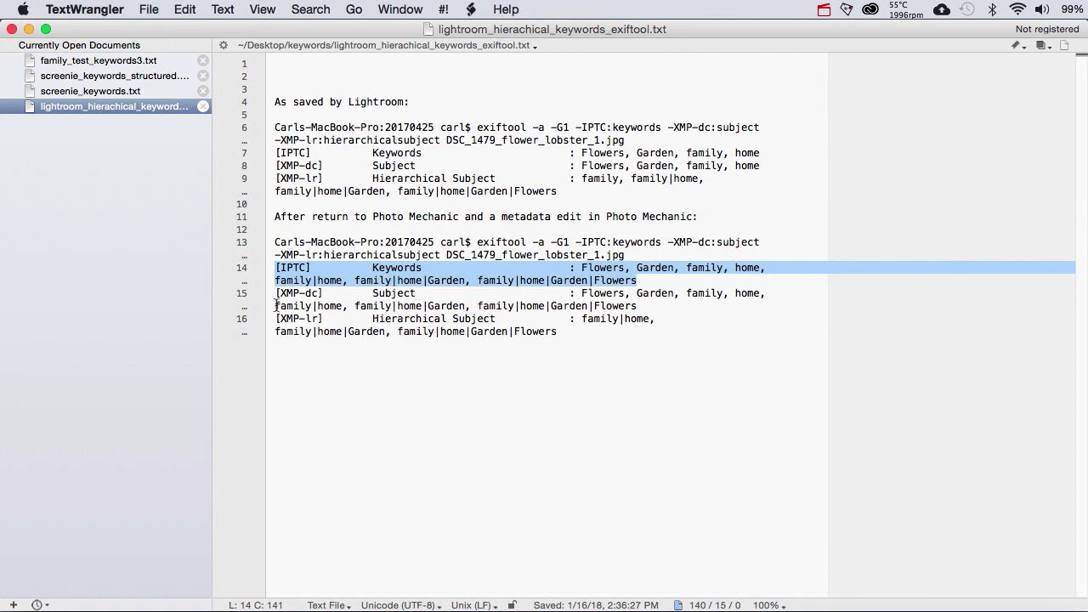
pyautogui.moveTo(275, 299); pyautogui.dragTo(639, 303)
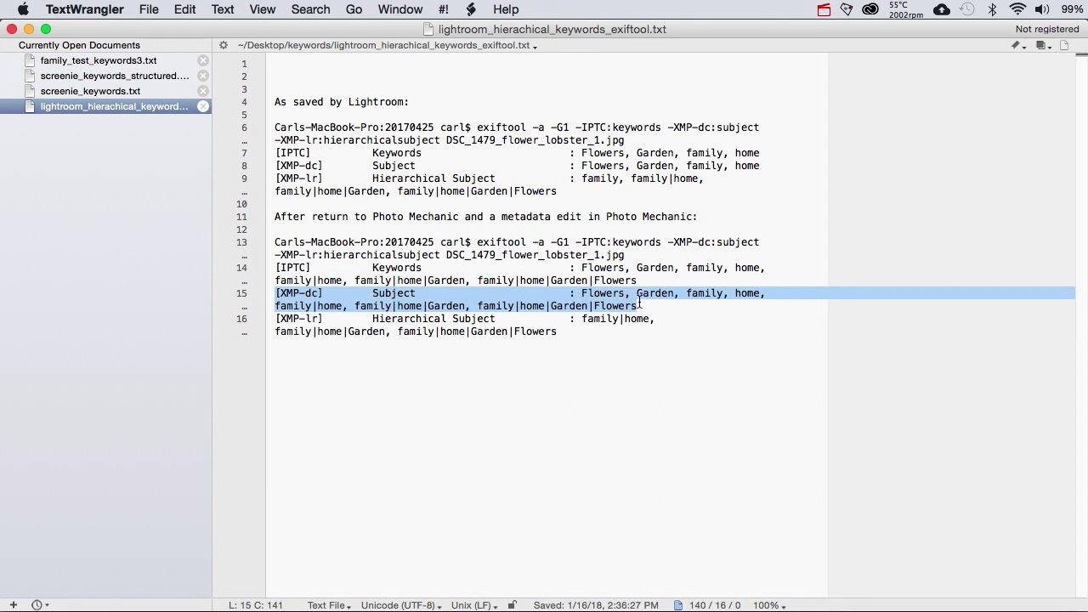
pyautogui.click(627, 346)
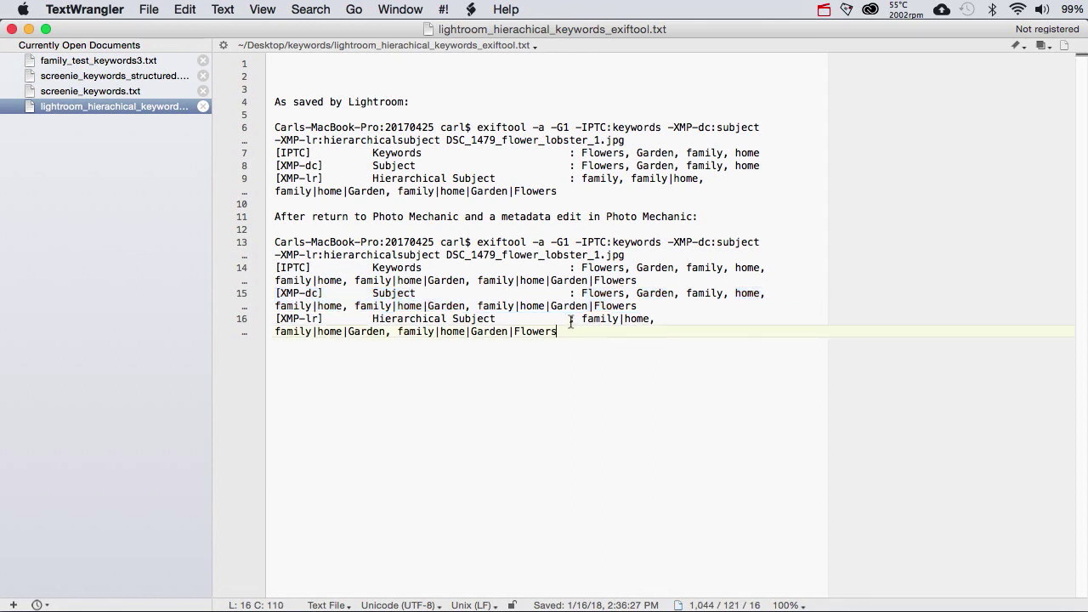
pyautogui.moveTo(569, 320); pyautogui.dragTo(651, 331)
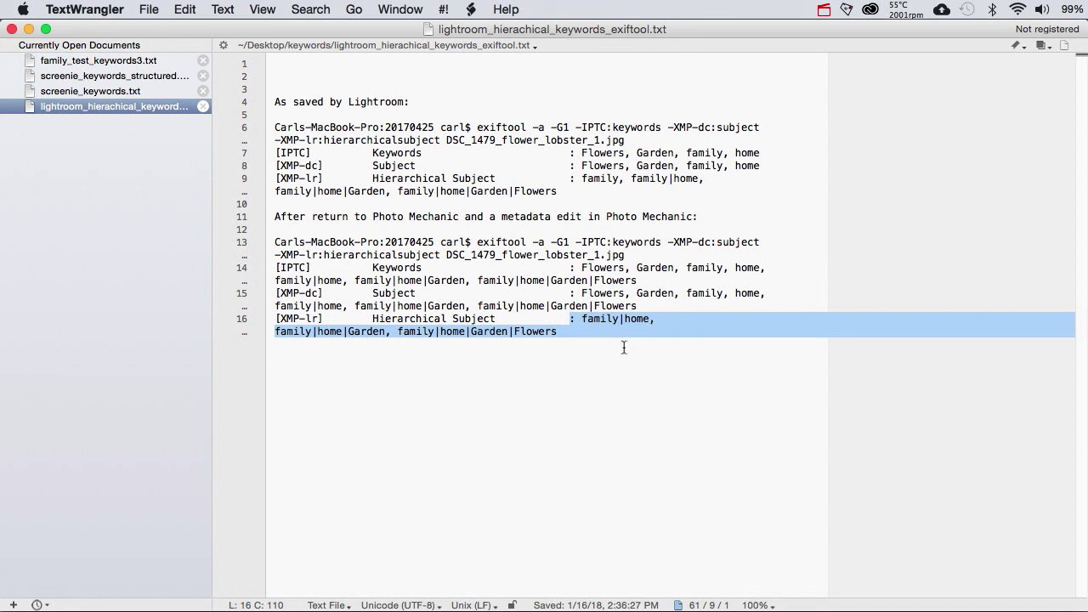
# Clear the line 16 selection and return to Photo Mechanic 5's Search 1 browser.
pyautogui.click(571, 382)
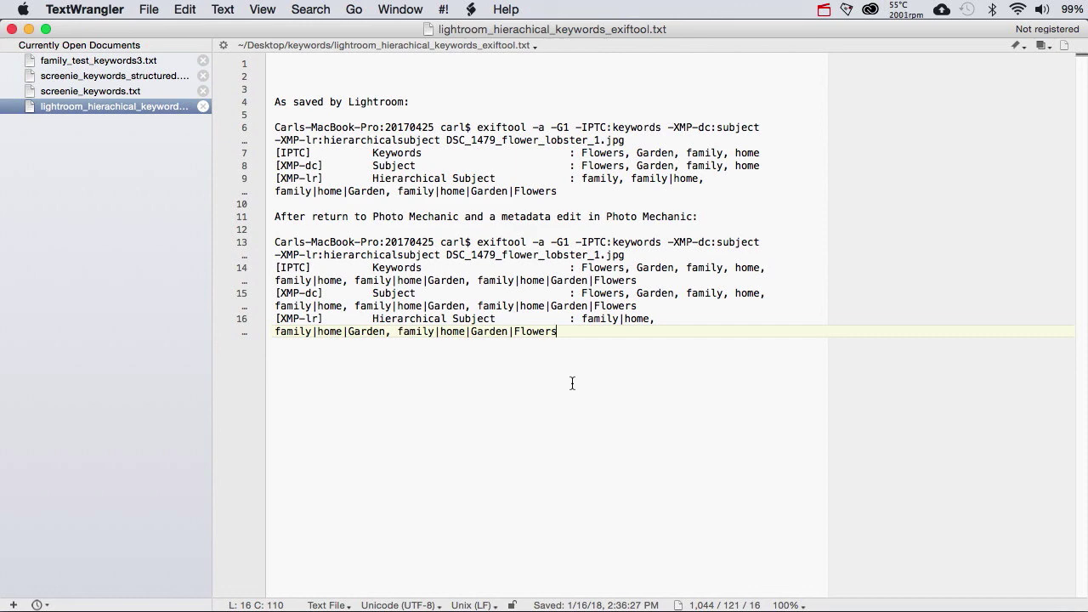
pyautogui.press('super+Tab')
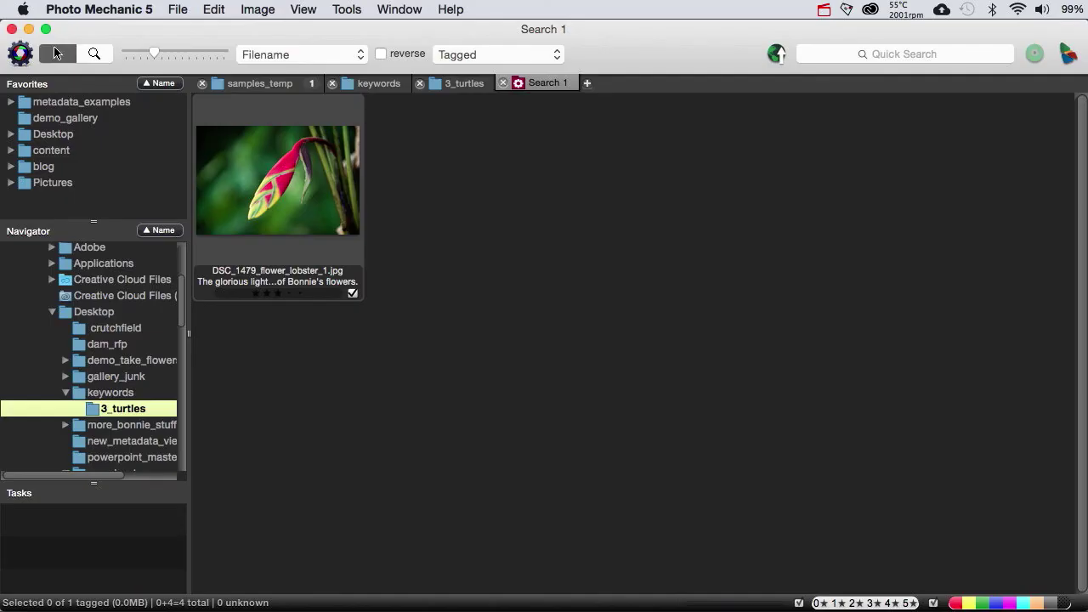